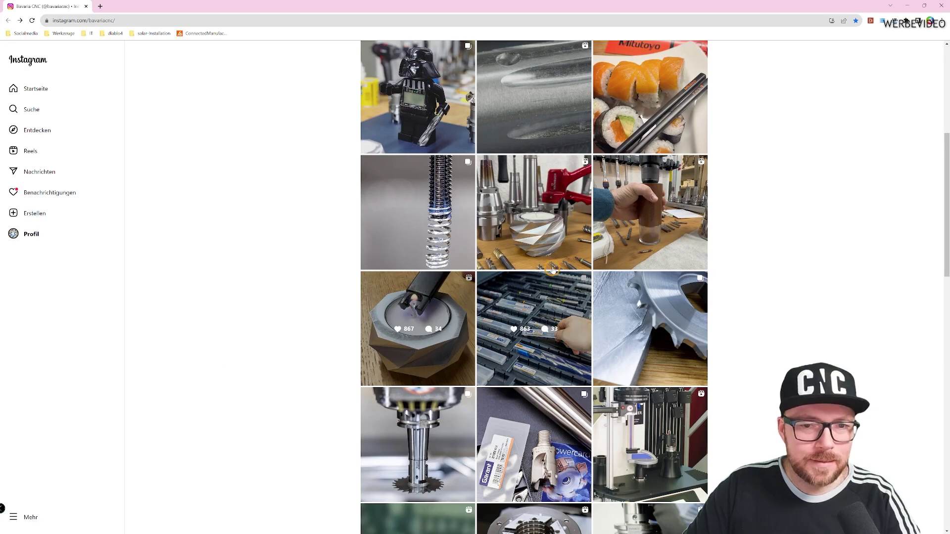
View two tealight holder posts on Instagram, then minimise Chrome to reveal SOLIDWORKS
click(554, 257)
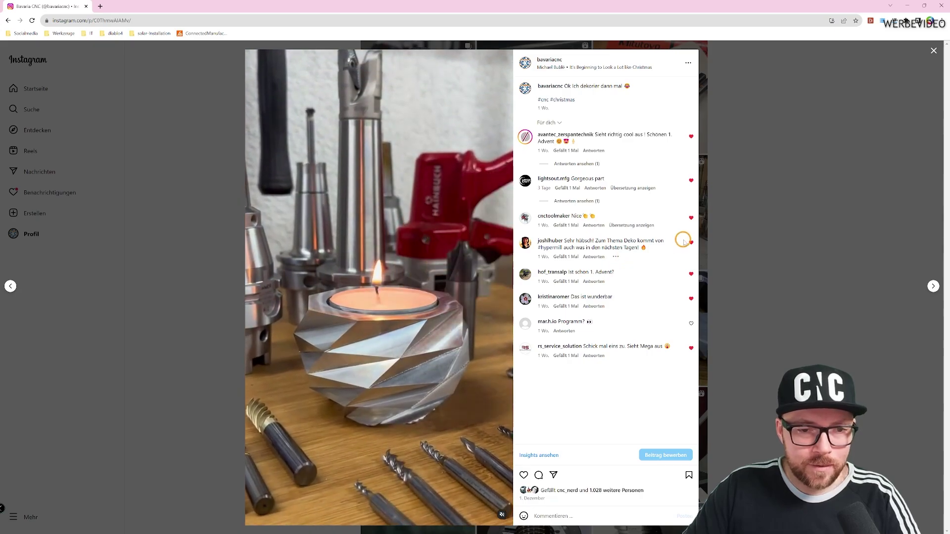
click(933, 50)
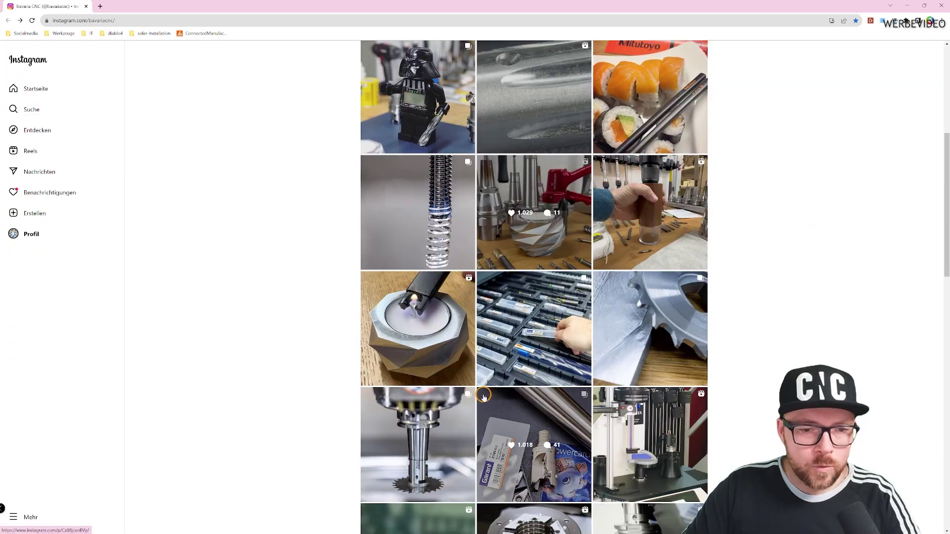
click(432, 362)
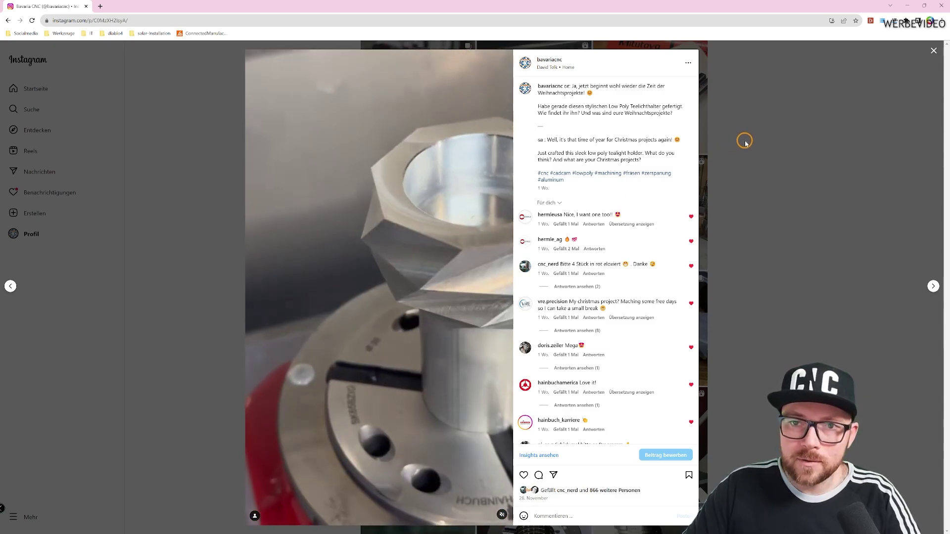
click(908, 7)
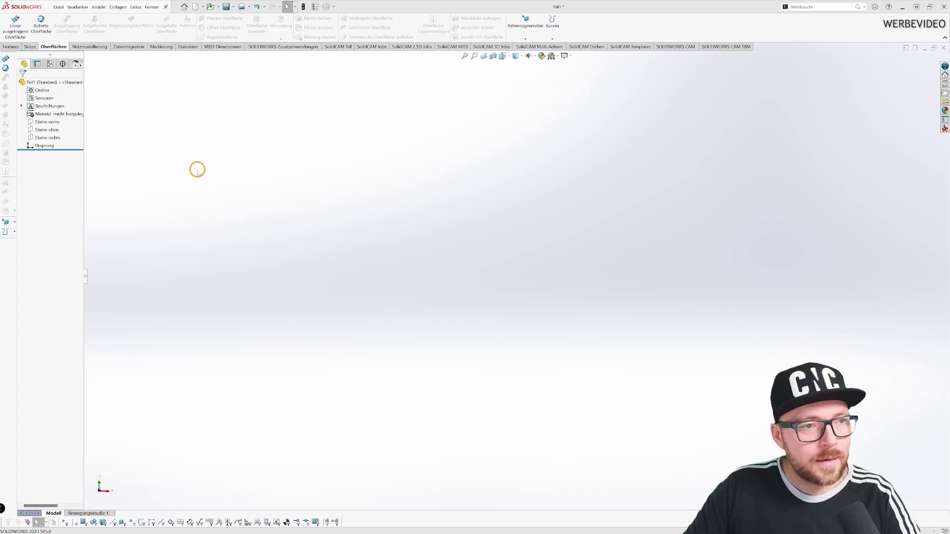
Start a new sketch on the front plane, viewed face-on
click(54, 121)
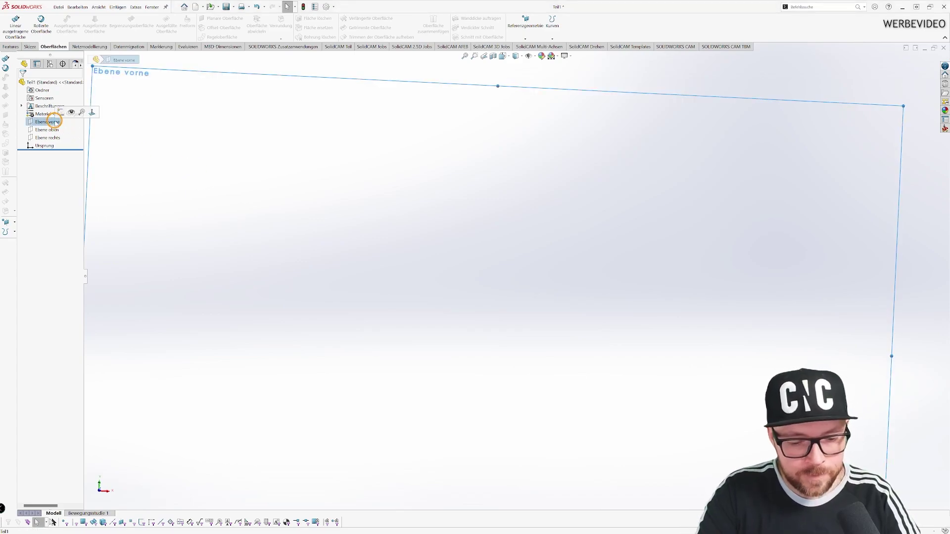
key(ctrl+8)
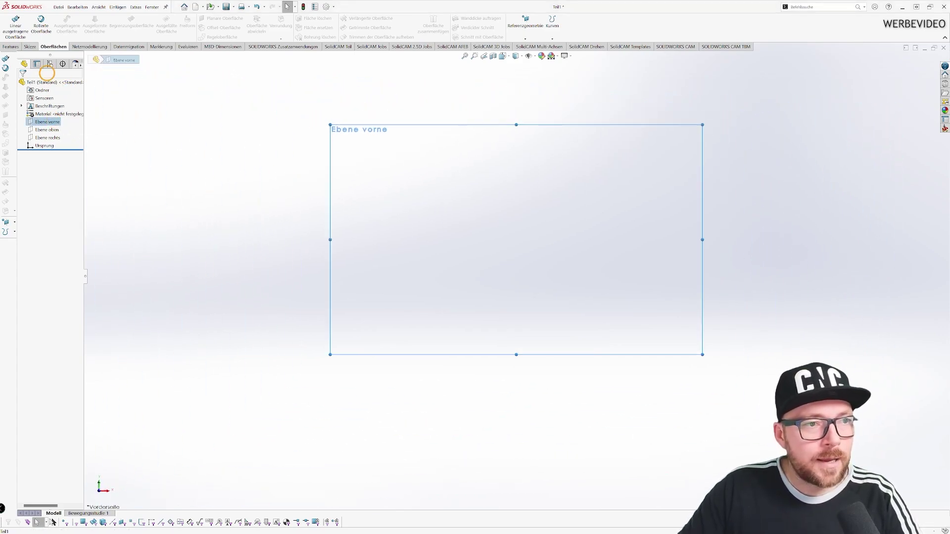
click(34, 46)
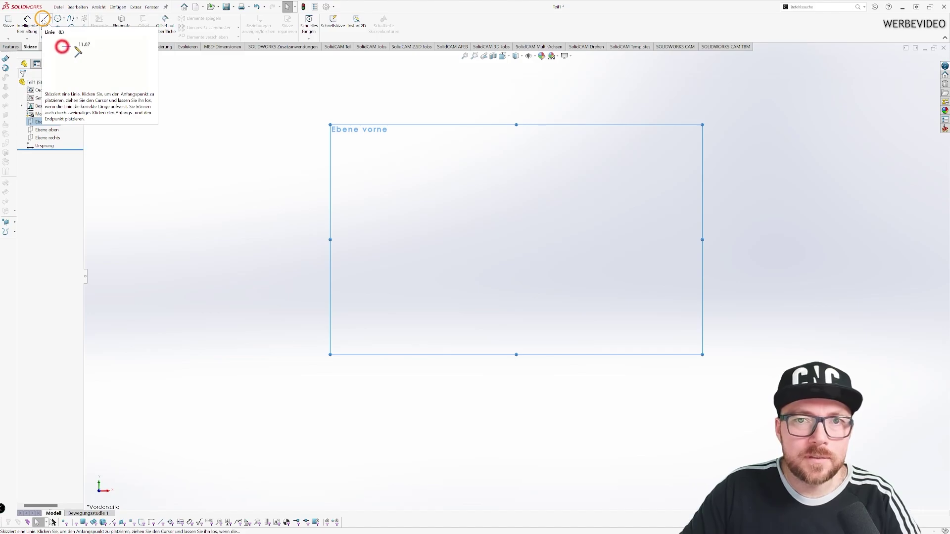
click(45, 20)
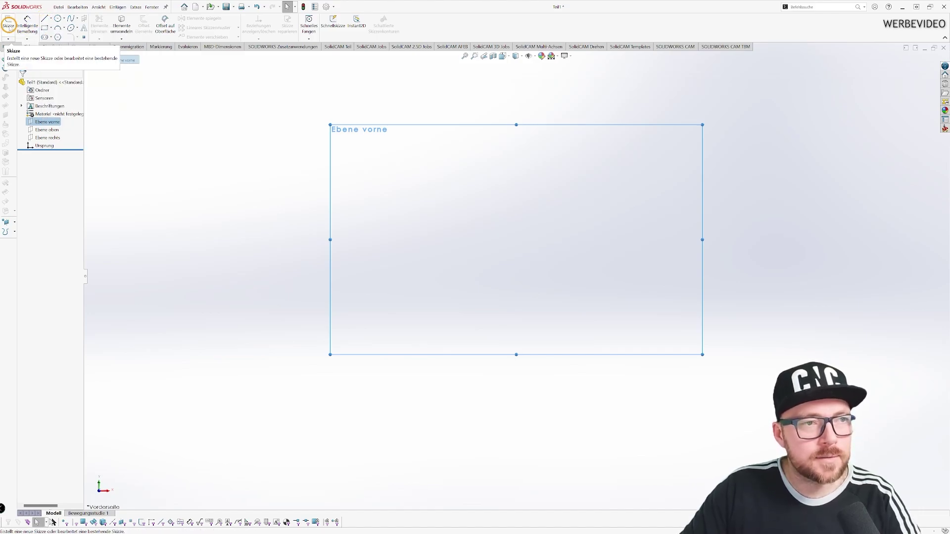
Draw an infinite vertical centreline through the origin
click(55, 19)
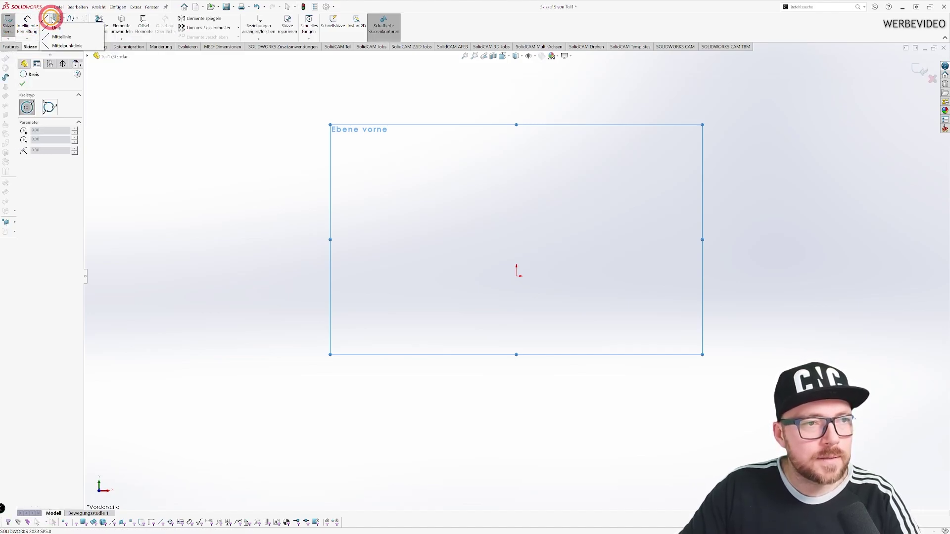
click(51, 18)
click(32, 178)
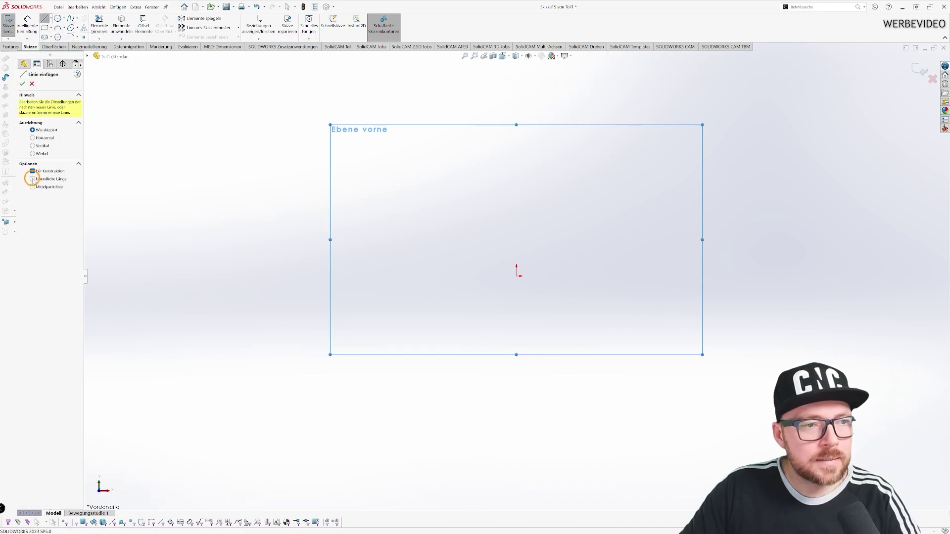
click(516, 275)
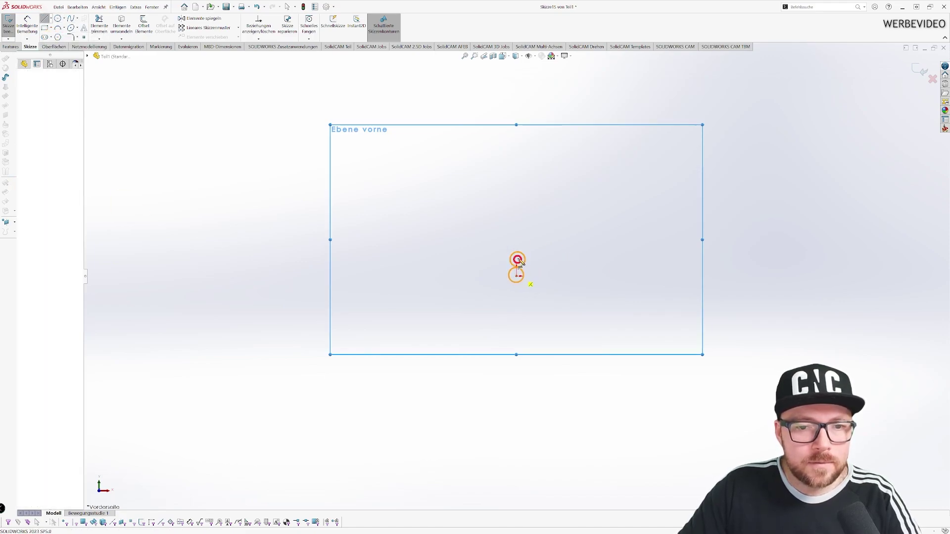
click(515, 227)
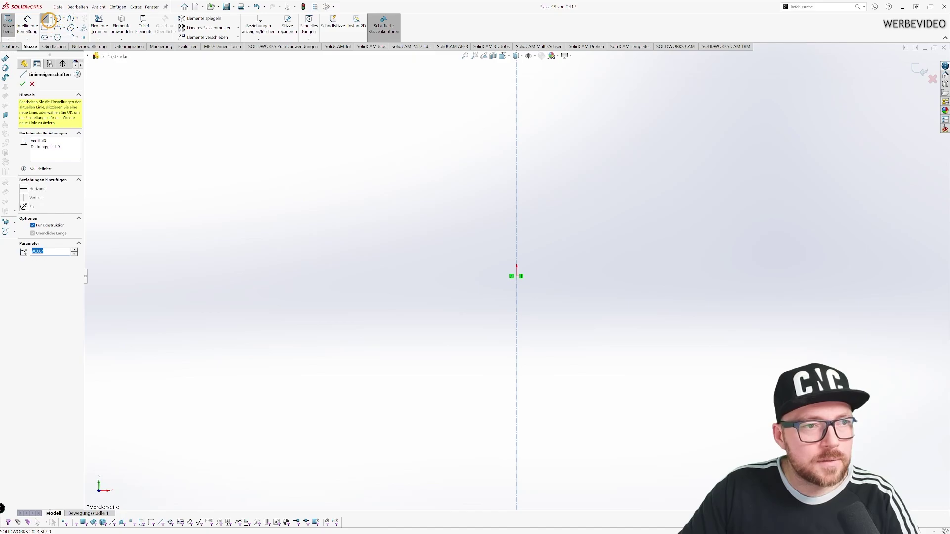
Draw a top and a bottom horizontal line running left from the centreline
click(46, 19)
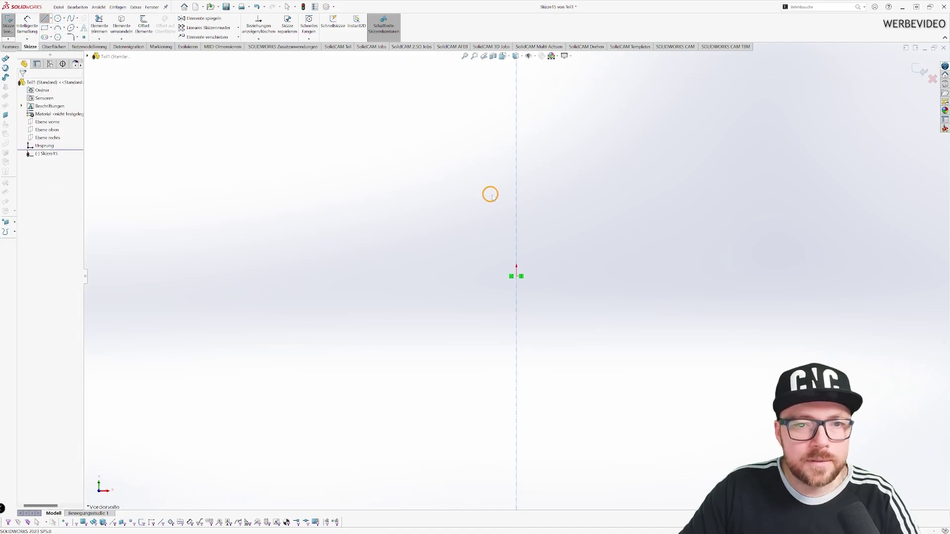
click(516, 182)
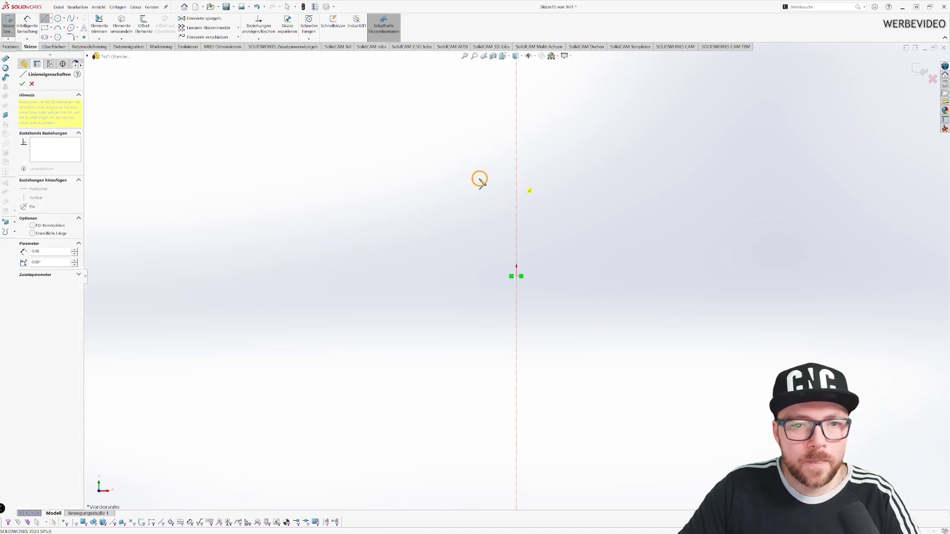
click(425, 181)
key(Escape)
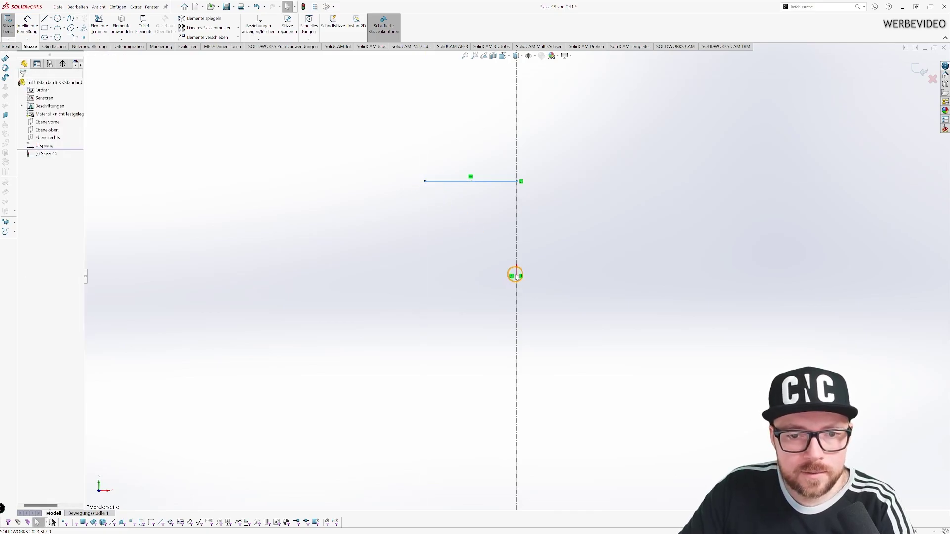
key(l)
click(517, 276)
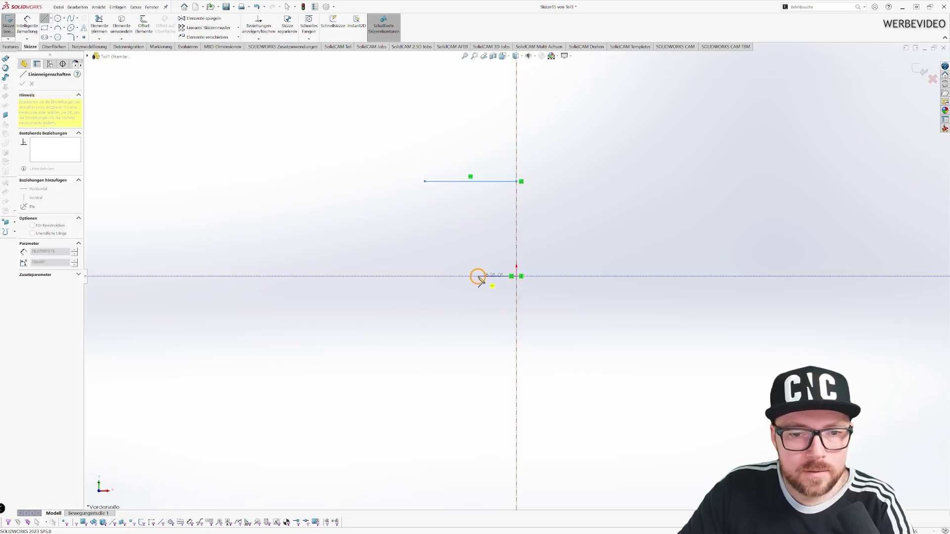
click(463, 276)
key(Escape)
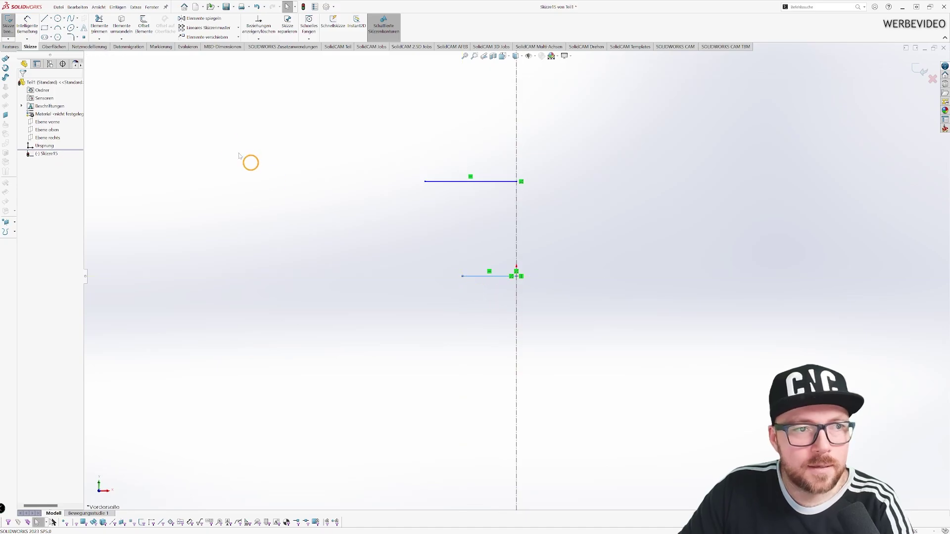
Join the two lines' left ends with a 3-point arc bulging outward
click(425, 181)
click(463, 277)
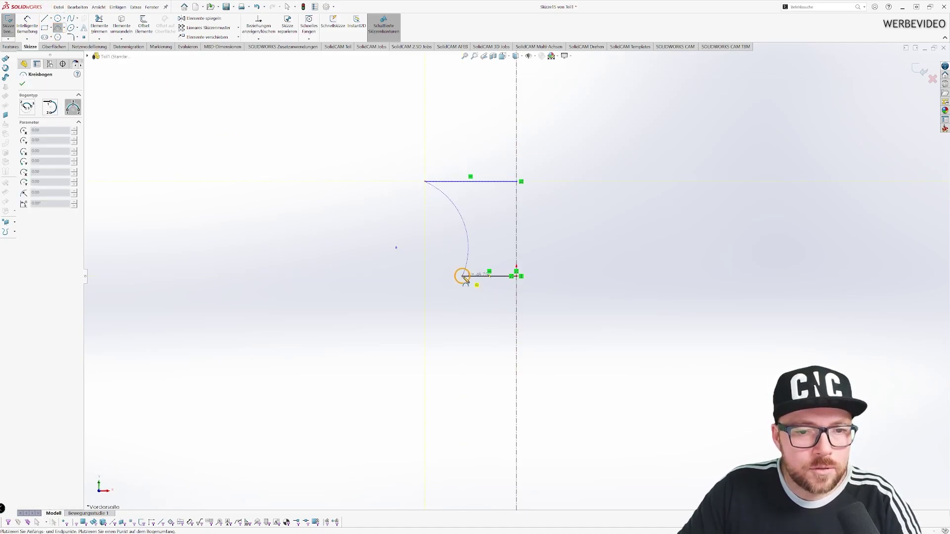
click(417, 236)
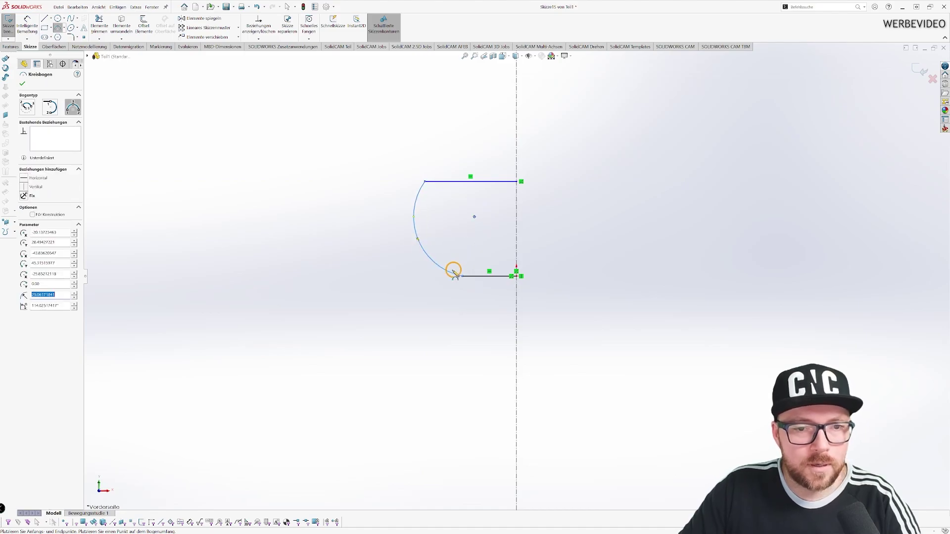
key(Escape)
key(Return)
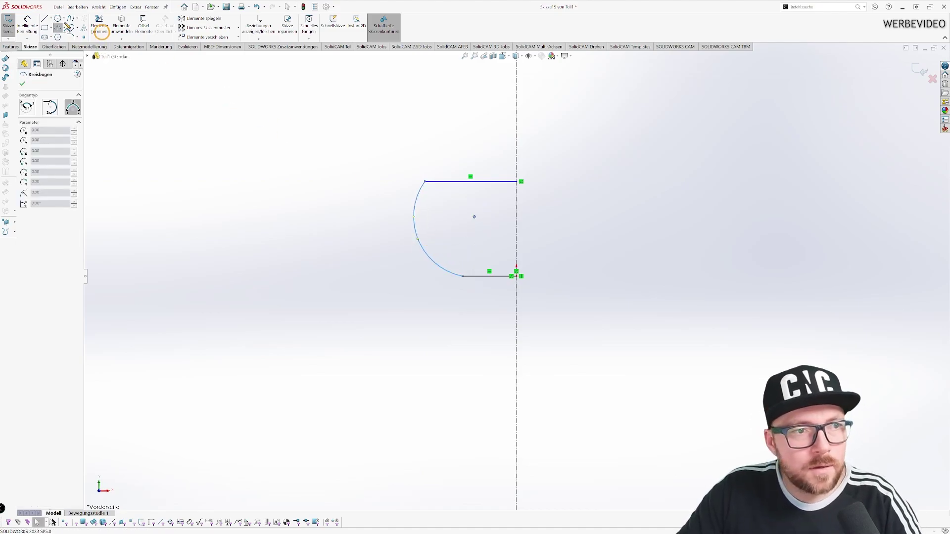
click(28, 24)
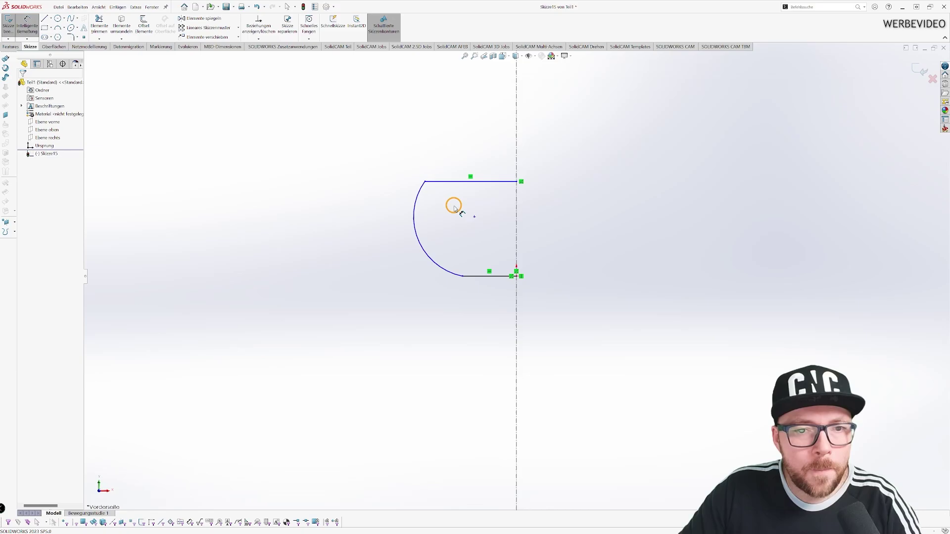
Dimension a 35 mm height between the lines and a 45 mm bottom diameter across the centreline
click(498, 182)
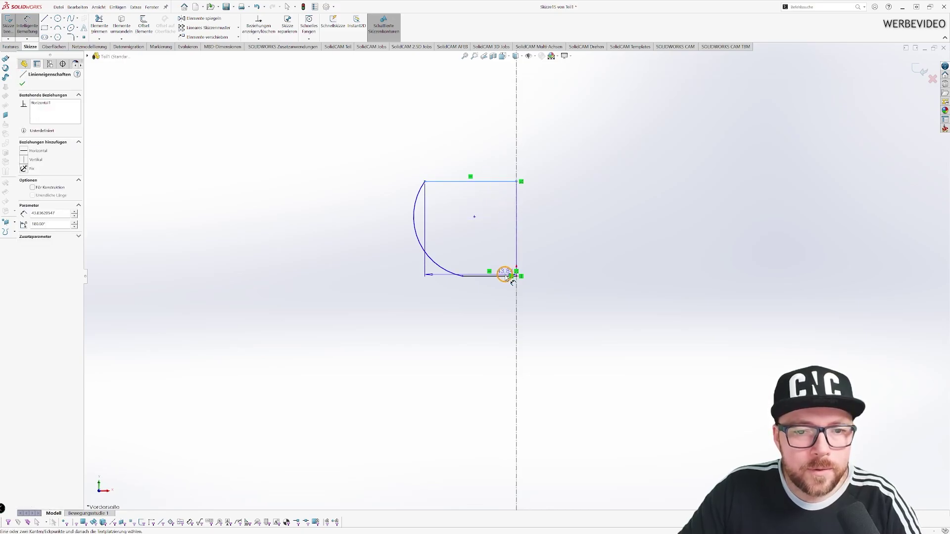
click(501, 276)
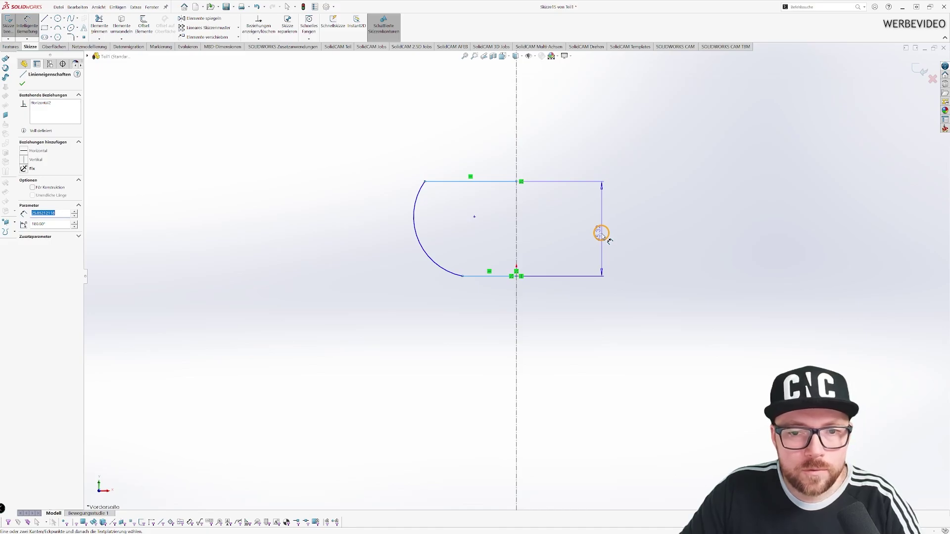
click(601, 233)
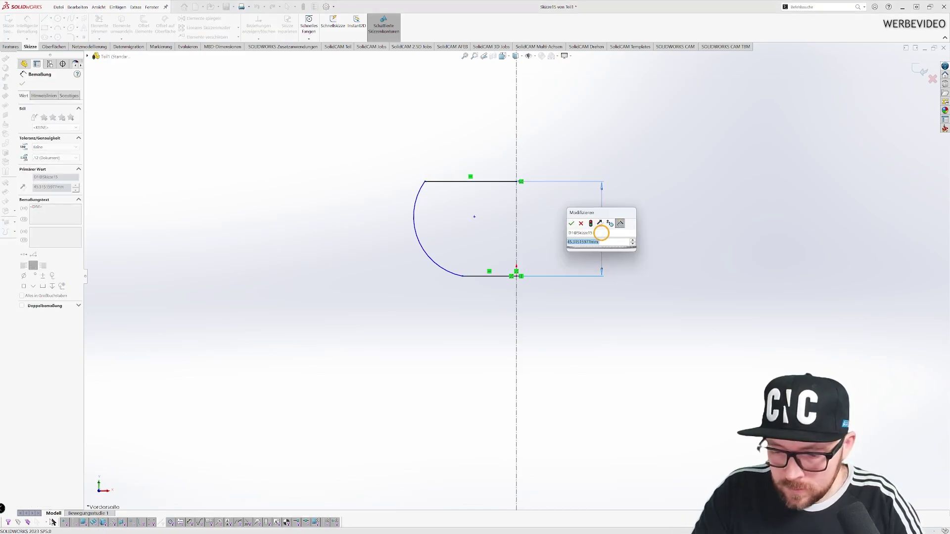
text(35)
key(Return)
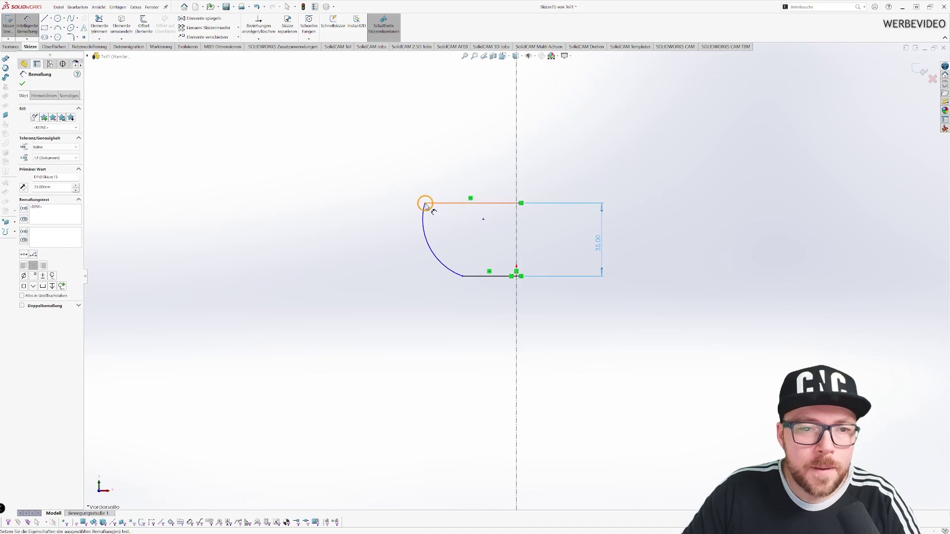
click(462, 276)
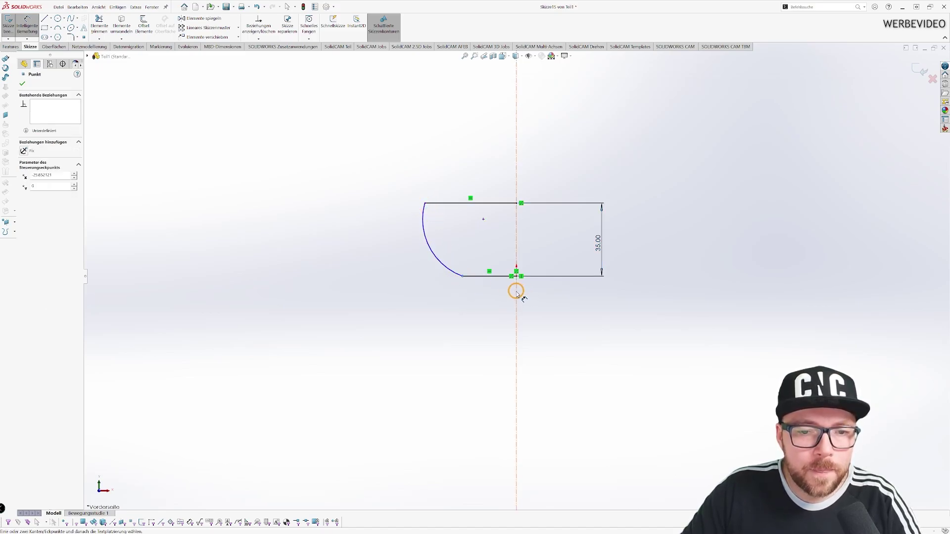
click(516, 293)
click(549, 302)
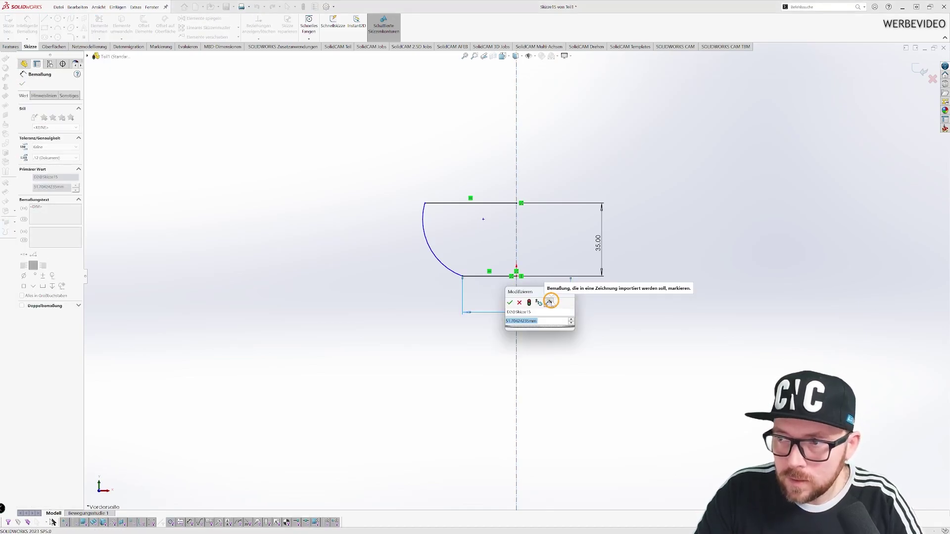
text(35)
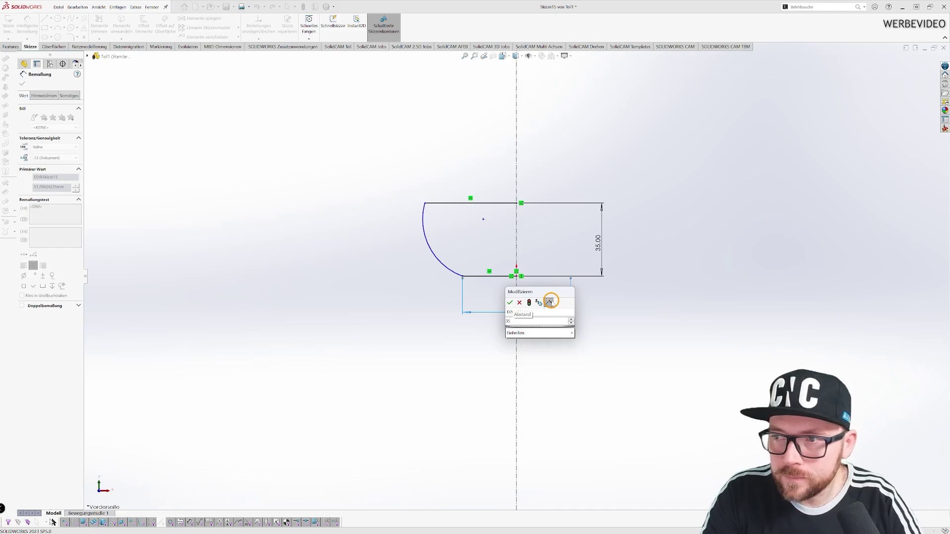
key(Return)
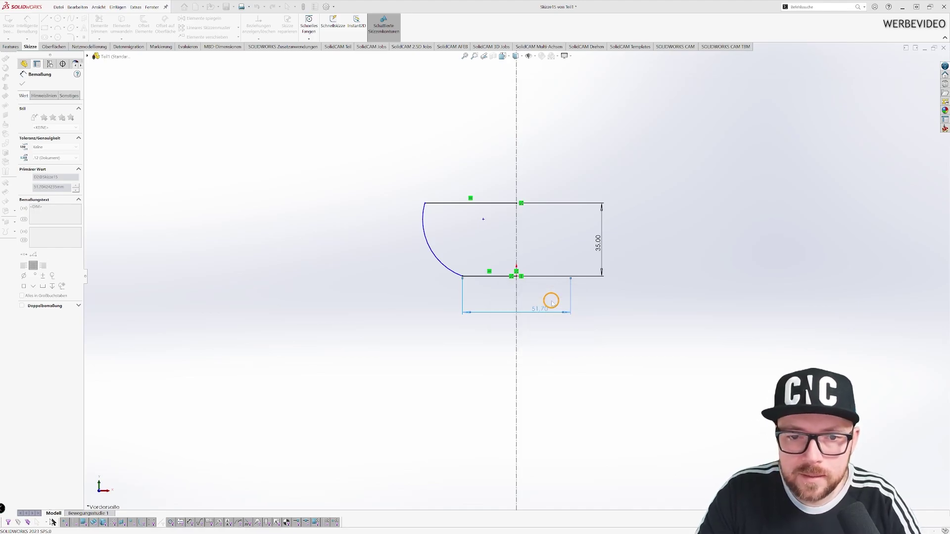
Dimension the top width across the centreline as 59 mm and the arc radius as 33 mm
click(430, 208)
click(516, 192)
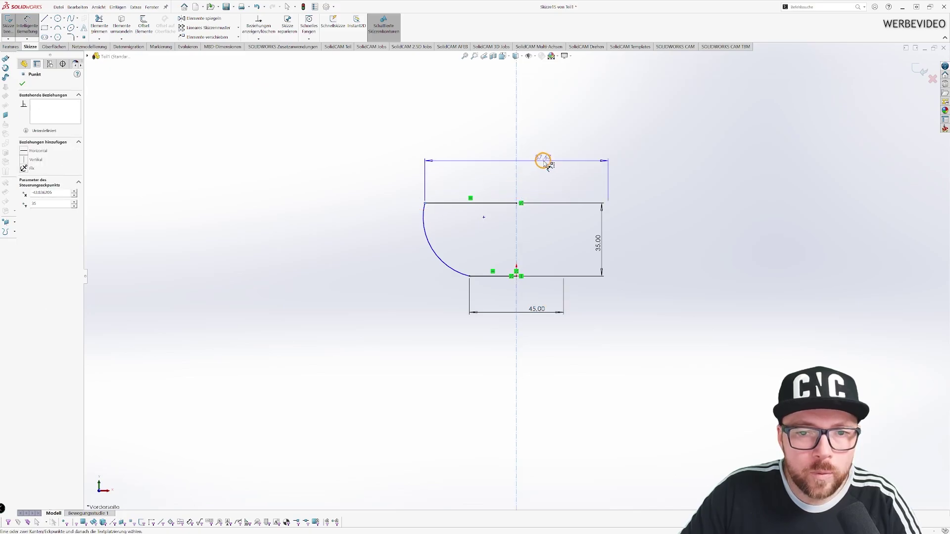
click(543, 164)
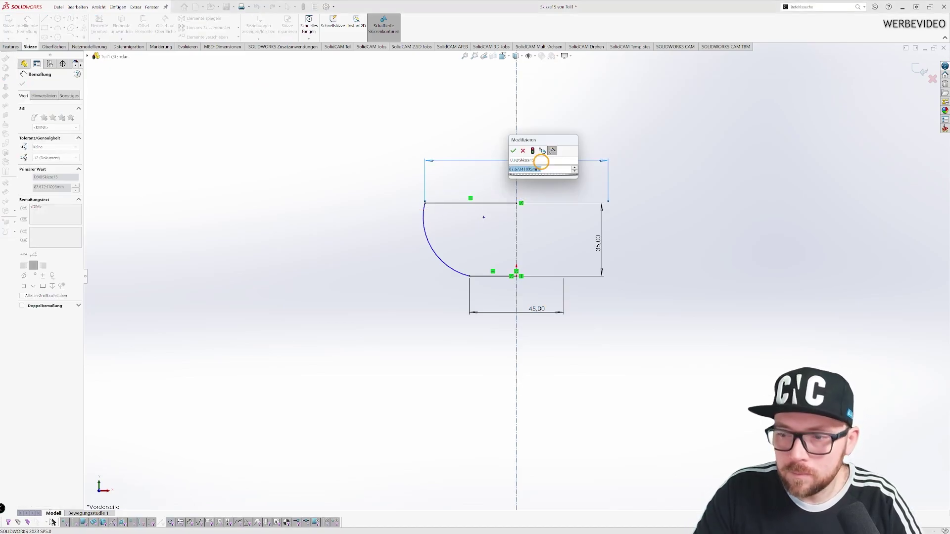
text(59)
key(Return)
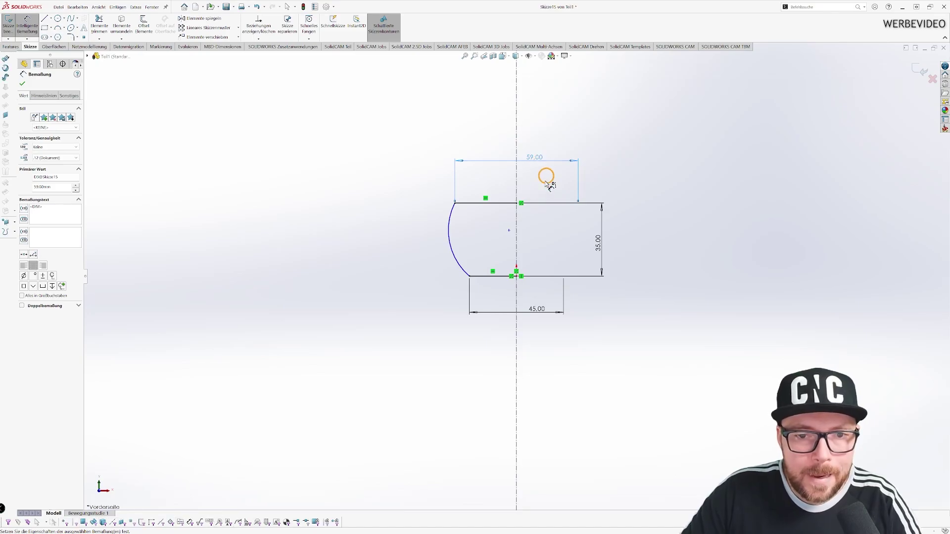
click(454, 257)
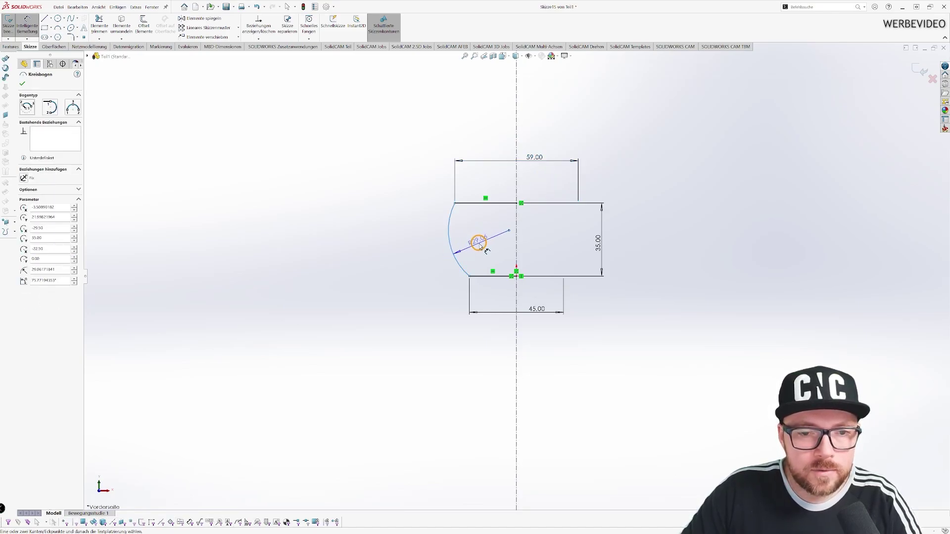
click(479, 243)
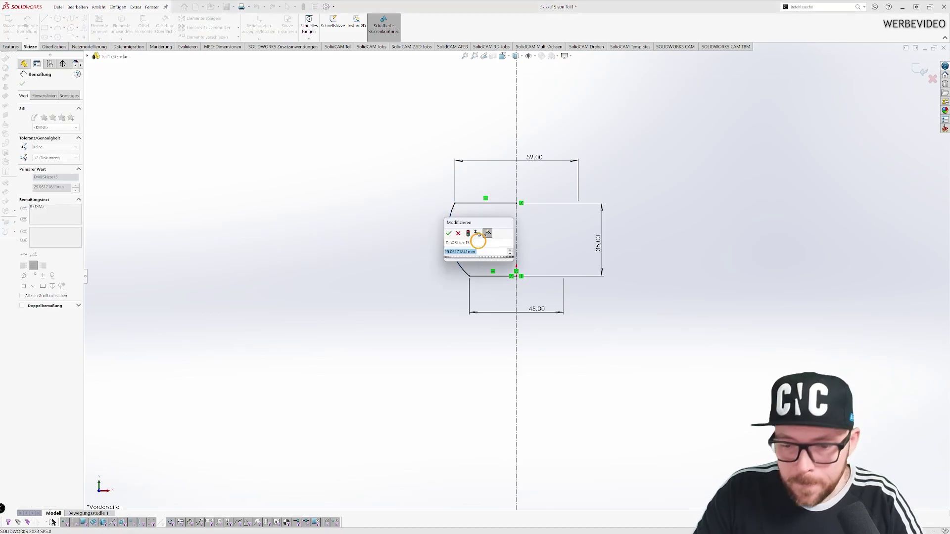
text(33)
key(Return)
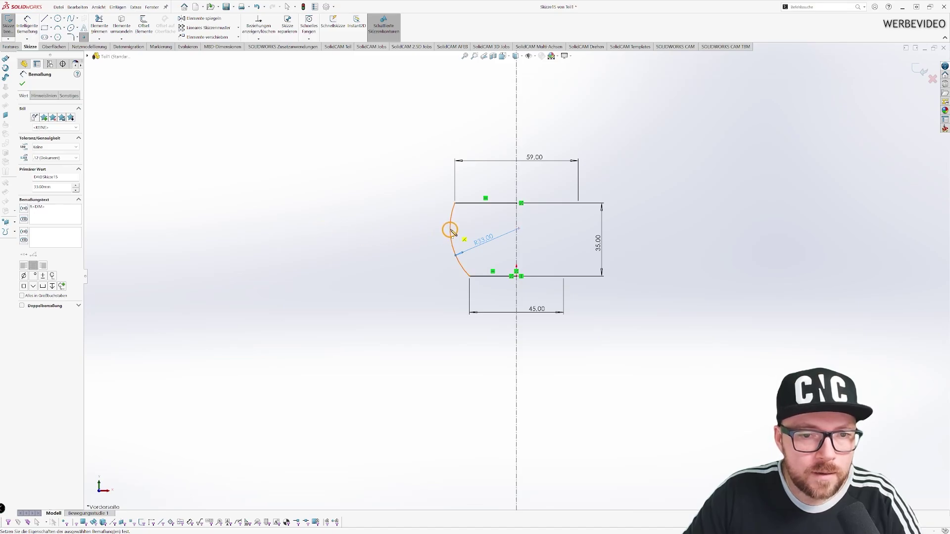
Fix the upper arc point 12.5 mm below the top line
click(455, 257)
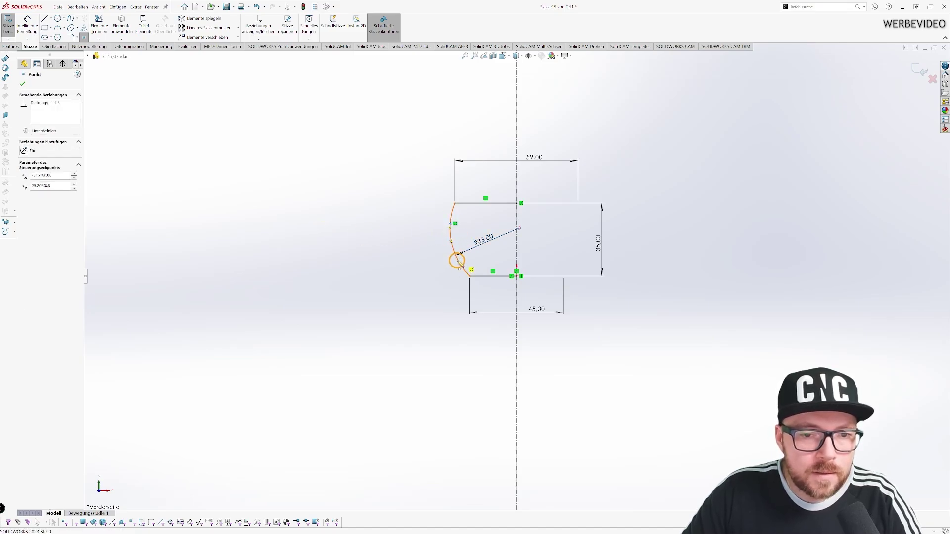
click(26, 25)
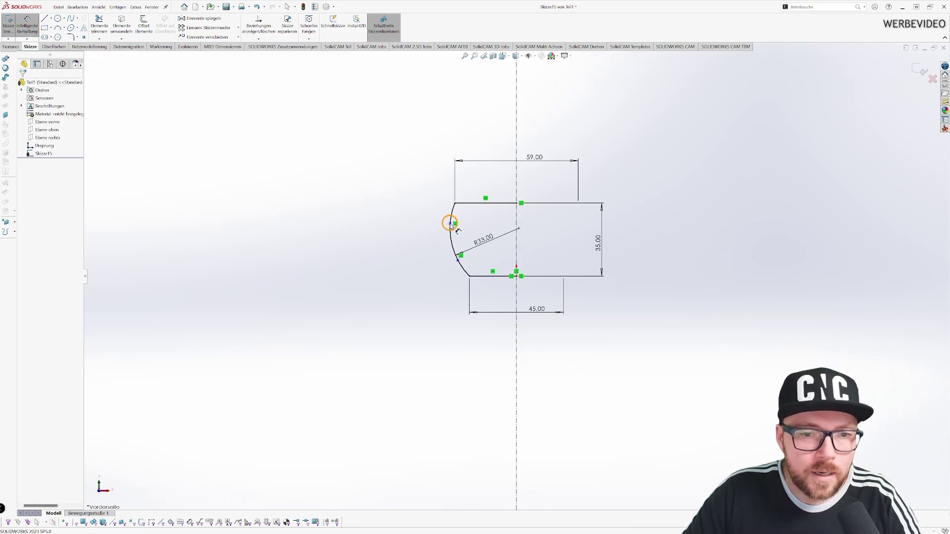
click(450, 223)
click(461, 204)
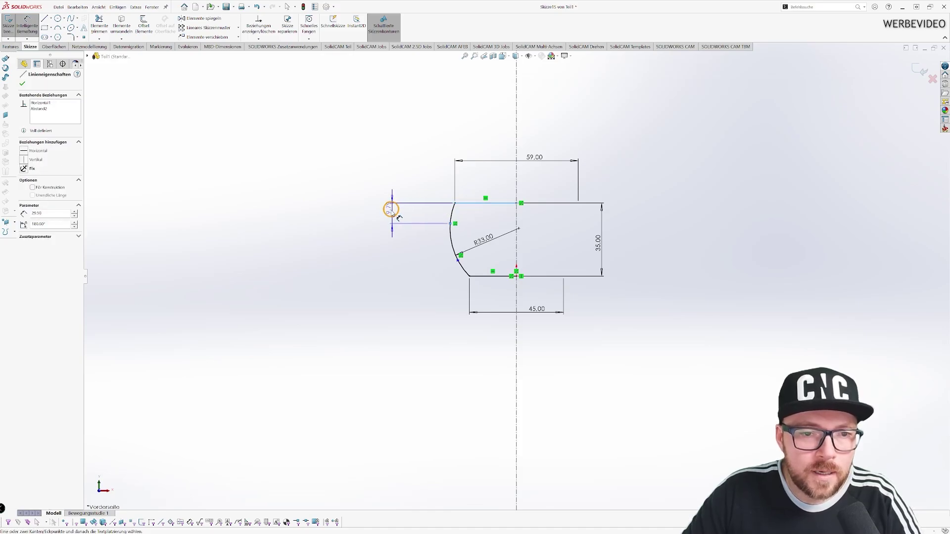
click(399, 211)
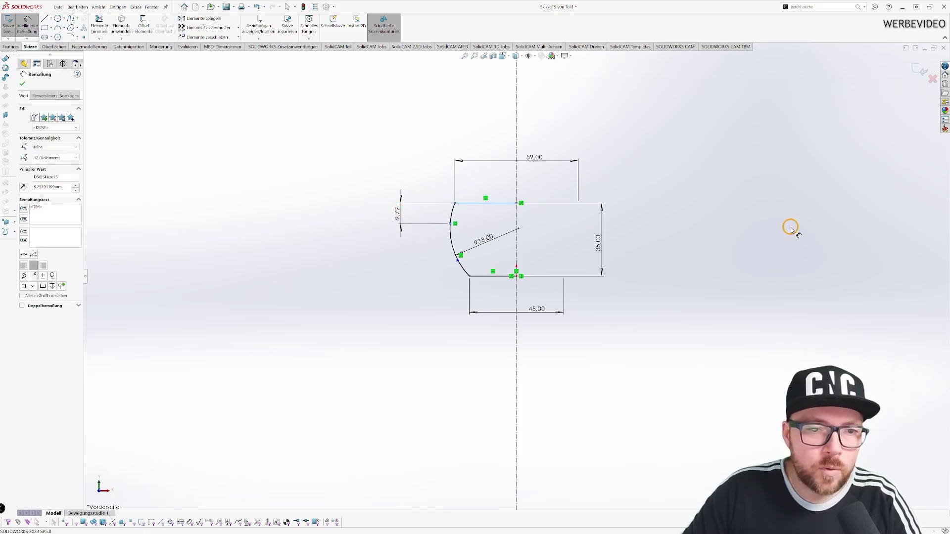
text(12.5)
key(Return)
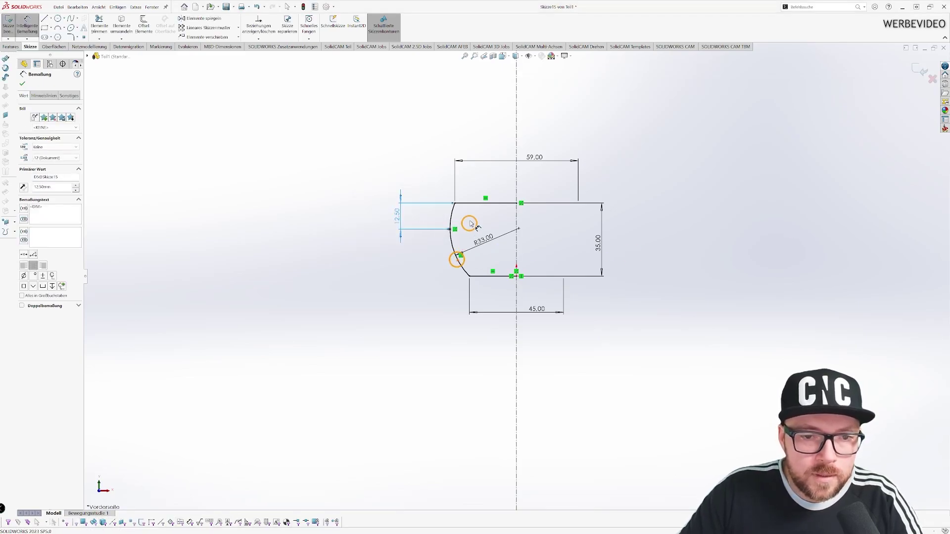
Fix the lower arc point 24 mm below the top line
click(460, 255)
click(397, 223)
click(370, 229)
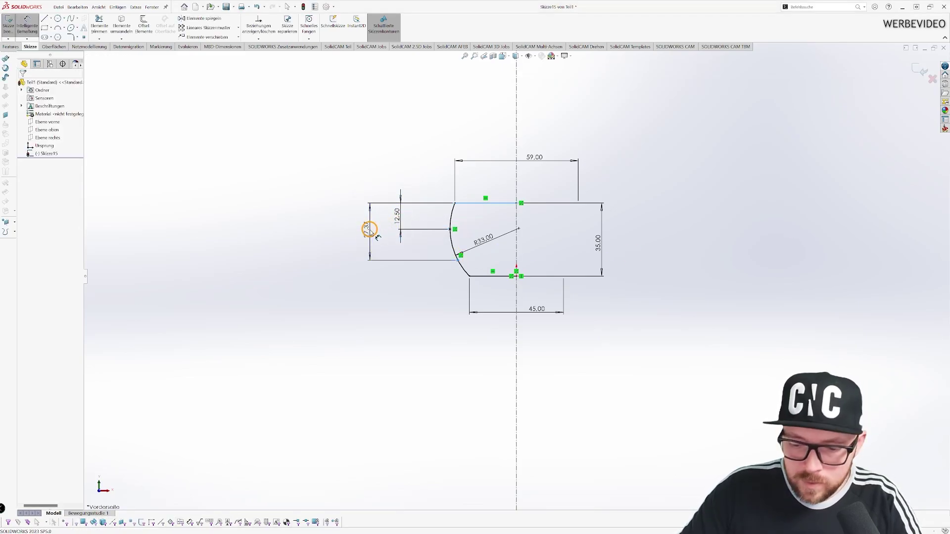
key(Return)
text(24)
key(Return)
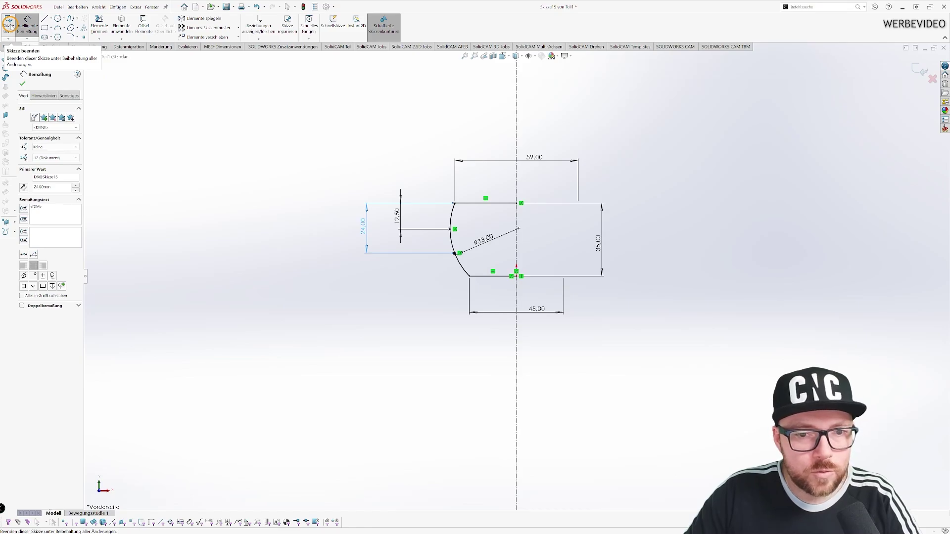
Exit the sketch and add Ebene13 parallel to the top plane through the top line's end point
click(8, 23)
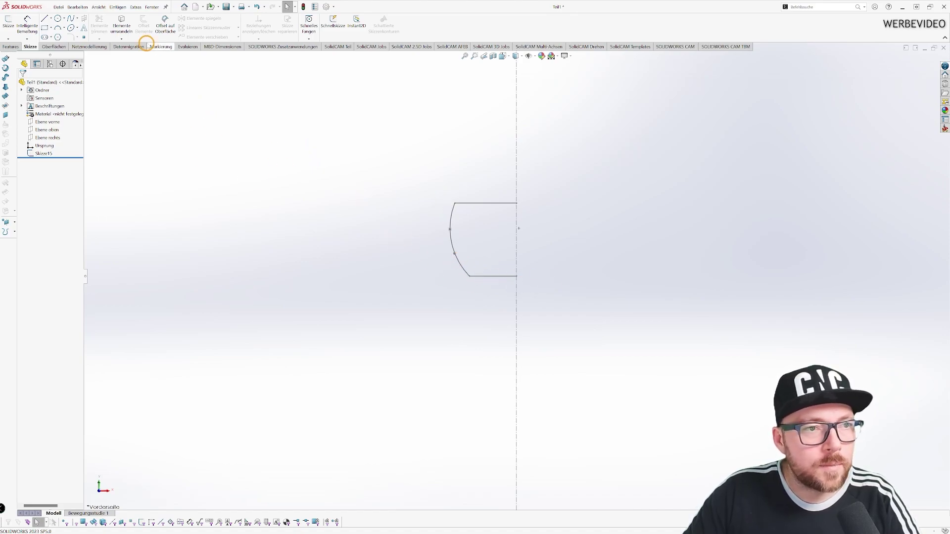
click(118, 7)
mouse_move(138, 103)
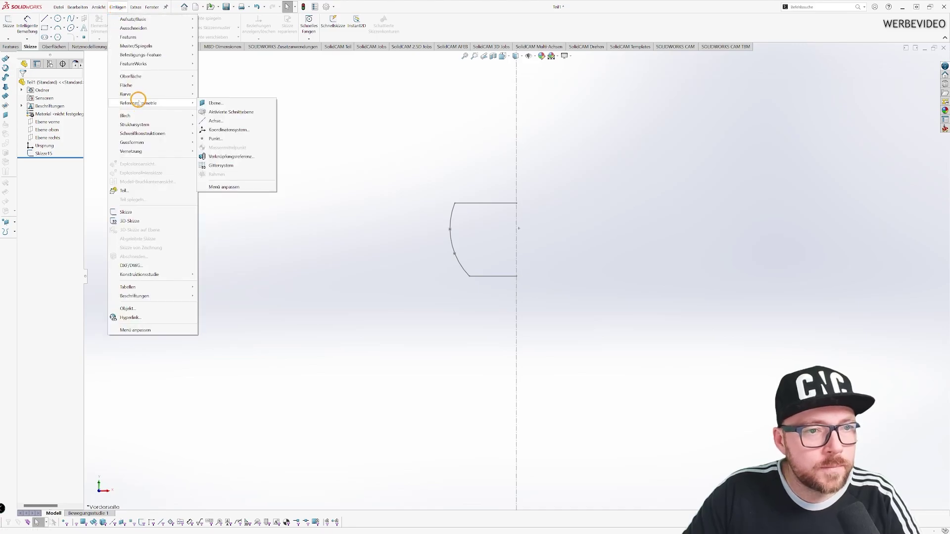
click(227, 101)
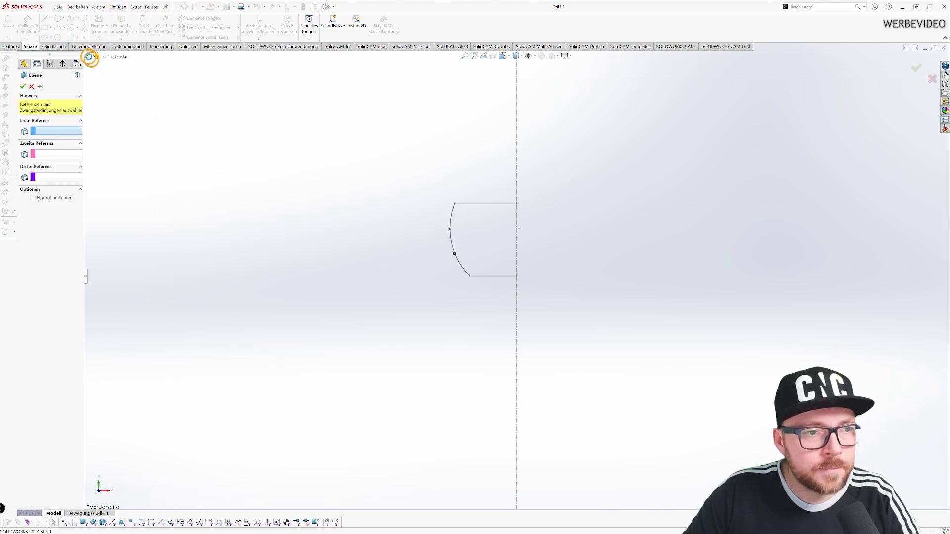
click(87, 56)
click(121, 105)
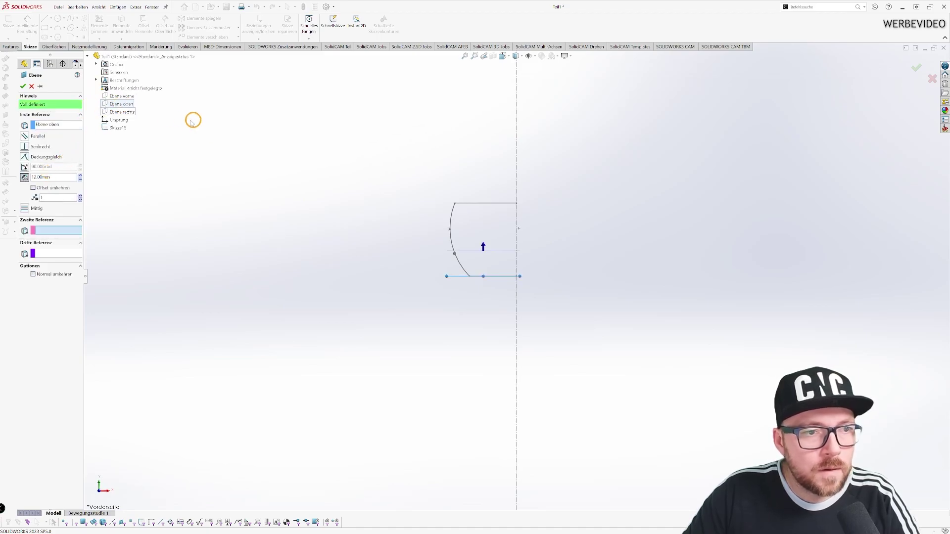
click(454, 203)
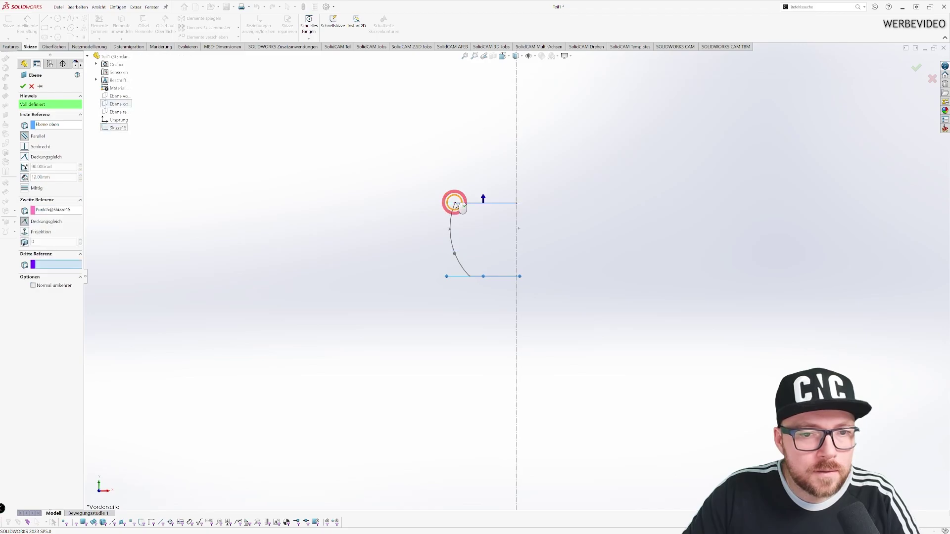
click(23, 87)
Add Ebene14 through the arc's middle point
click(118, 7)
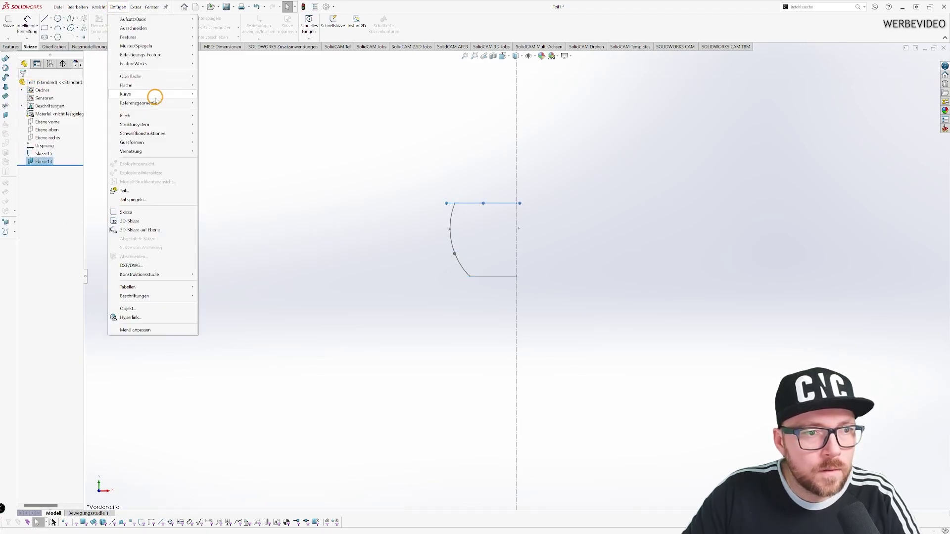
mouse_move(139, 102)
click(227, 100)
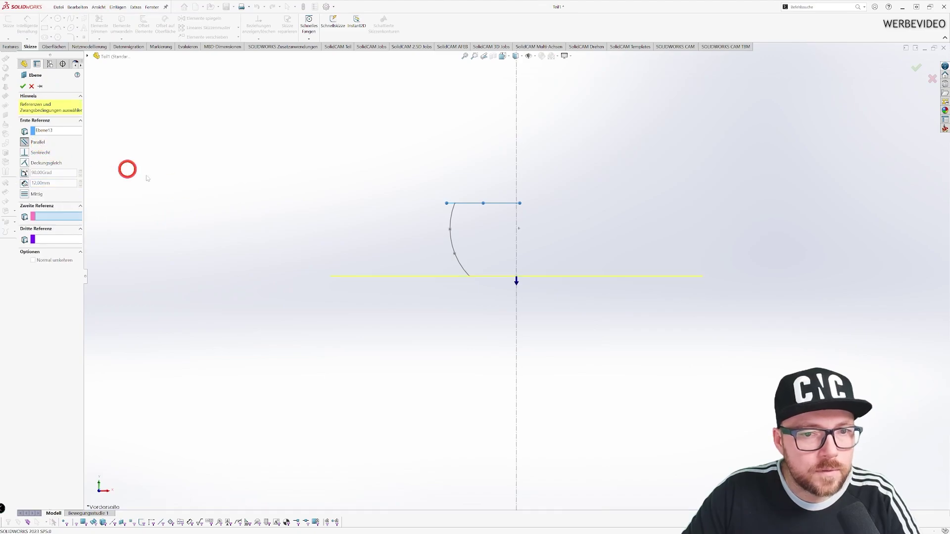
click(451, 229)
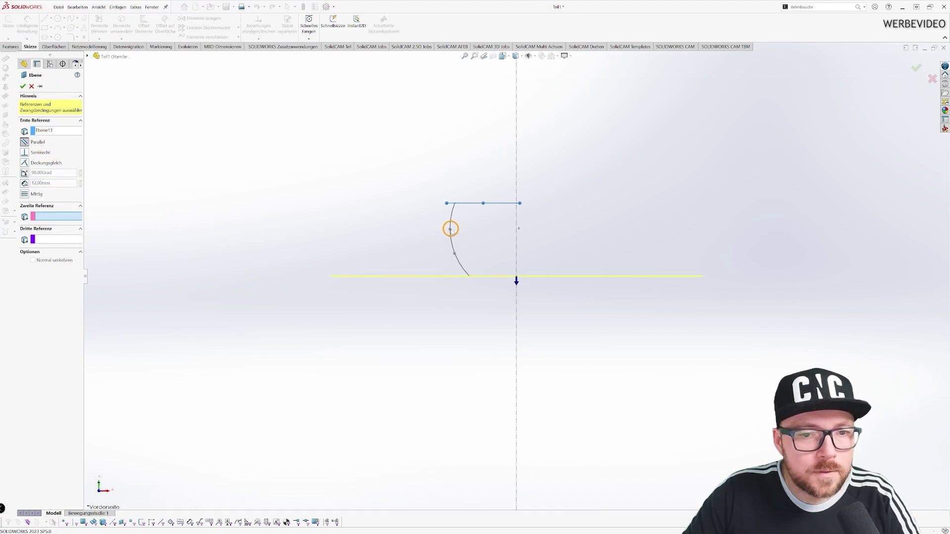
click(449, 228)
click(23, 86)
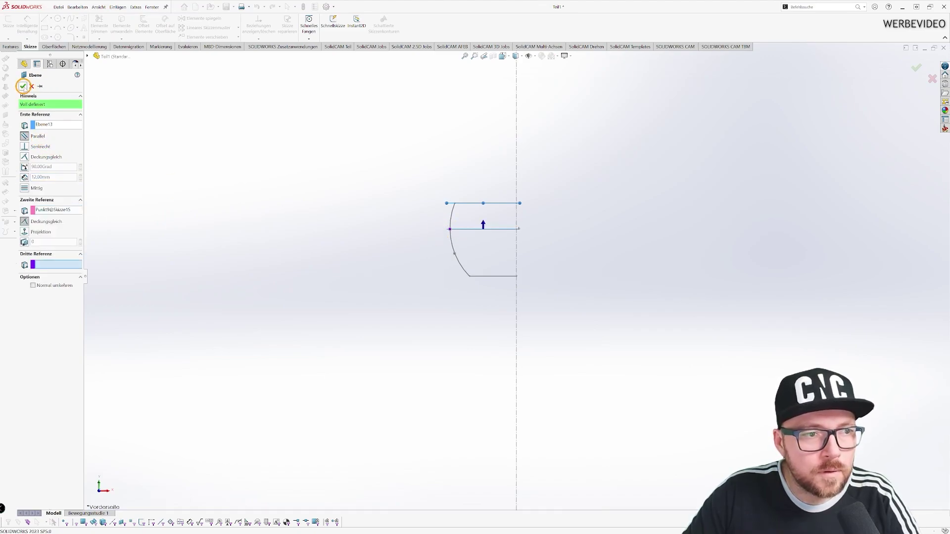
Add Ebene15 parallel through the arc's lower point
click(121, 8)
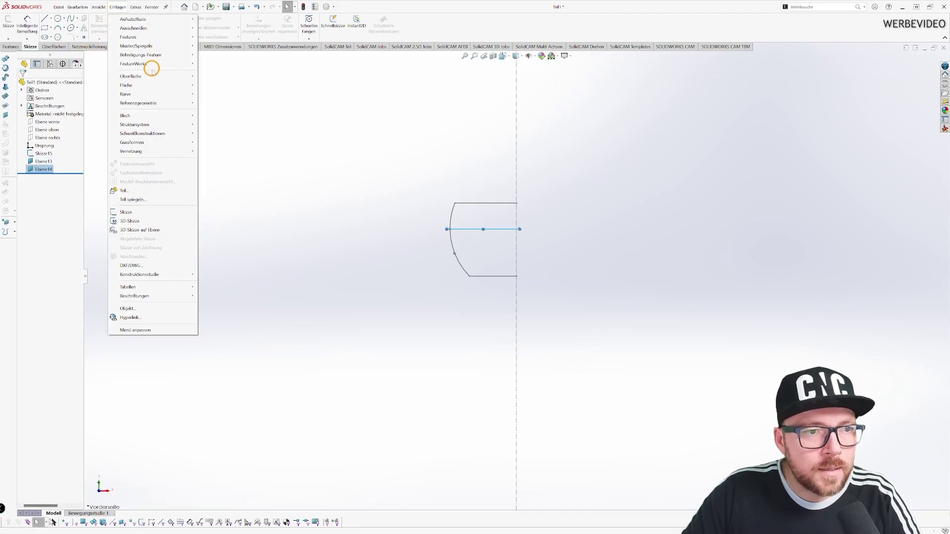
mouse_move(138, 103)
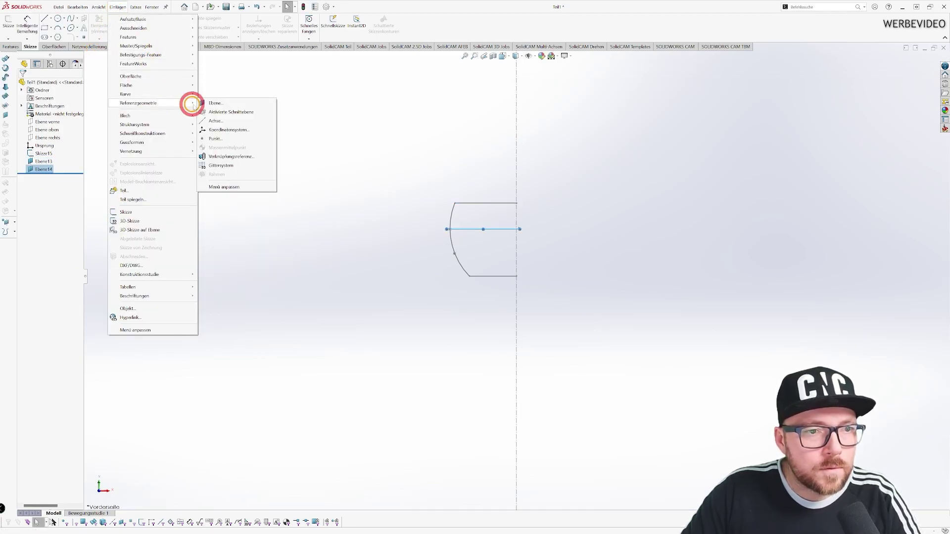
click(205, 101)
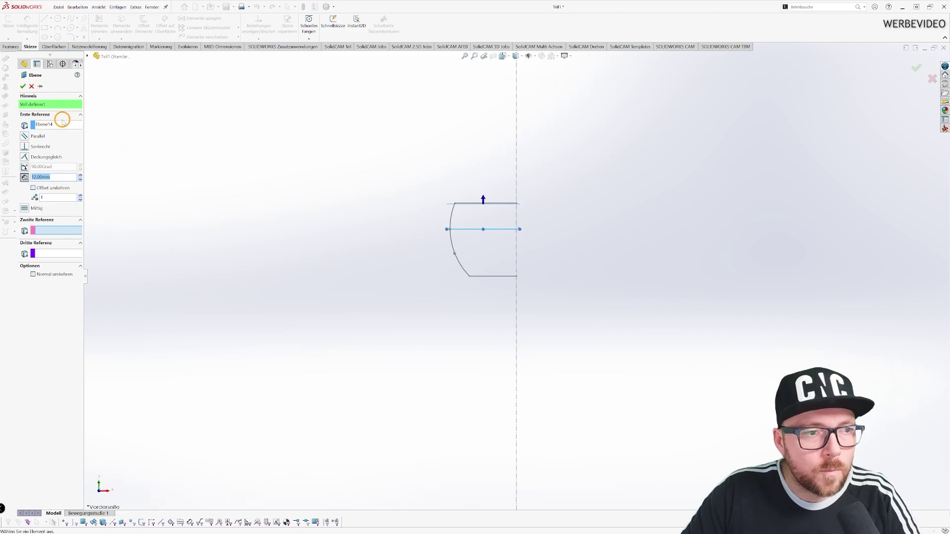
click(26, 137)
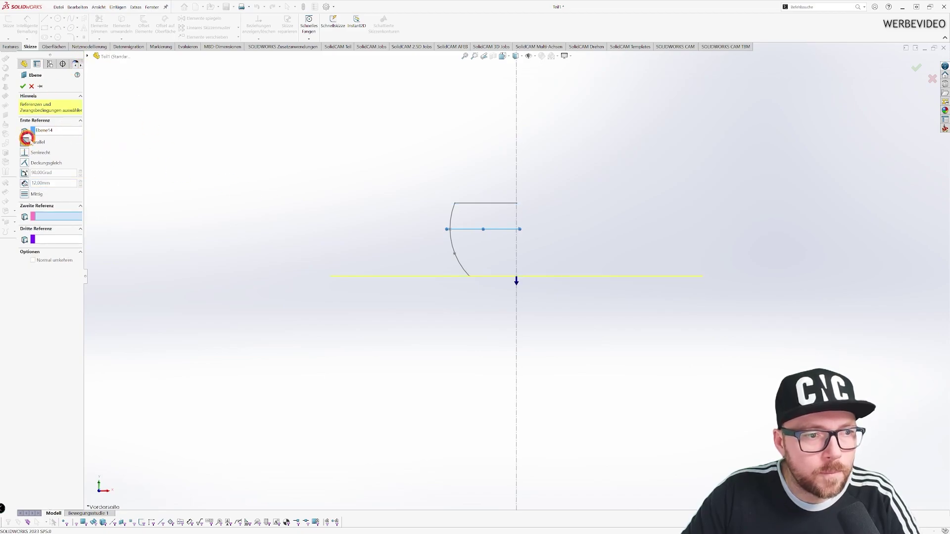
click(453, 247)
click(455, 253)
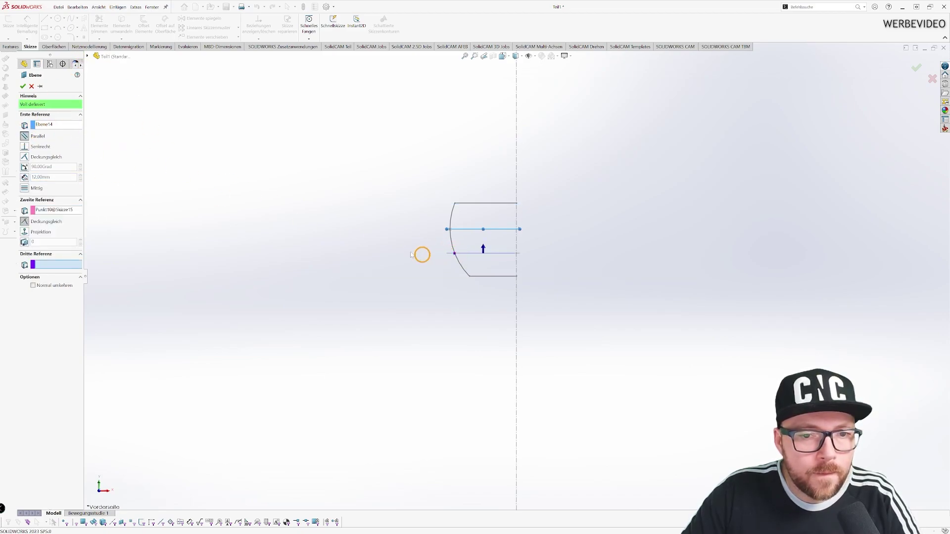
click(23, 87)
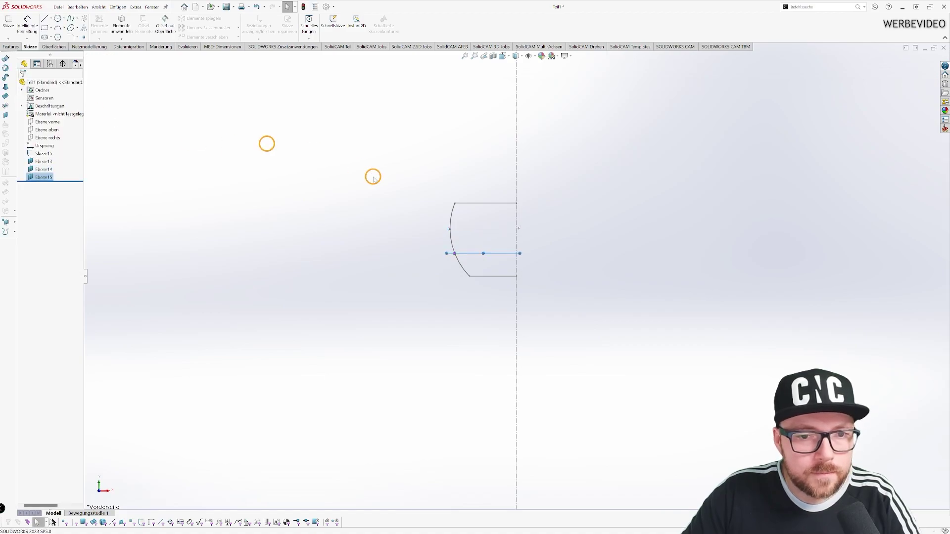
Orbit the view, select Top Plane and start a polygon sketch on it
mouse_move(400, 188)
middle_down()
mouse_move(471, 278)
mouse_move(543, 267)
middle_up()
scroll(495, 272, down, 3)
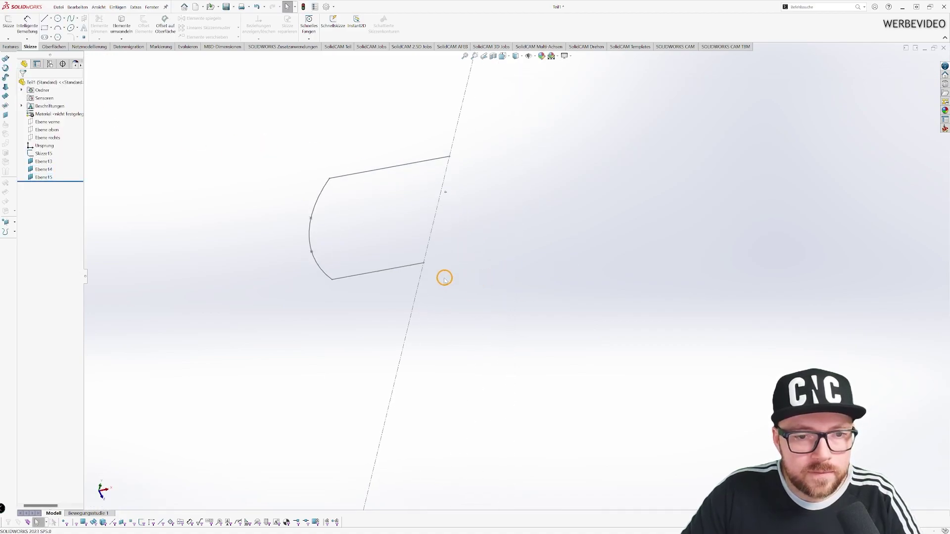
middle_drag(446, 275, 405, 297)
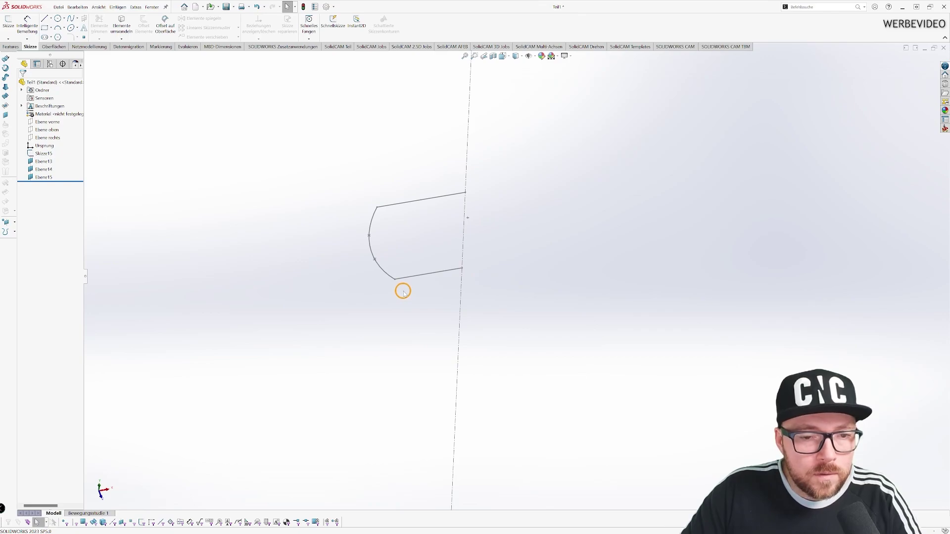
click(52, 129)
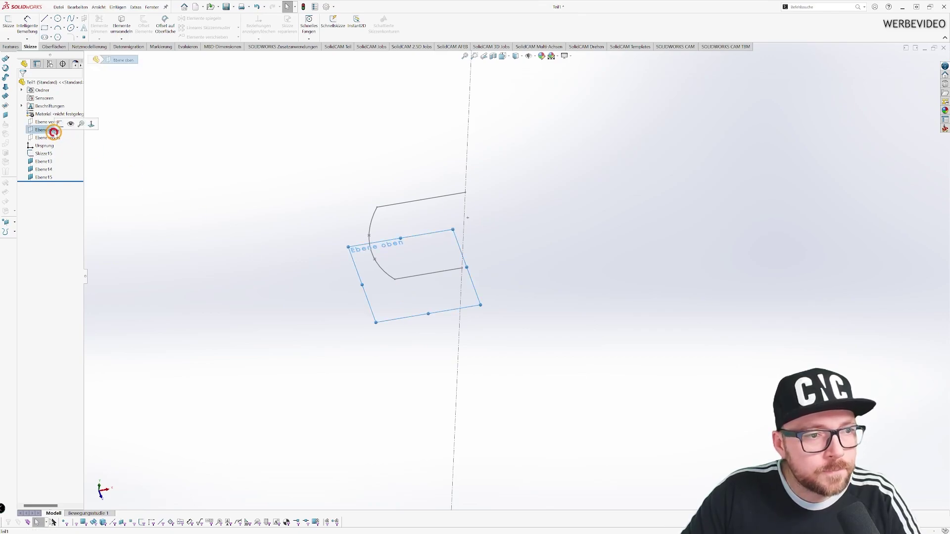
click(57, 37)
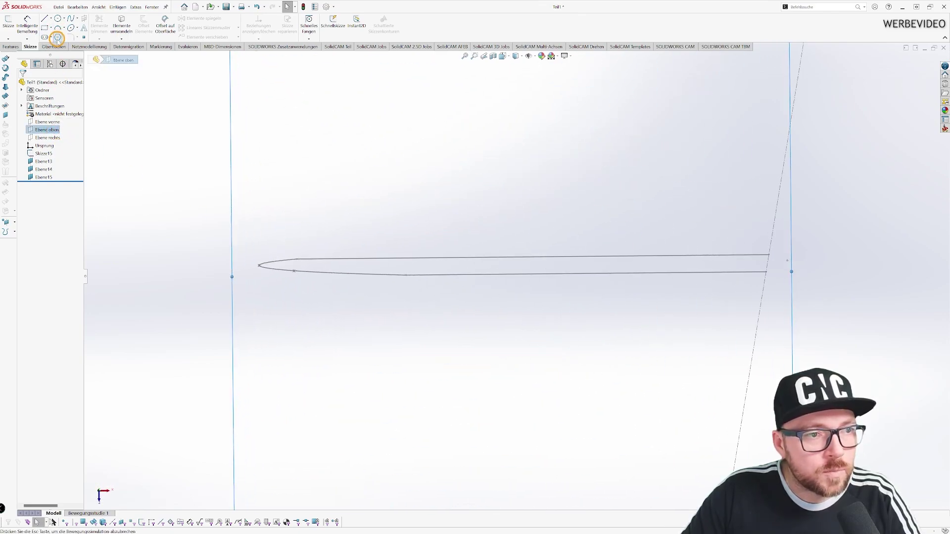
click(39, 122)
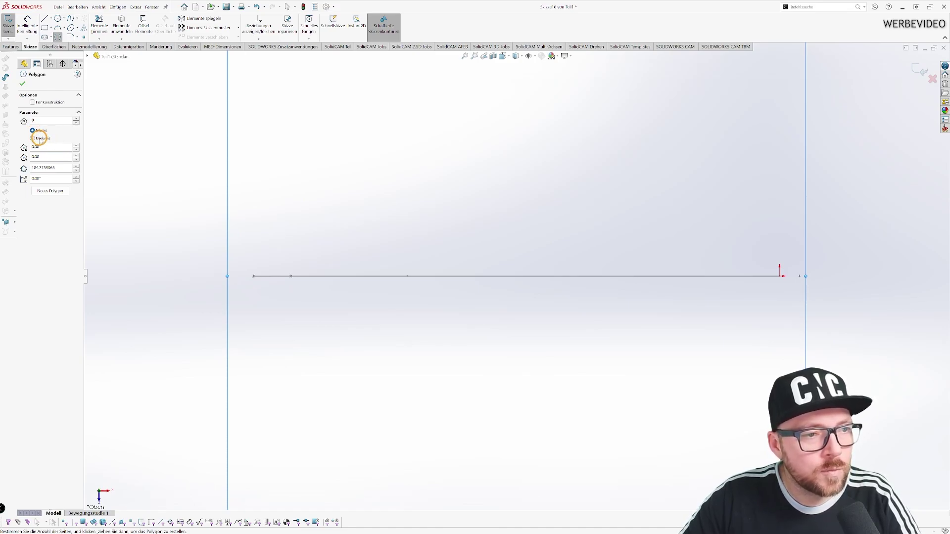
Draw an 8-sided polygon by circumscribed circle, centred on the origin
click(40, 138)
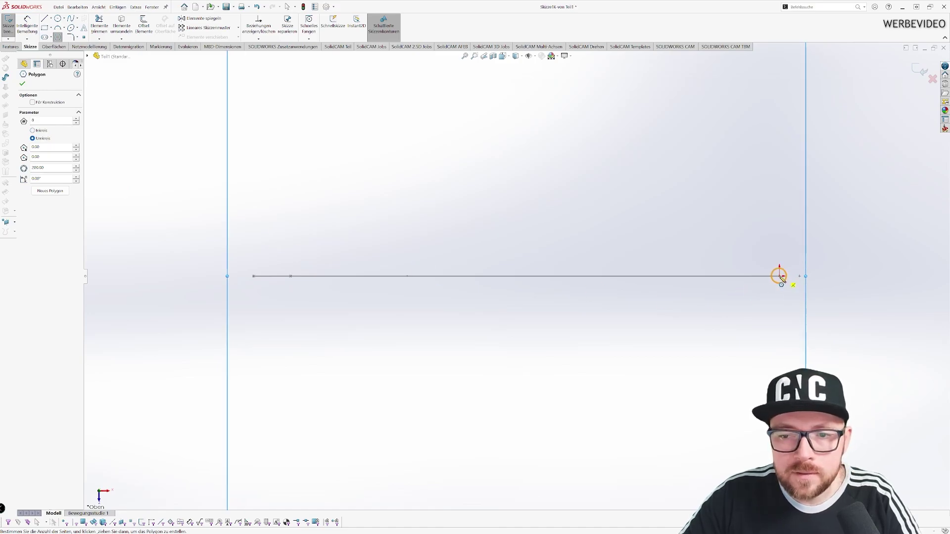
mouse_move(780, 277)
middle_down()
mouse_move(772, 289)
mouse_move(768, 216)
mouse_move(683, 365)
mouse_move(703, 388)
mouse_move(649, 365)
middle_up()
click(637, 366)
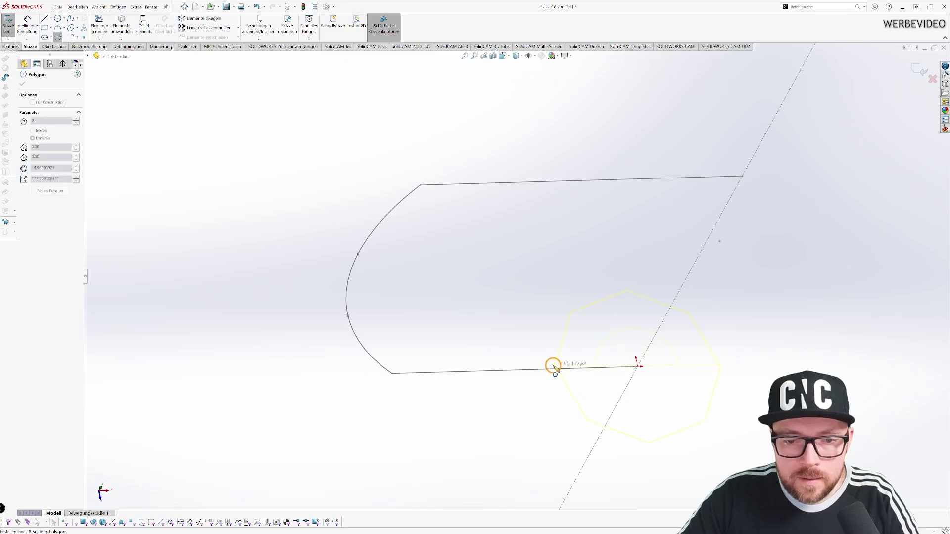
click(527, 388)
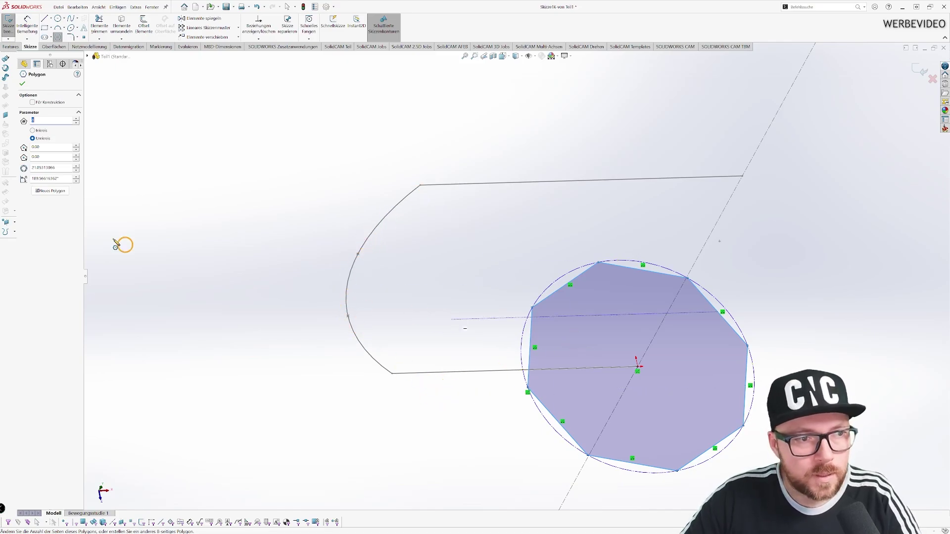
click(22, 84)
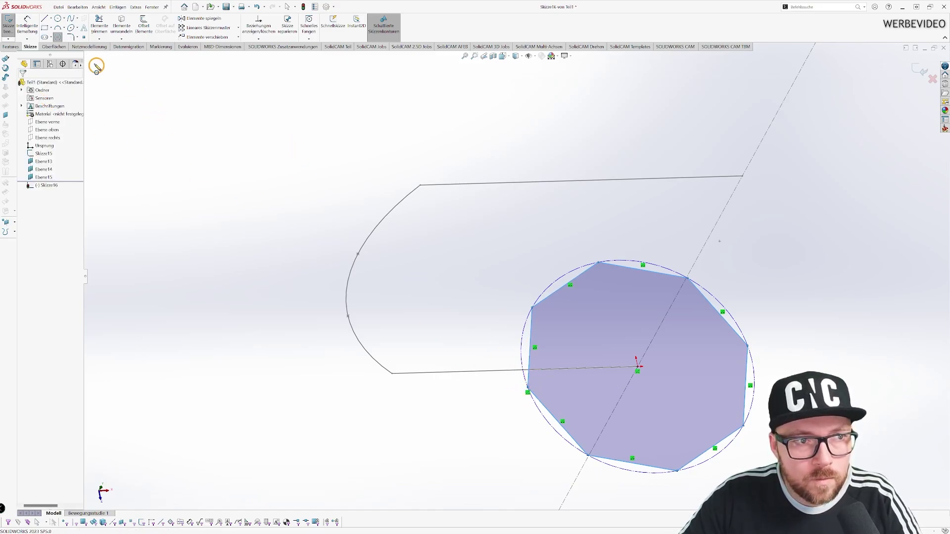
Make one octagon corner coincident with the end of the profile's bottom line
click(57, 37)
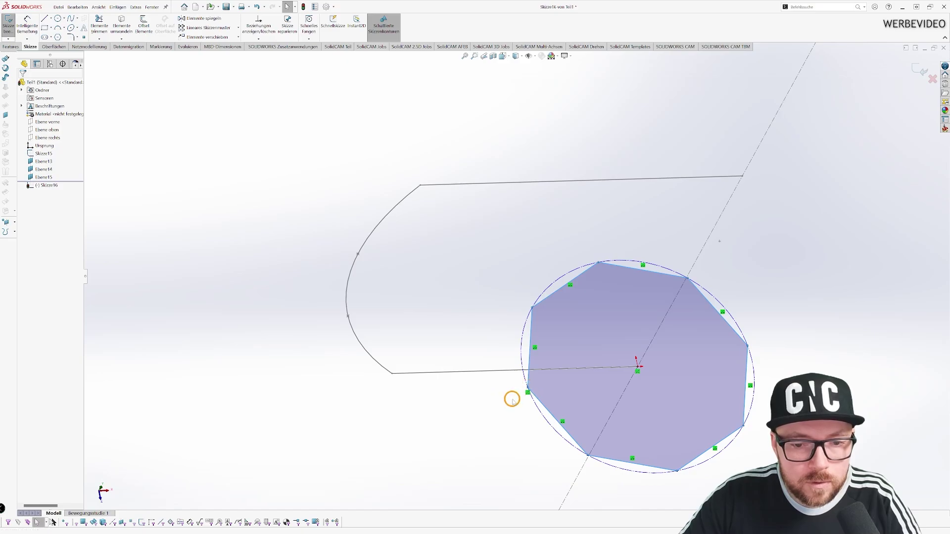
click(527, 392)
click(526, 389)
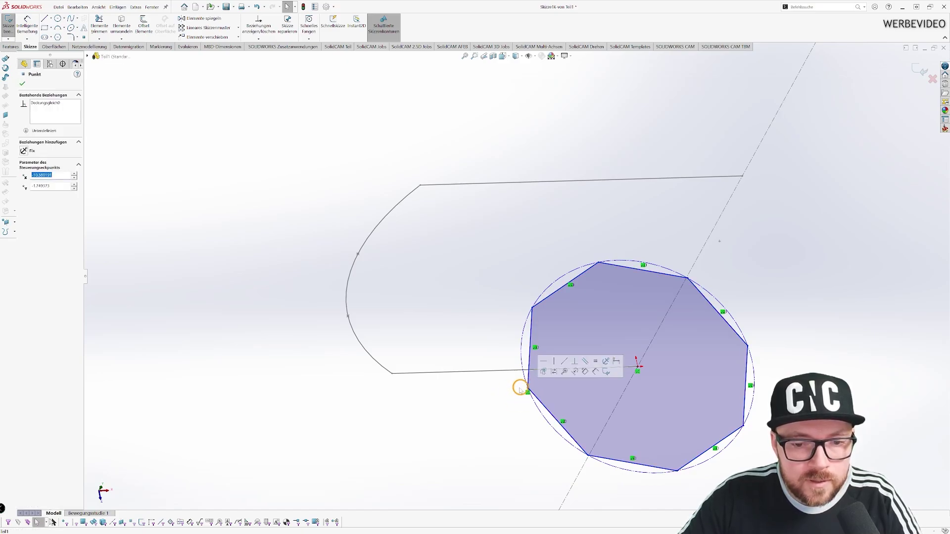
ctrl+click(391, 374)
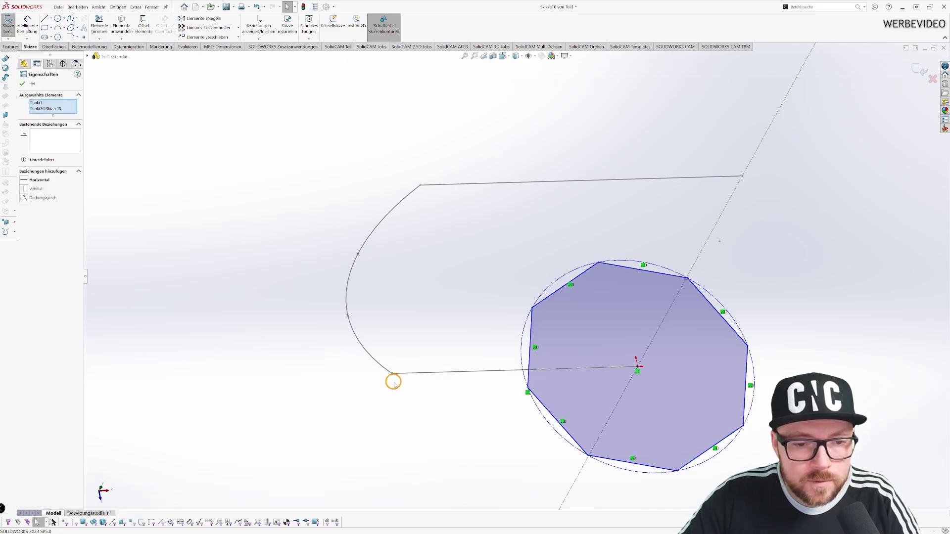
click(23, 198)
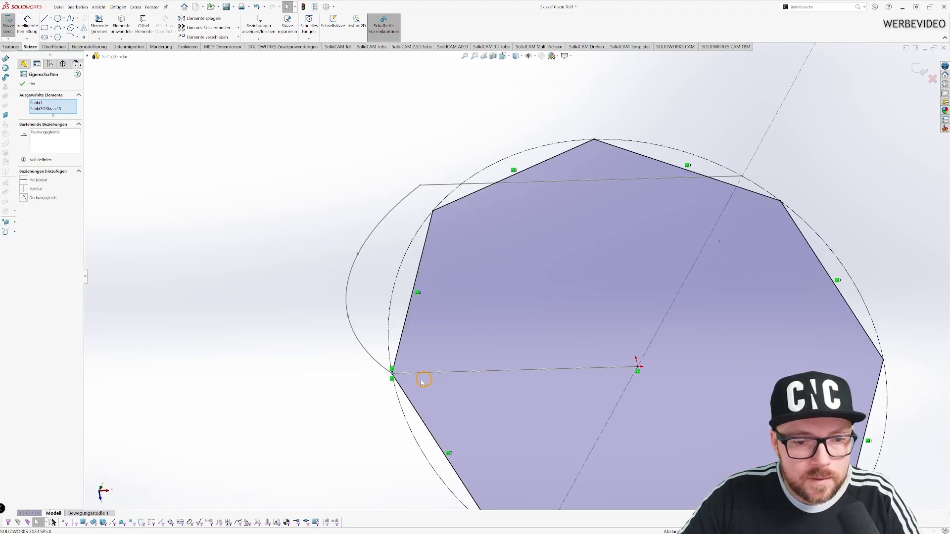
scroll(348, 366, up, 2)
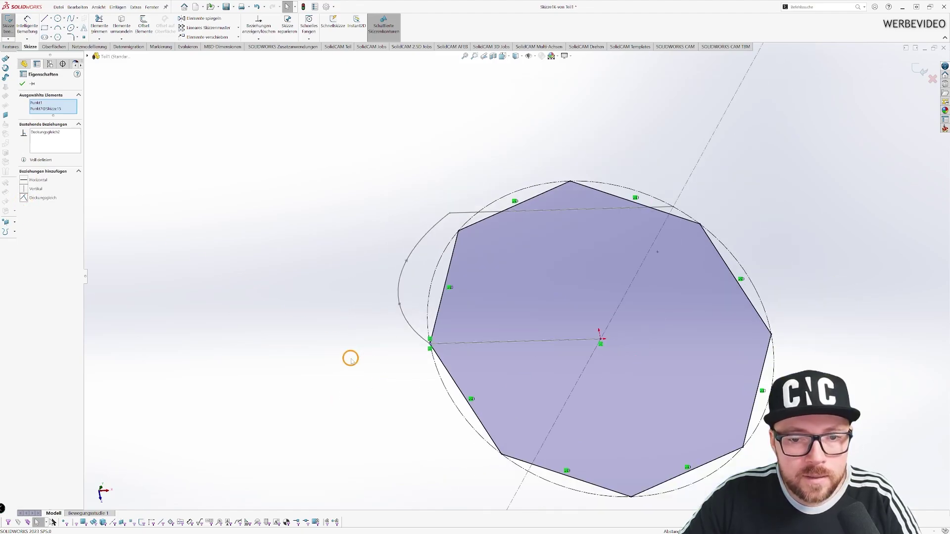
scroll(347, 341, up, 2)
click(347, 333)
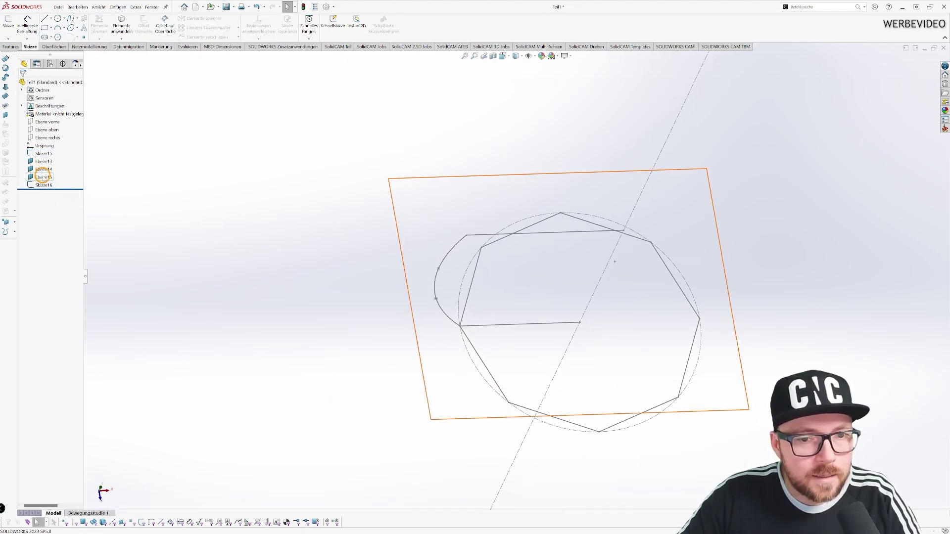
Select Ebene15 and turn the view normal to it
middle_drag(393, 231, 380, 187)
click(44, 179)
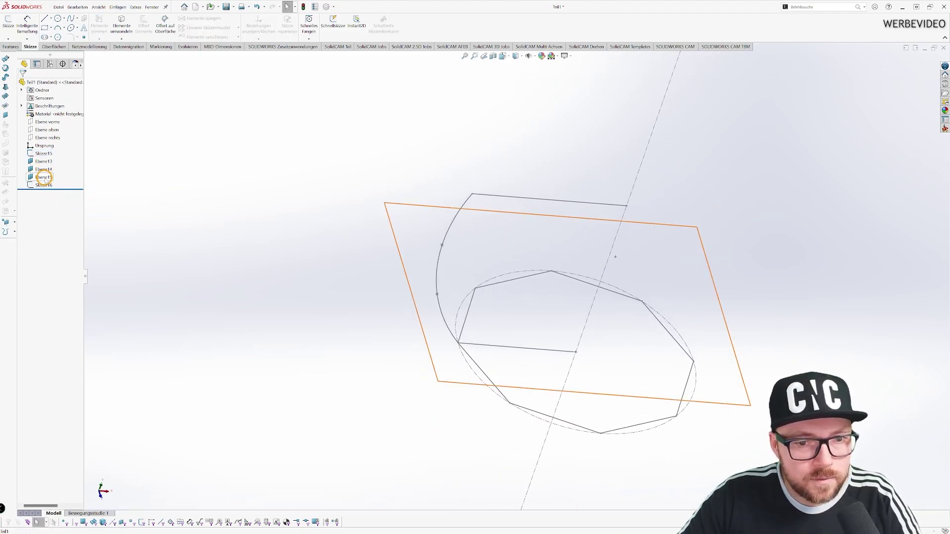
mouse_move(258, 200)
middle_down()
mouse_move(297, 174)
mouse_move(305, 119)
mouse_move(256, 240)
middle_up()
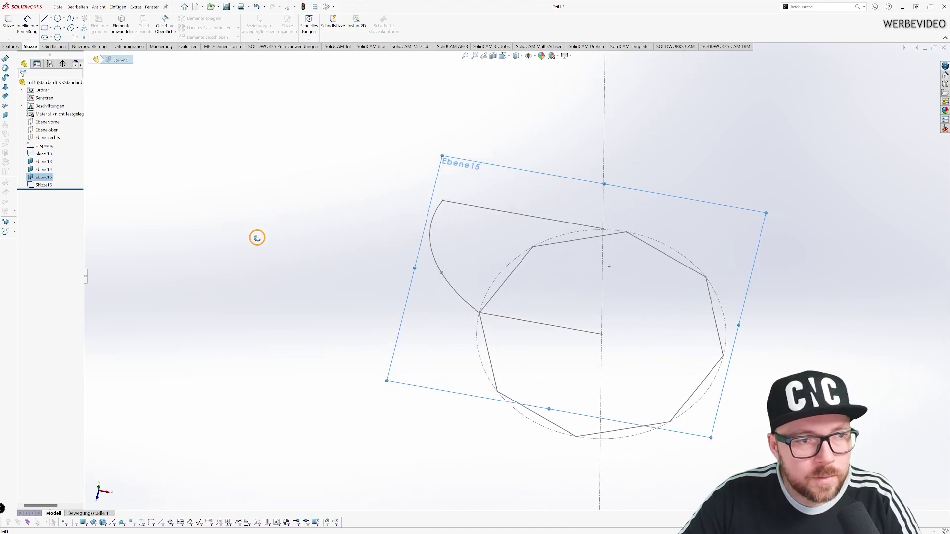
key(ctrl+8)
Draw a smaller 8-sided circumscribed polygon centred on the origin
click(58, 38)
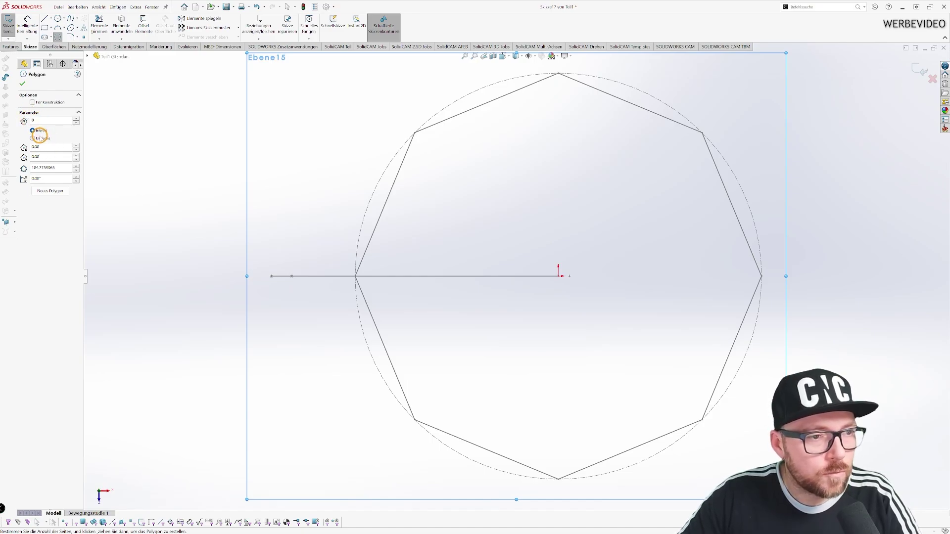
click(41, 138)
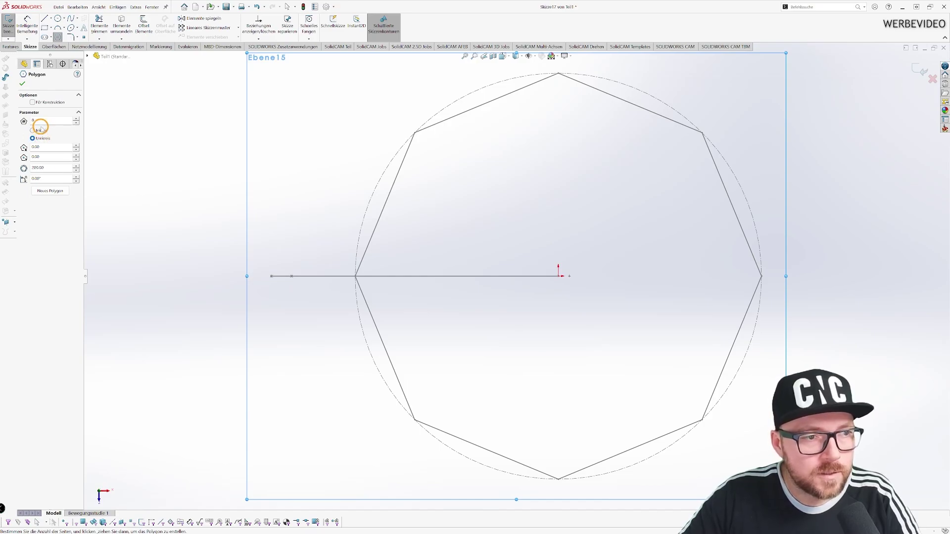
click(558, 276)
click(493, 314)
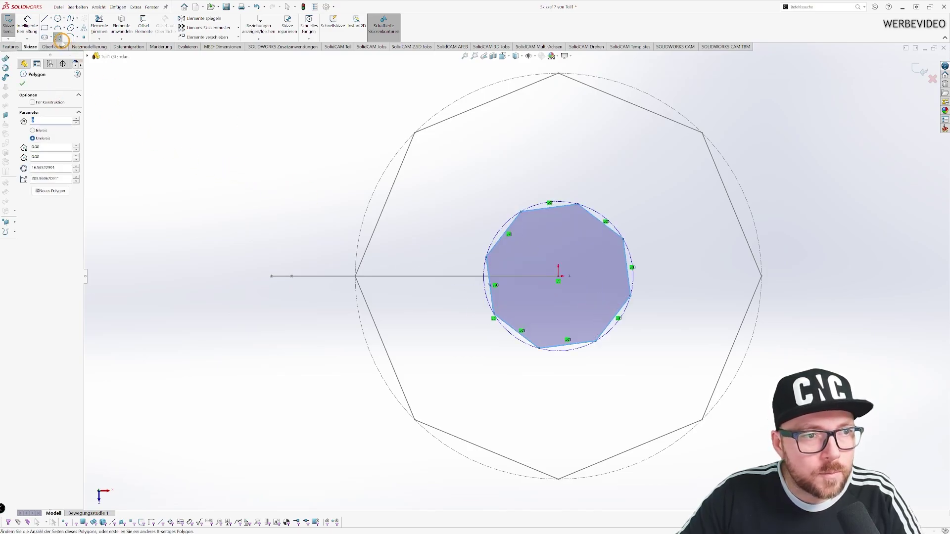
click(58, 37)
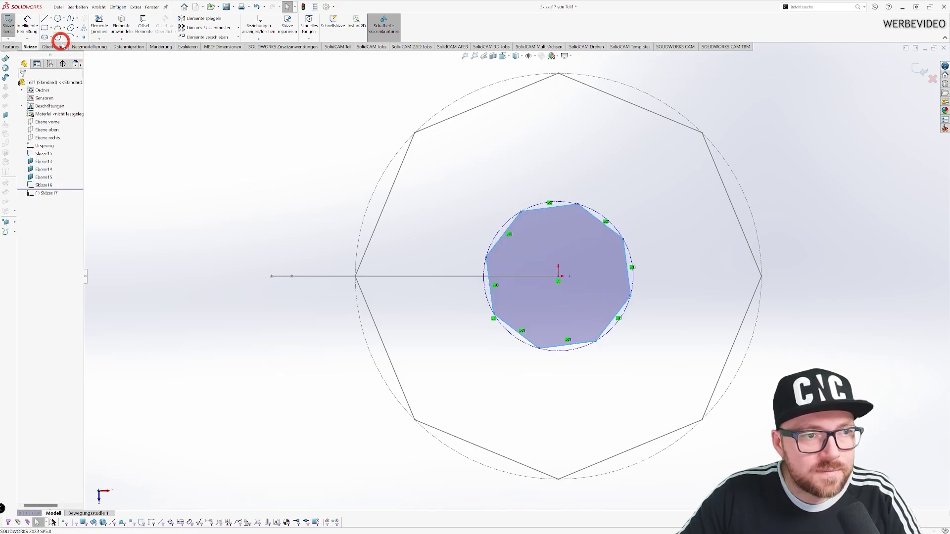
click(484, 267)
scroll(478, 297, up, 2)
middle_drag(474, 325, 501, 312)
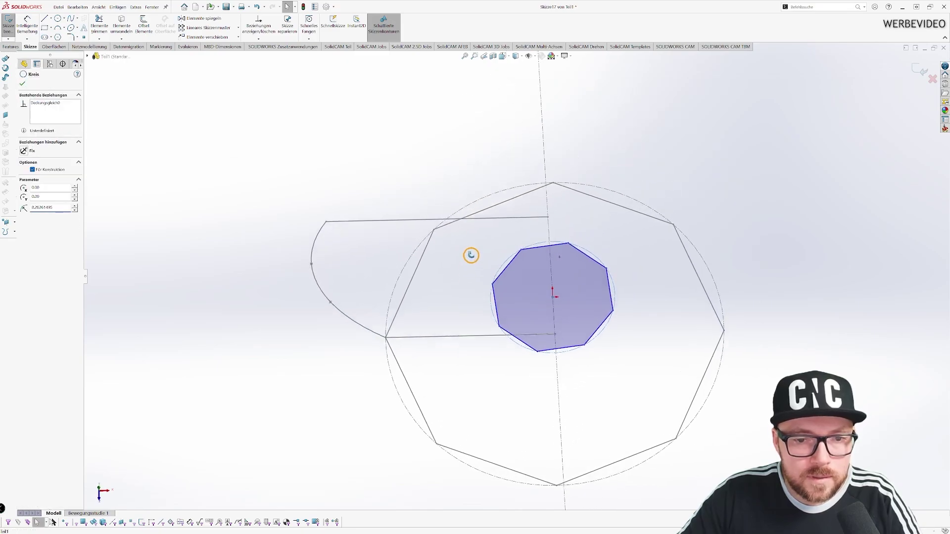
Make the polygon's circle coincident with the arc end point and draw a construction line from a corner to the centre
ctrl+click(330, 307)
click(25, 190)
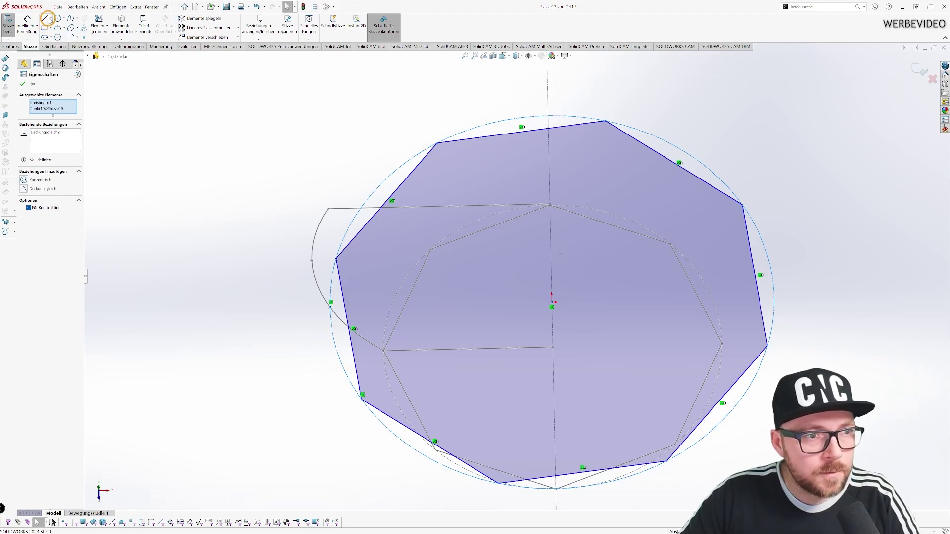
click(52, 21)
click(44, 18)
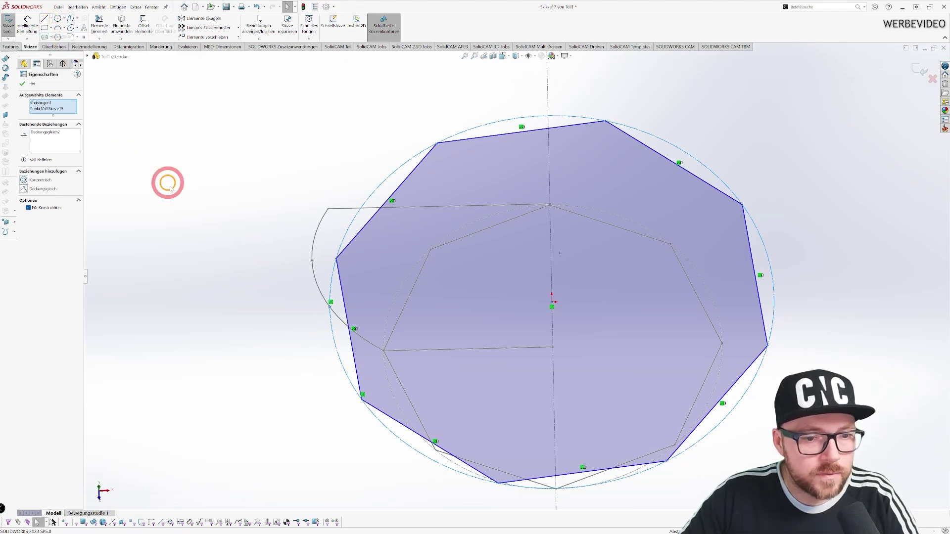
click(363, 397)
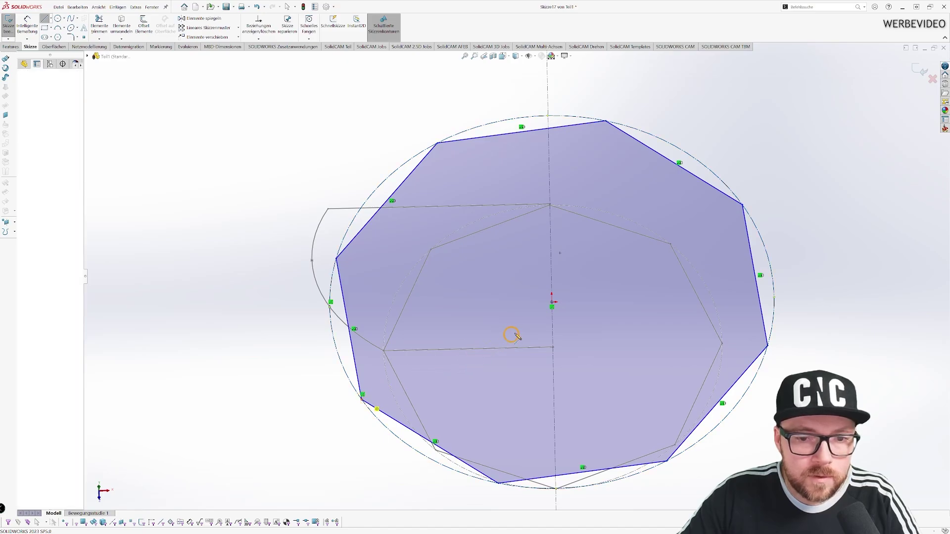
click(552, 305)
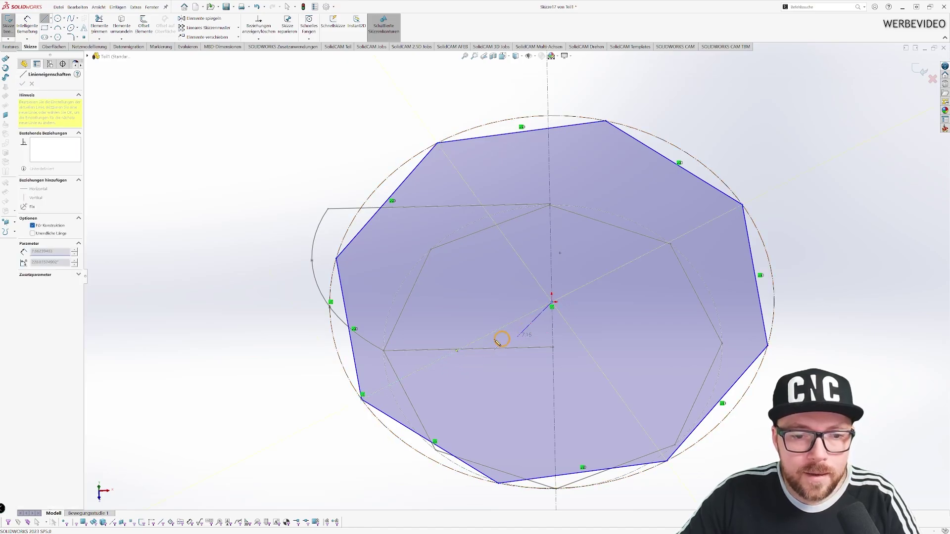
key(Escape)
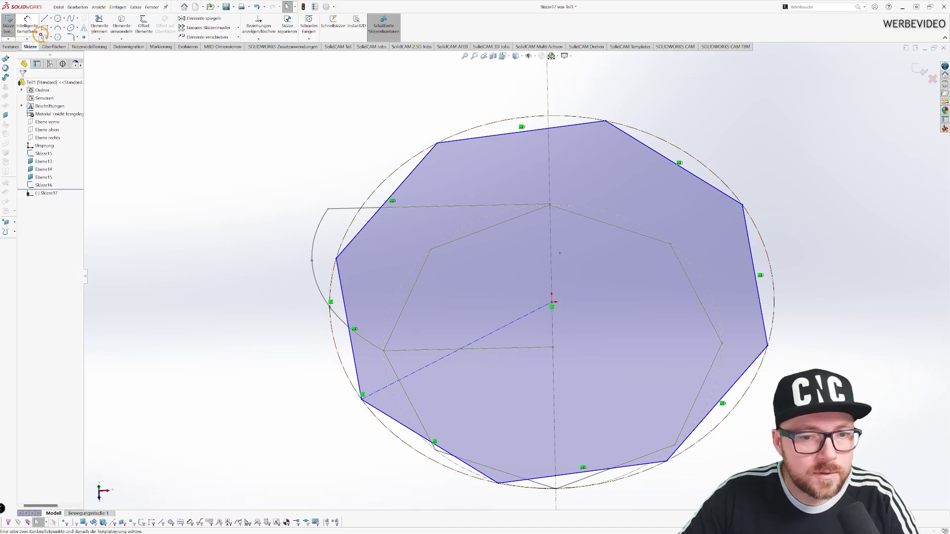
Set a 22° angle between the construction line and the profile's bottom line
middle_drag(477, 328, 461, 337)
right_drag(462, 336, 452, 314)
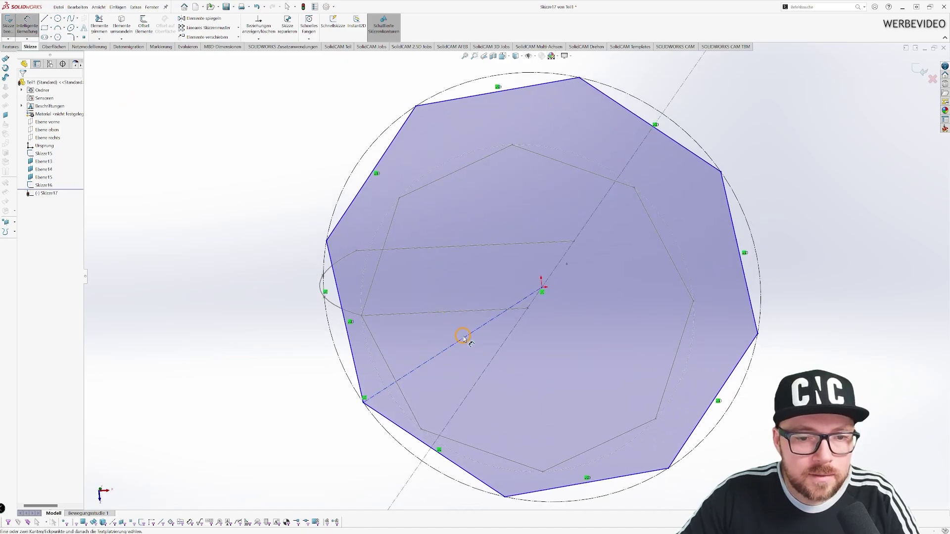
click(463, 338)
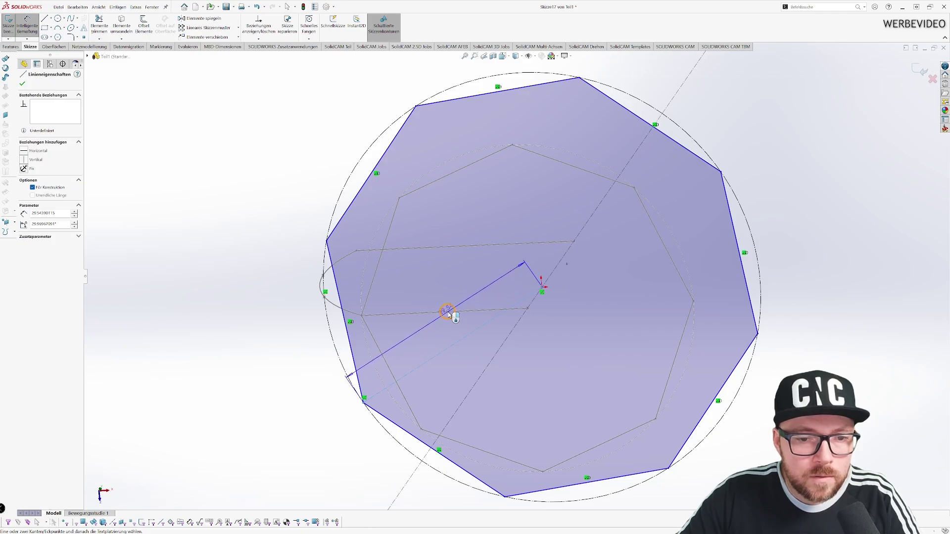
click(448, 312)
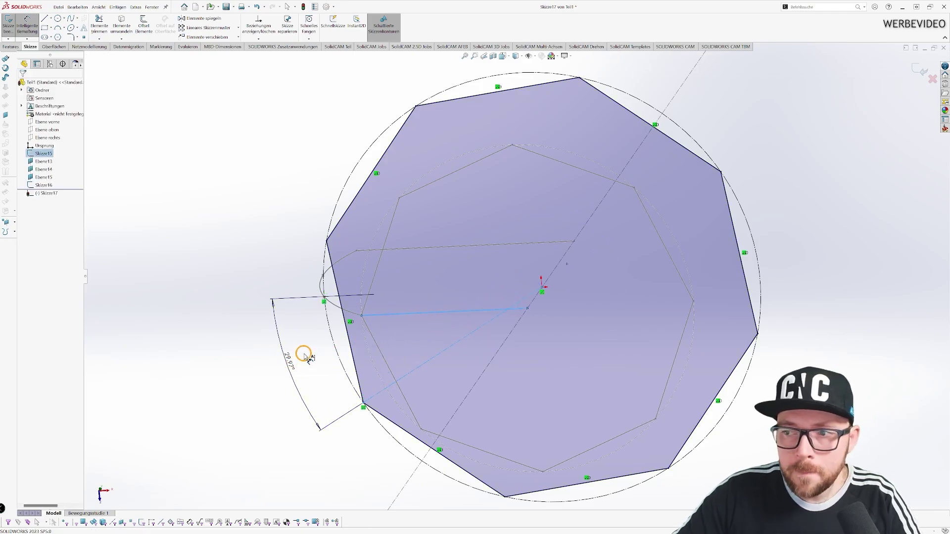
click(304, 355)
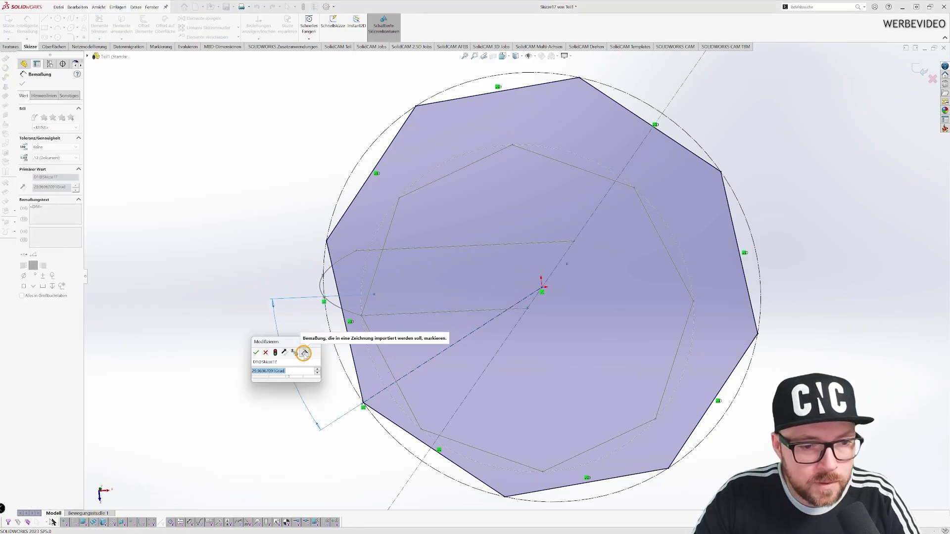
text(22)
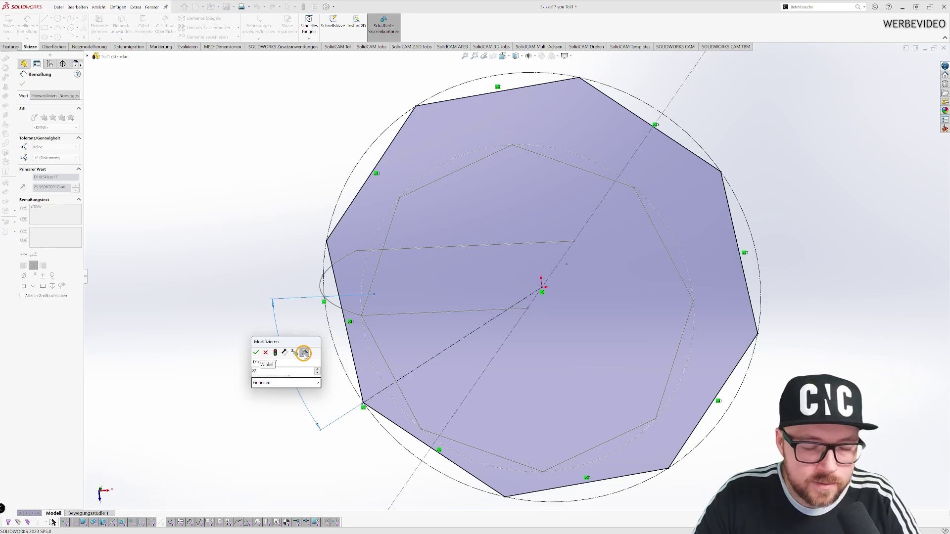
key(Return)
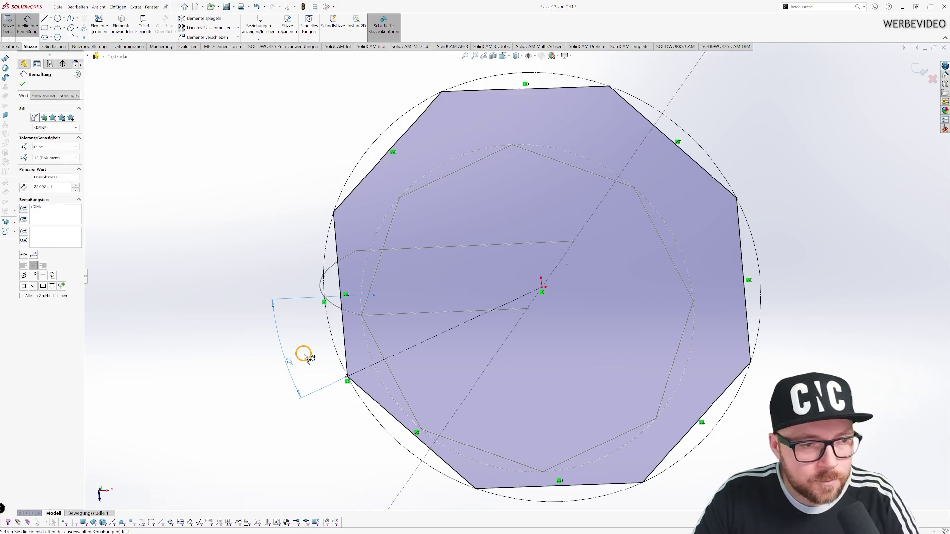
scroll(426, 388, up, 2)
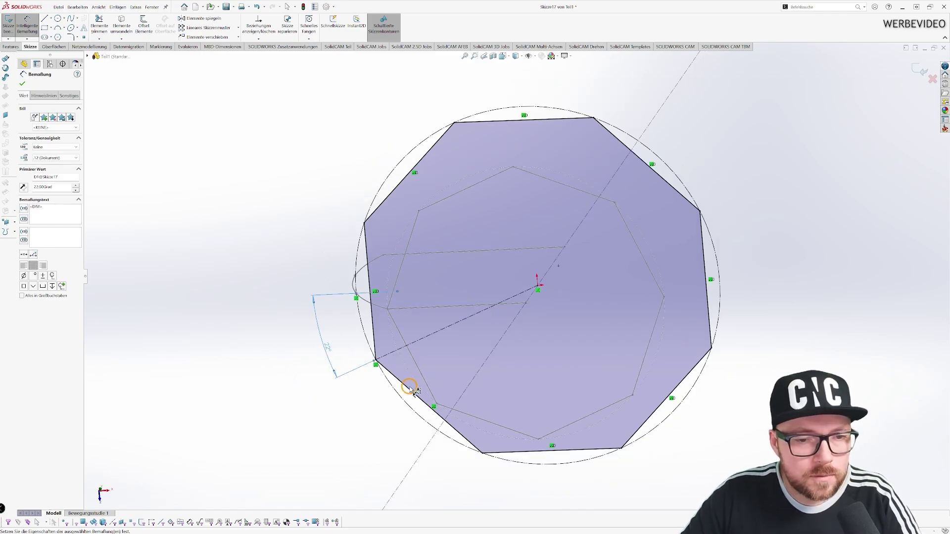
mouse_move(409, 387)
middle_down()
mouse_move(433, 322)
mouse_move(463, 331)
mouse_move(449, 350)
middle_up()
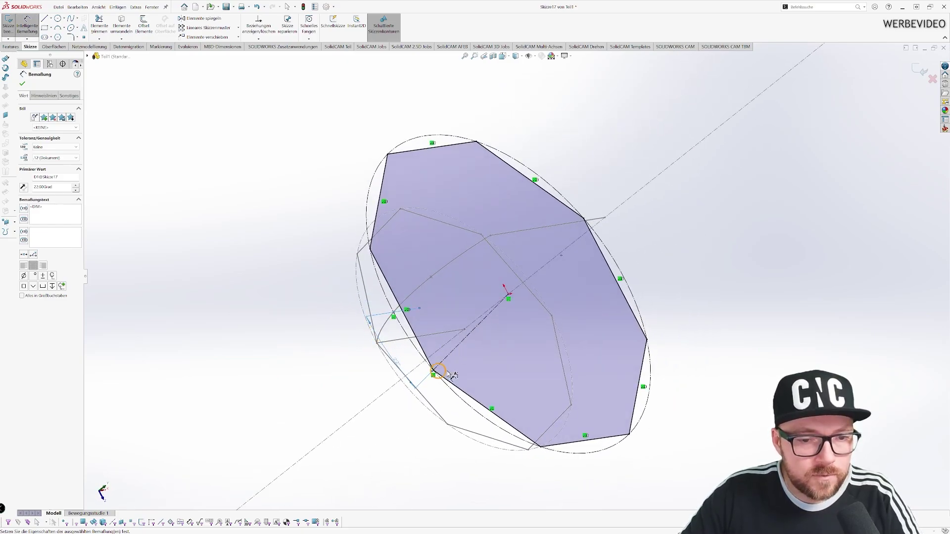
middle_drag(262, 394, 293, 311)
On Ebene14, draw an 8-sided polygon sized by its circumscribed circle, centred on the origin
key(Escape)
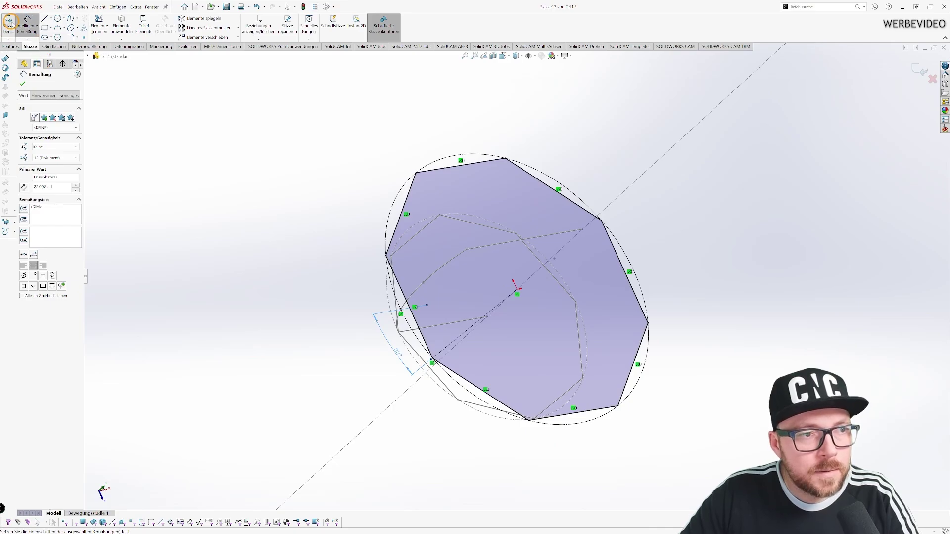
key(ctrl+b)
click(49, 172)
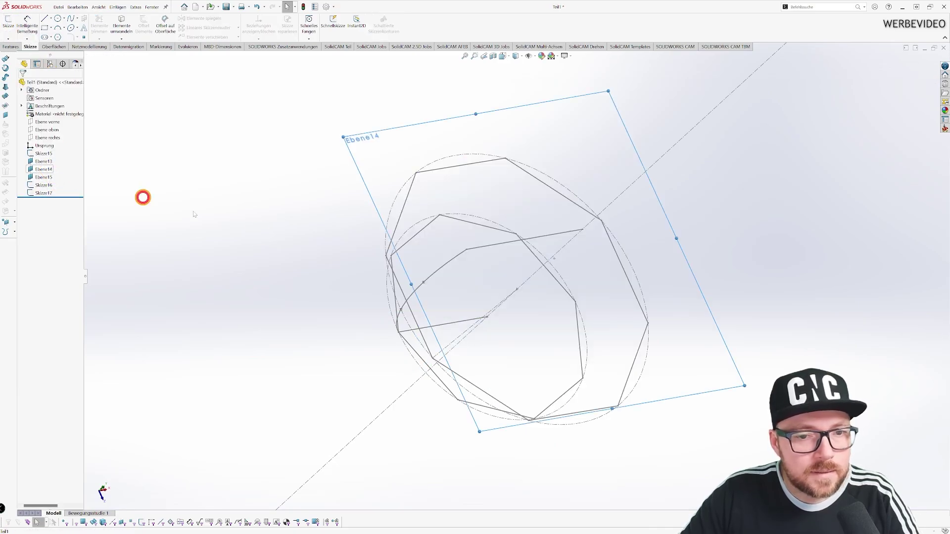
mouse_move(142, 197)
middle_down()
mouse_move(257, 127)
mouse_move(250, 163)
middle_up()
click(62, 34)
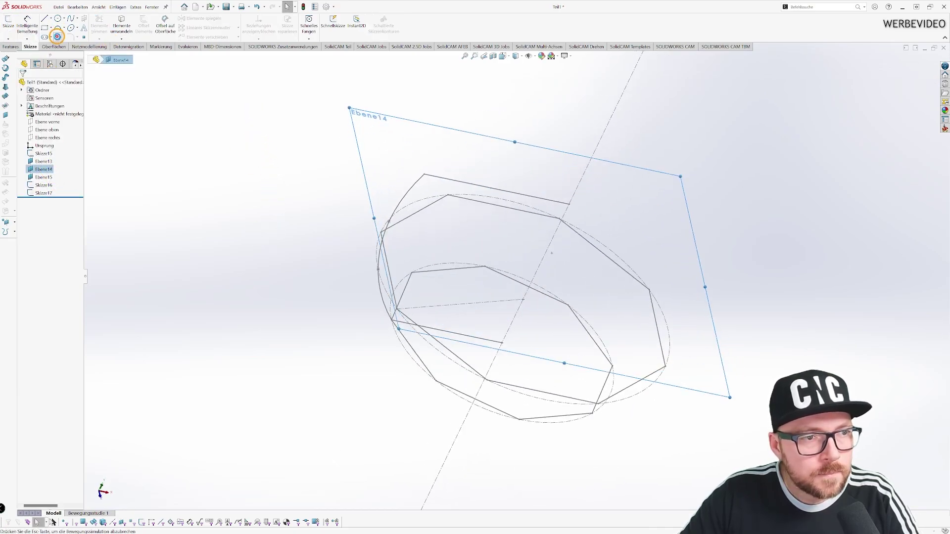
click(33, 139)
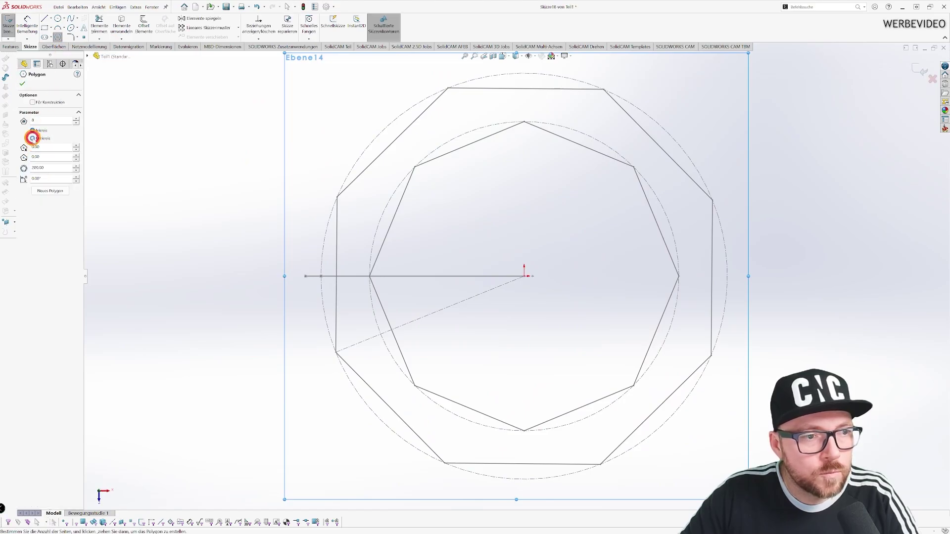
click(500, 322)
click(473, 341)
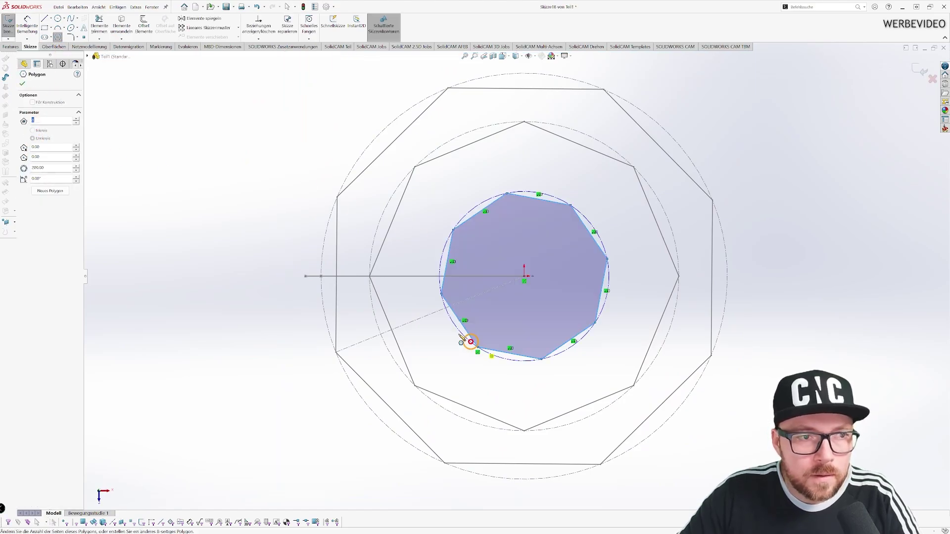
key(Escape)
key(F1)
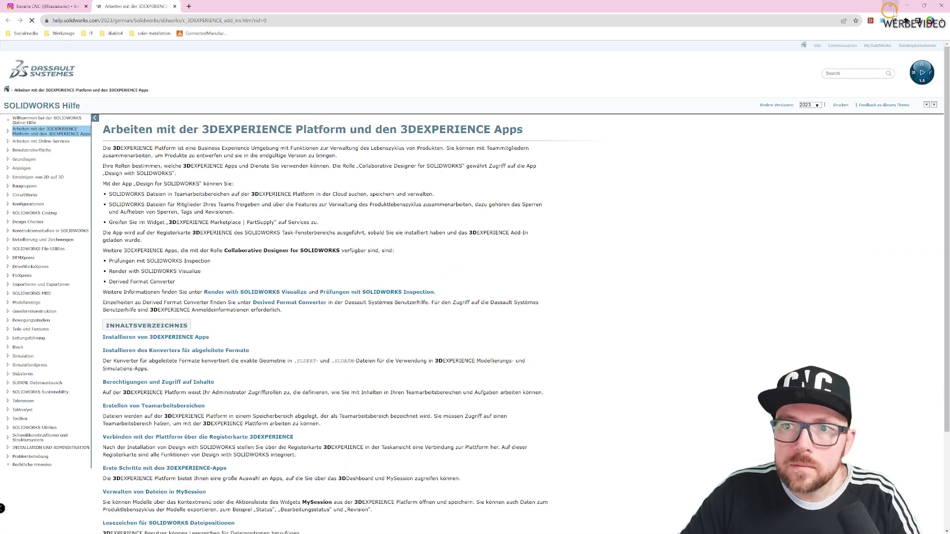
click(907, 5)
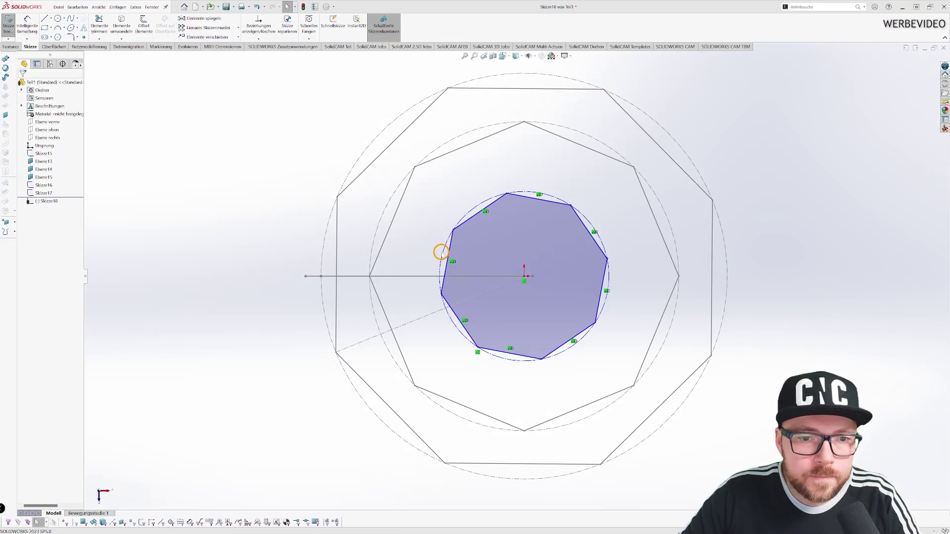
Make the octagon's circumscribed circle coincident with the top point of the profile sketch
click(441, 253)
mouse_move(378, 267)
middle_down()
mouse_move(381, 147)
mouse_move(362, 243)
middle_up()
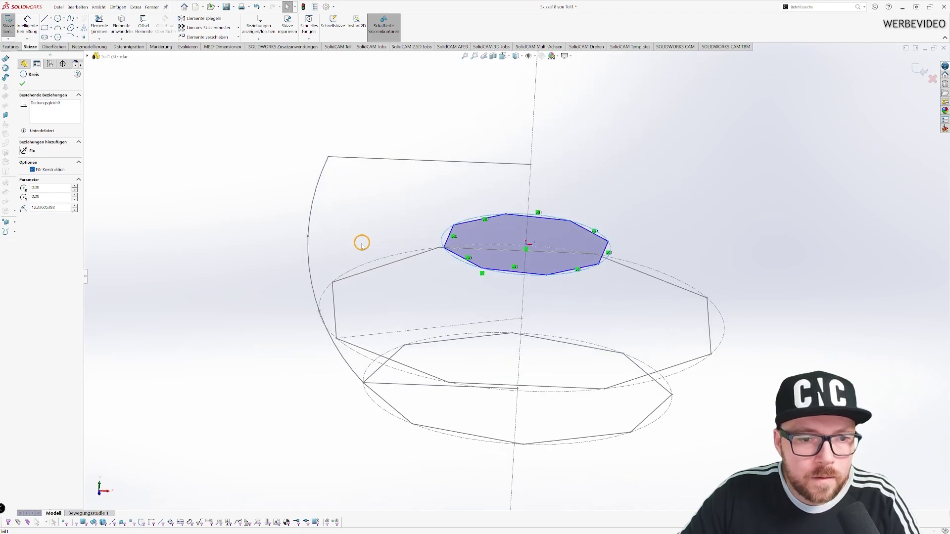
ctrl+click(307, 236)
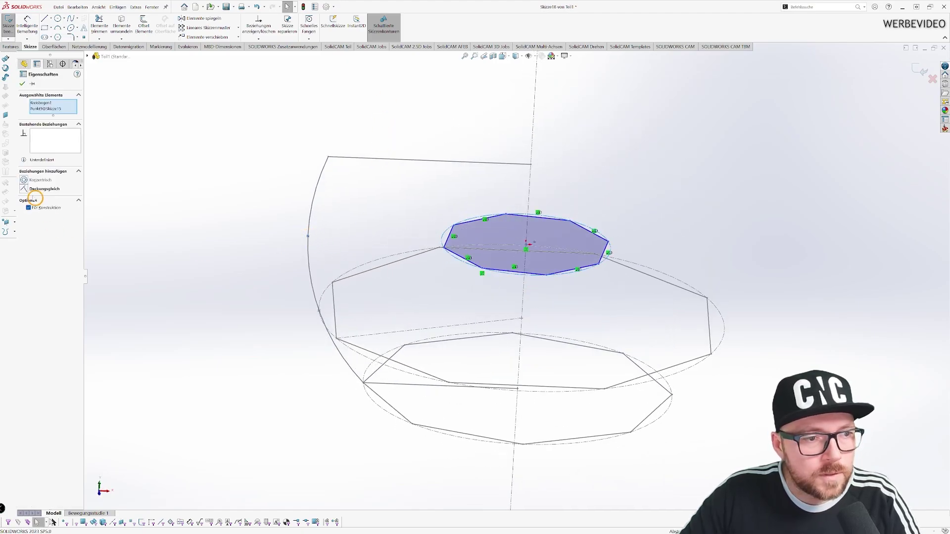
click(24, 188)
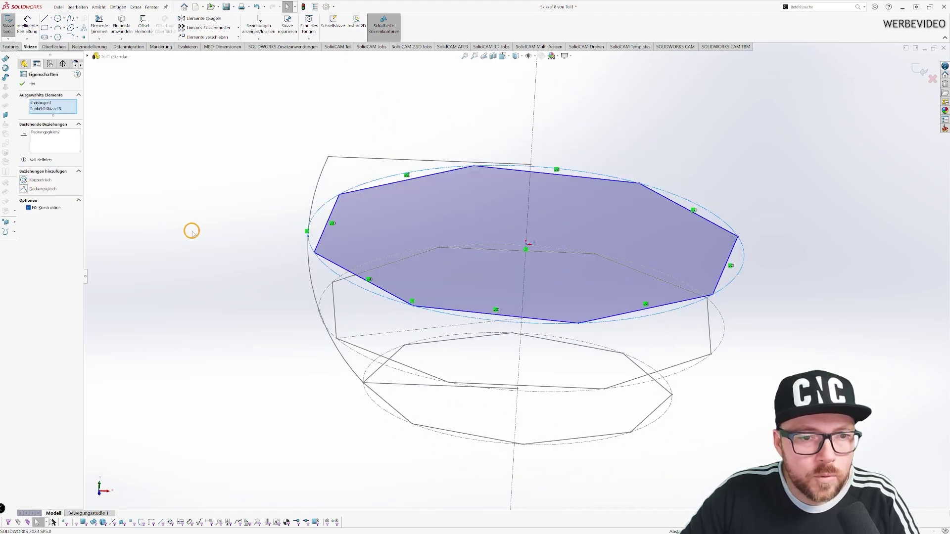
Rotate the octagon 18° with a corner-to-centre centerline angle dimension, then exit the sketch
click(50, 18)
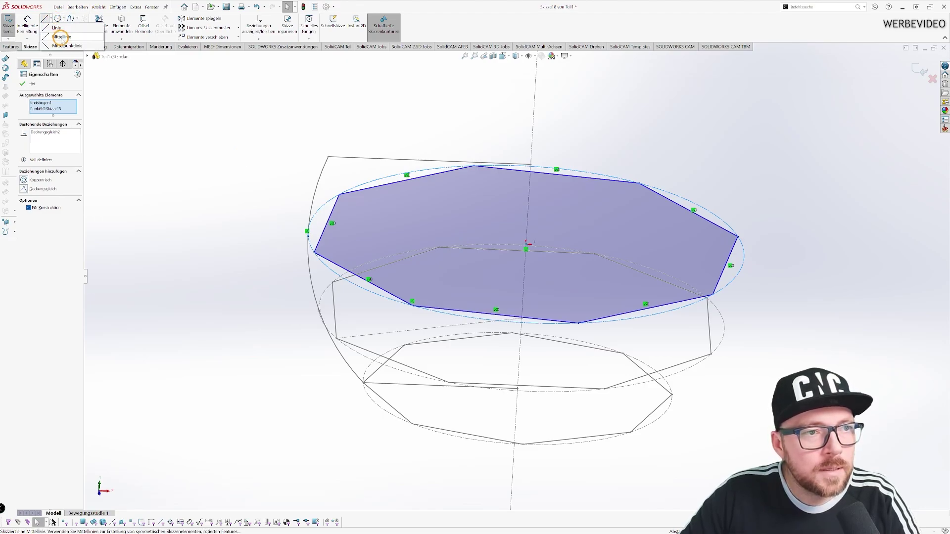
click(60, 37)
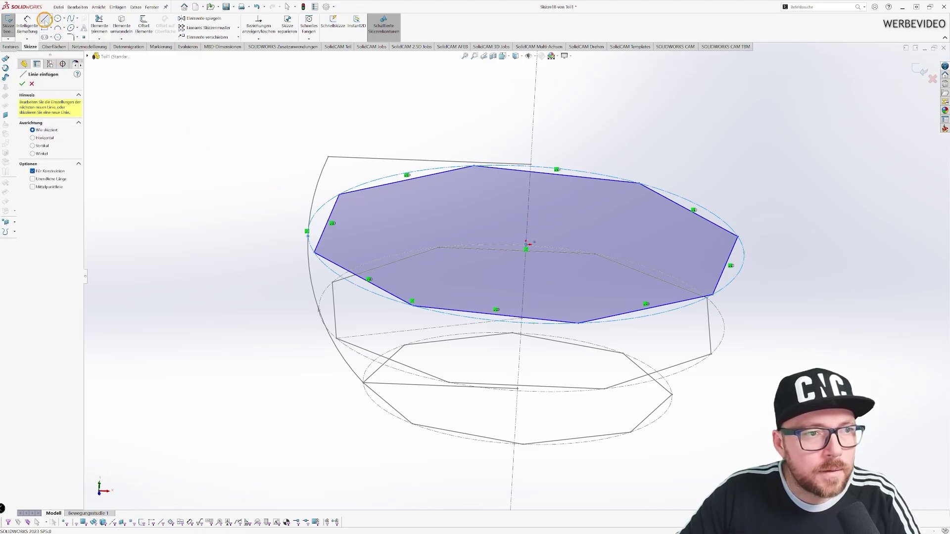
mouse_move(422, 225)
middle_down()
mouse_move(424, 342)
mouse_move(416, 339)
middle_up()
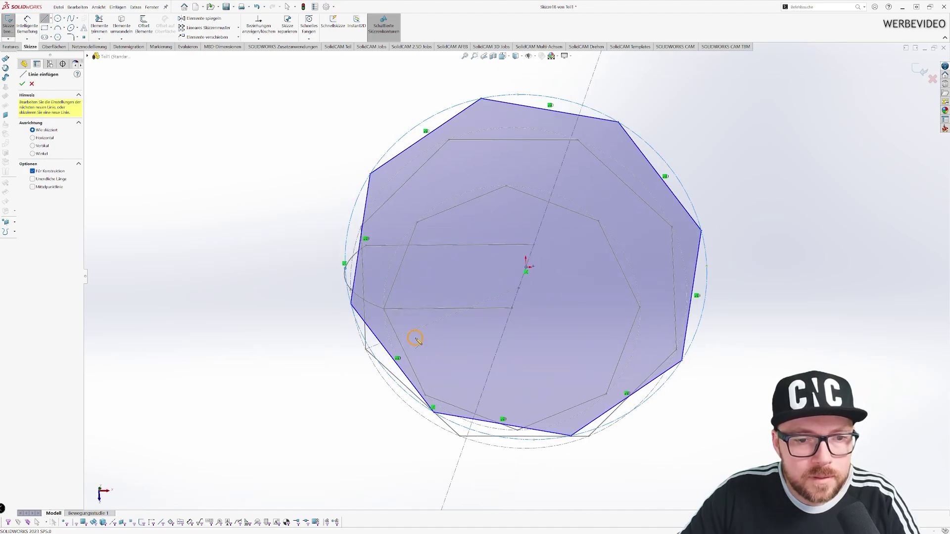
click(434, 411)
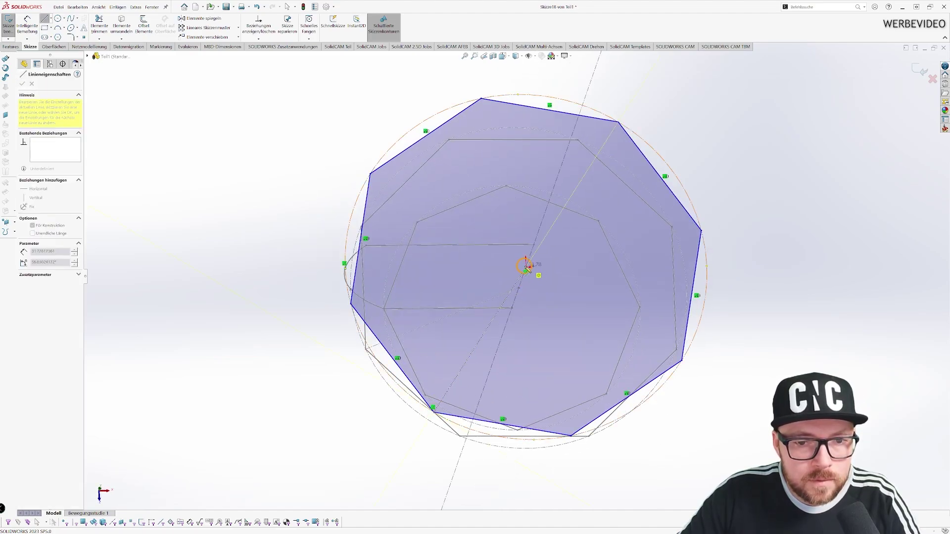
click(526, 271)
key(Escape)
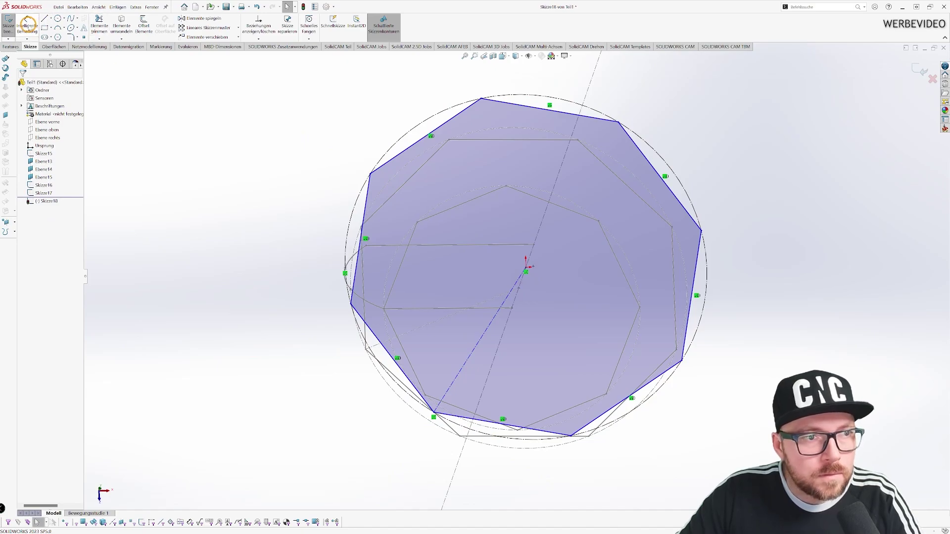
click(425, 328)
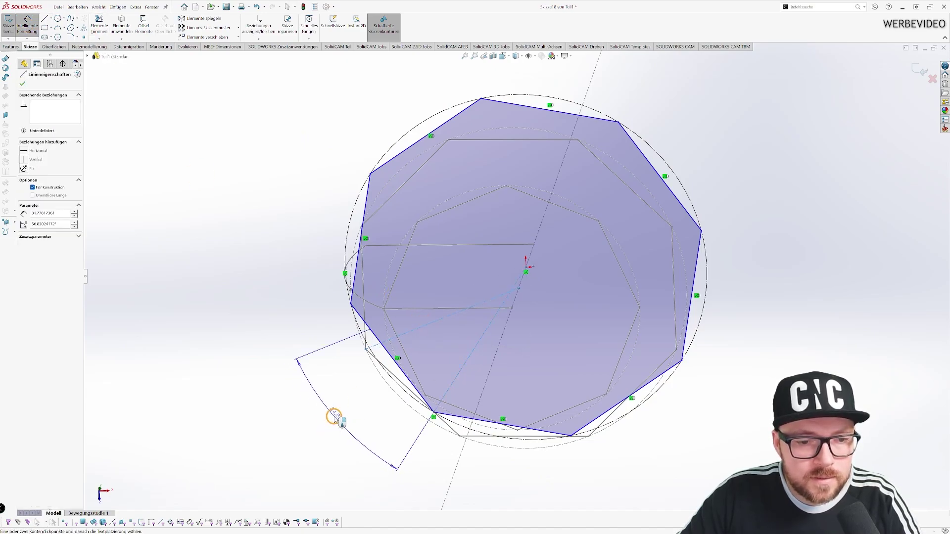
click(423, 439)
text(18)
key(Return)
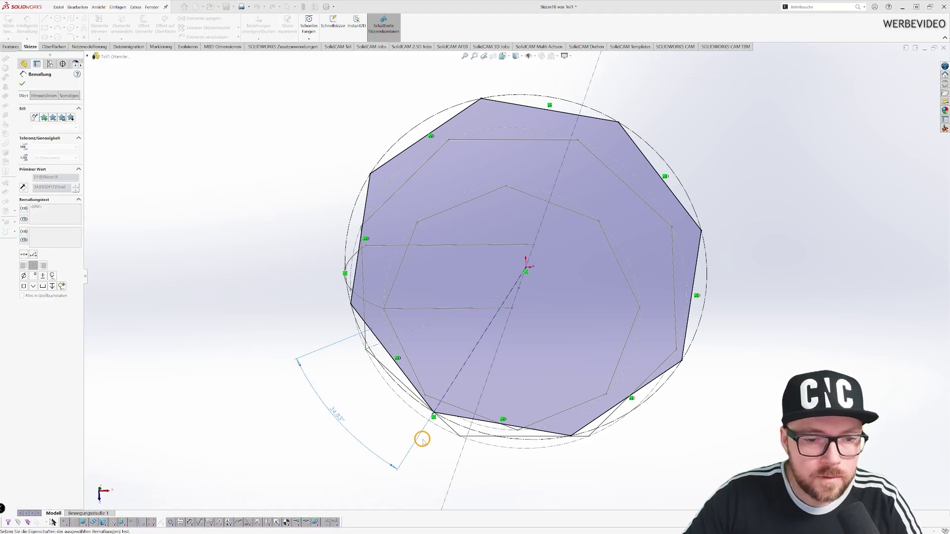
key(ctrl+b)
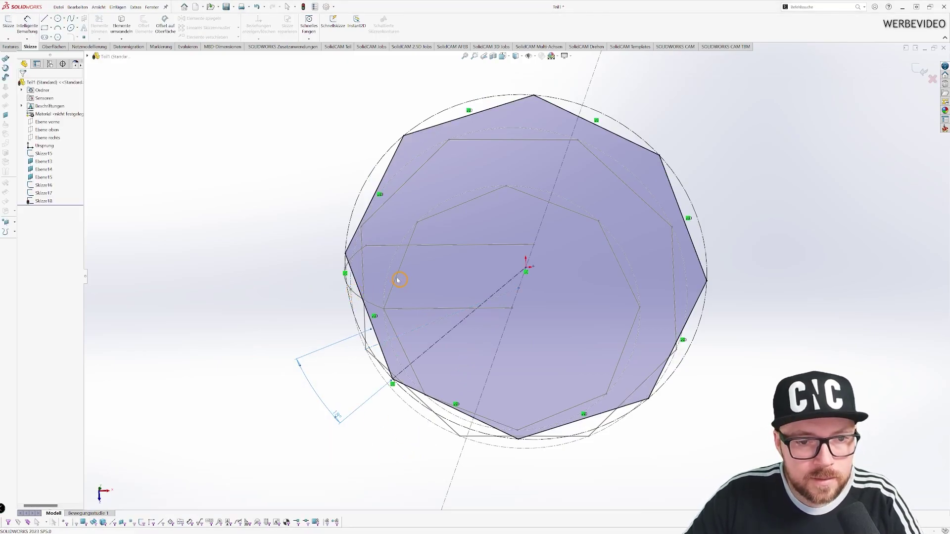
middle_drag(396, 287, 186, 177)
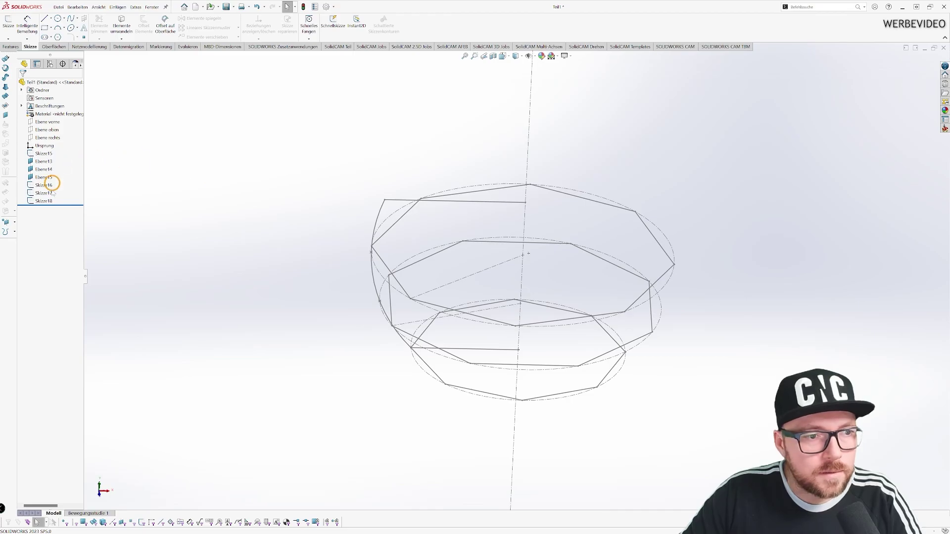
On Ebene13, draw an 8-sided circumscribed polygon centred on the origin
click(43, 161)
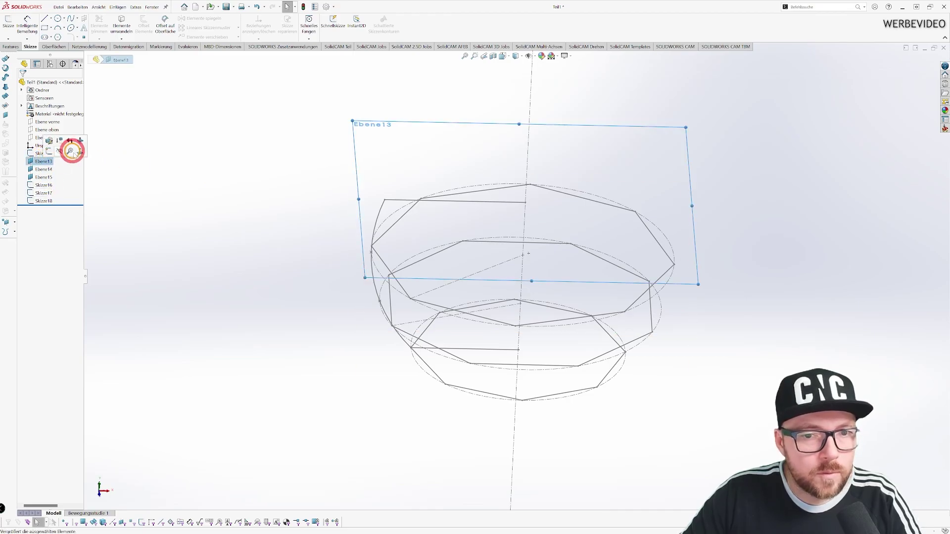
click(57, 37)
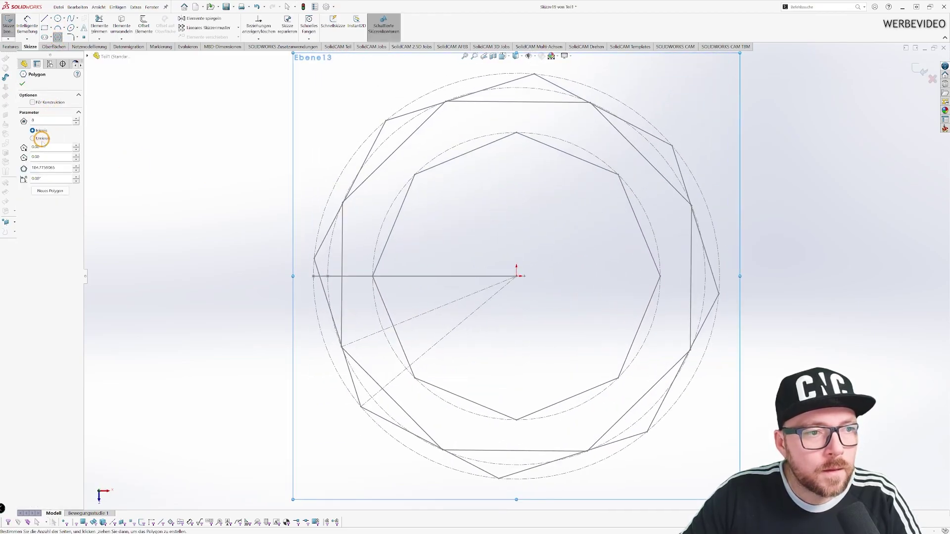
click(33, 138)
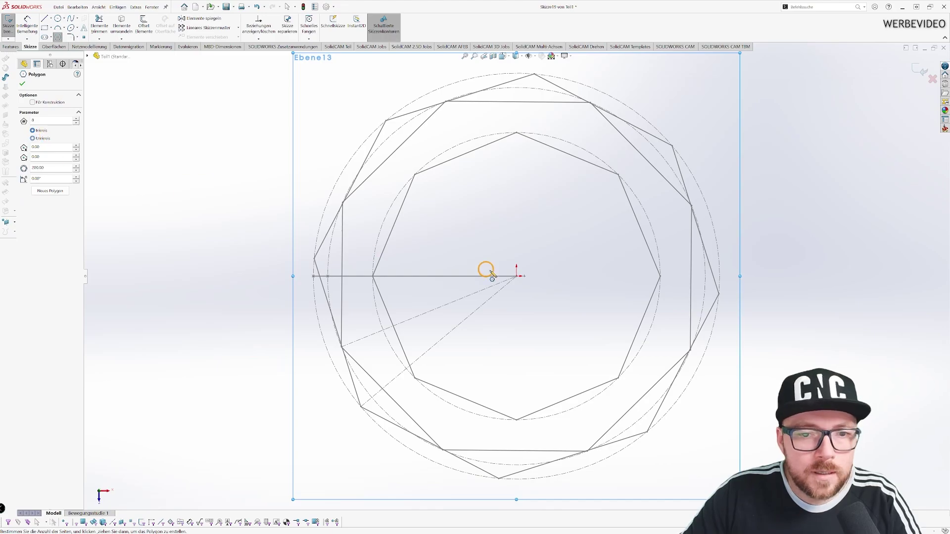
click(516, 276)
click(467, 340)
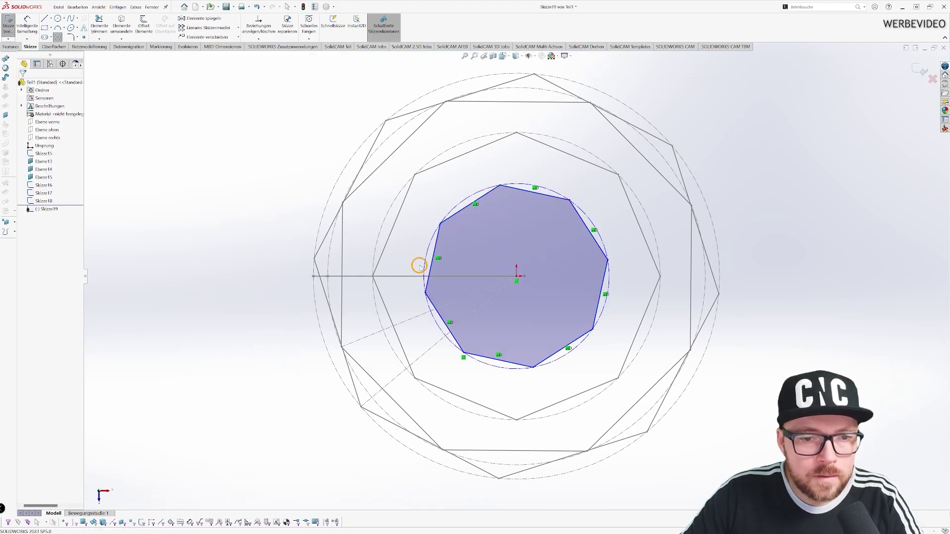
Make the octagon's circumscribed circle pass through the top point of the profile sketch
middle_drag(419, 275, 337, 182)
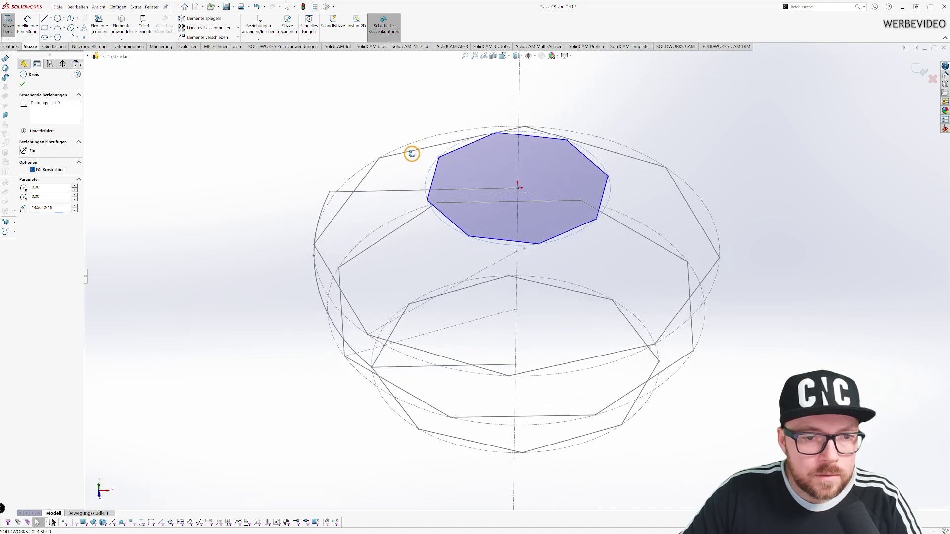
ctrl+click(336, 179)
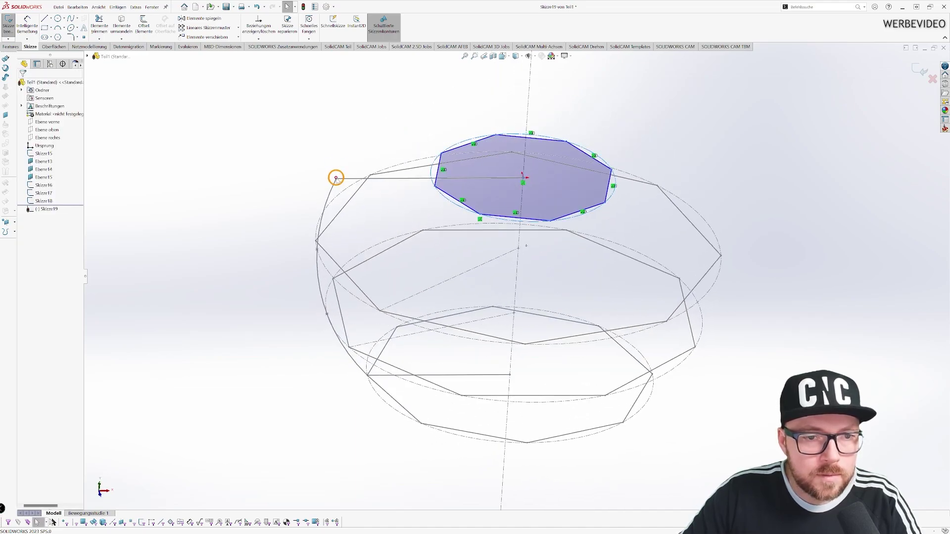
click(24, 191)
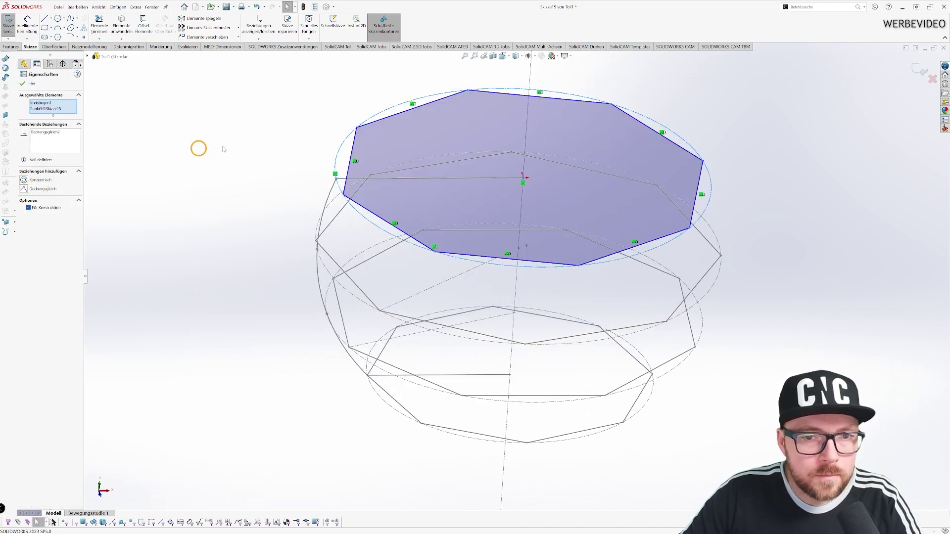
scroll(368, 142, up, 2)
mouse_move(368, 142)
middle_down()
mouse_move(370, 199)
mouse_move(310, 168)
middle_up()
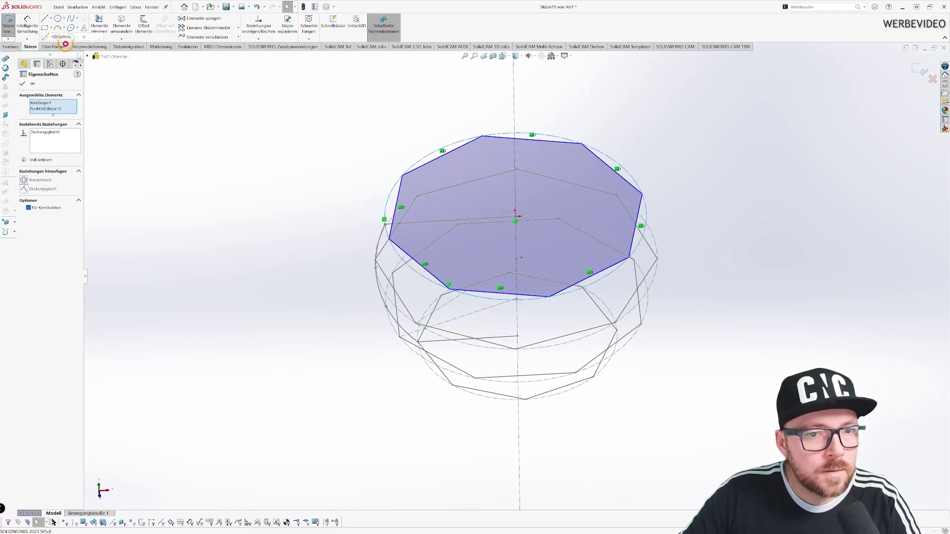
Rotate the octagon 18° using a corner-to-centre construction line angle dimension, then exit the sketch
click(44, 19)
click(449, 288)
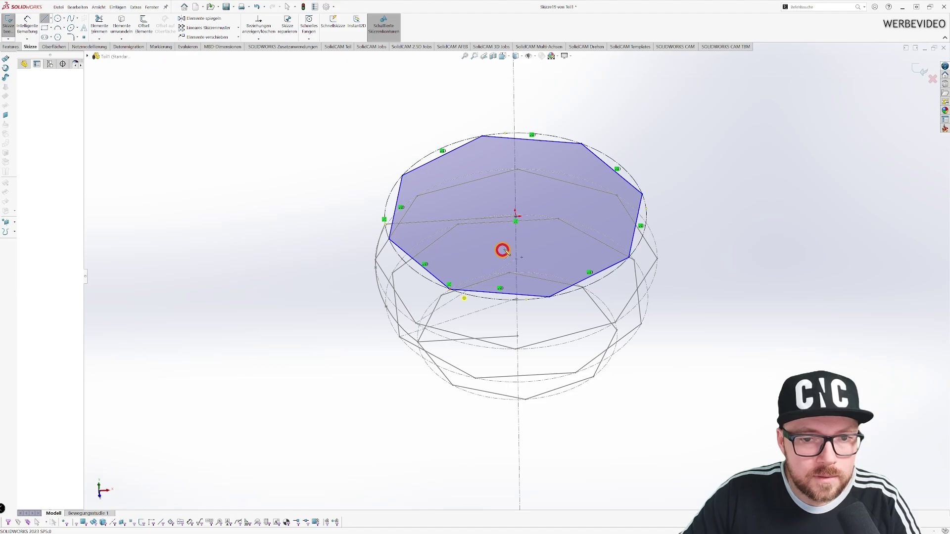
click(518, 216)
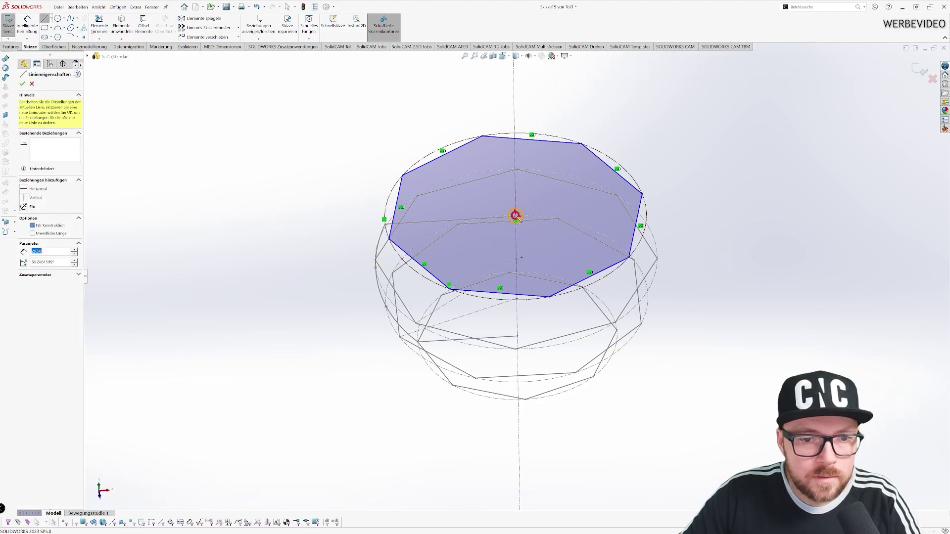
click(27, 25)
middle_drag(466, 279, 475, 327)
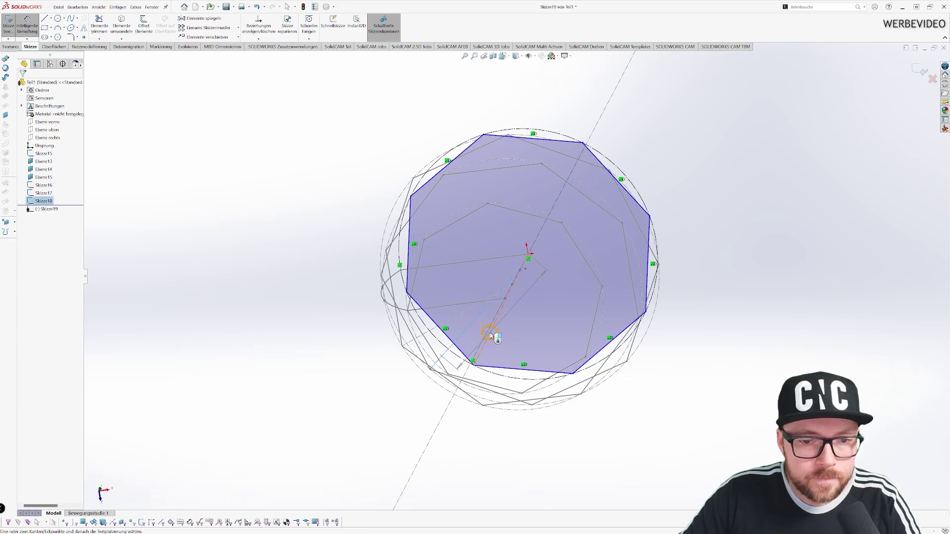
click(489, 333)
click(401, 417)
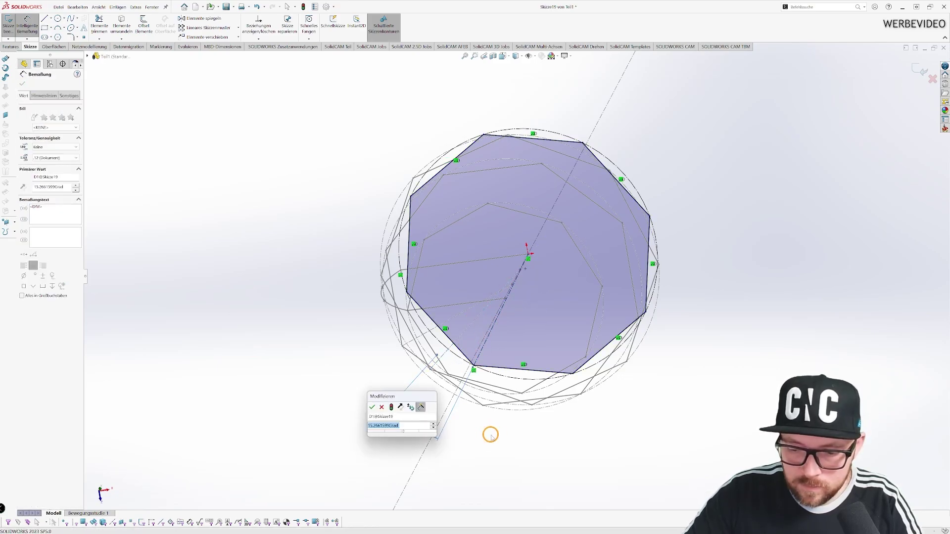
text(18)
key(Return)
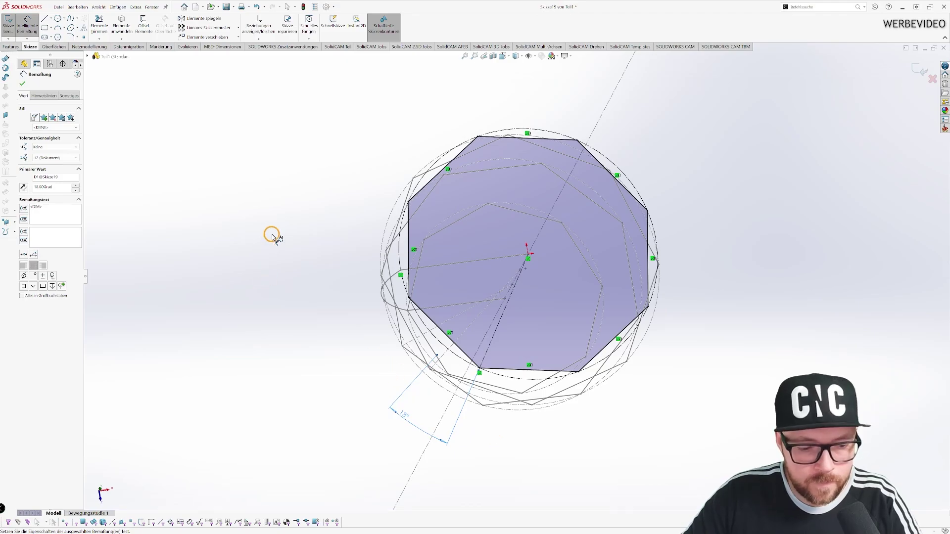
key(ctrl+b)
mouse_move(496, 298)
middle_down()
mouse_move(582, 232)
mouse_move(579, 346)
mouse_move(573, 223)
mouse_move(577, 267)
middle_up()
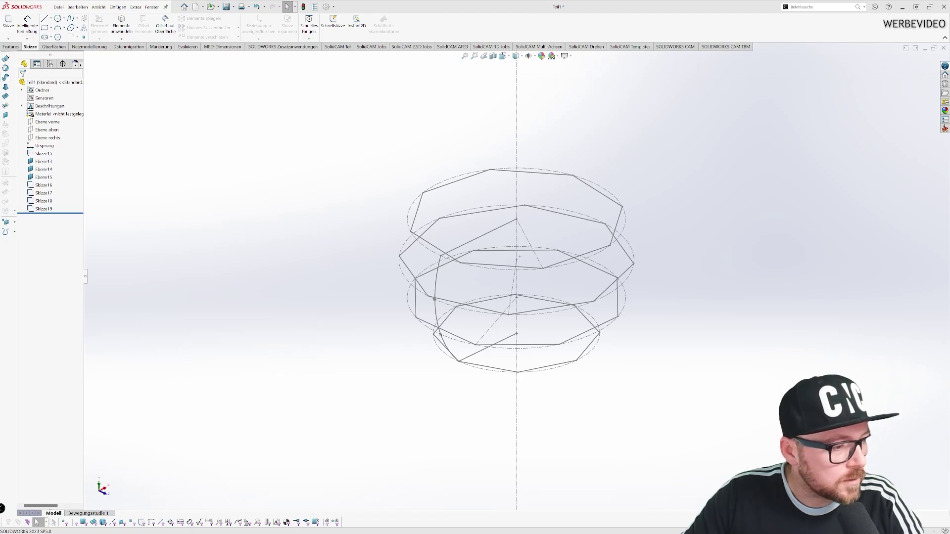
click(457, 320)
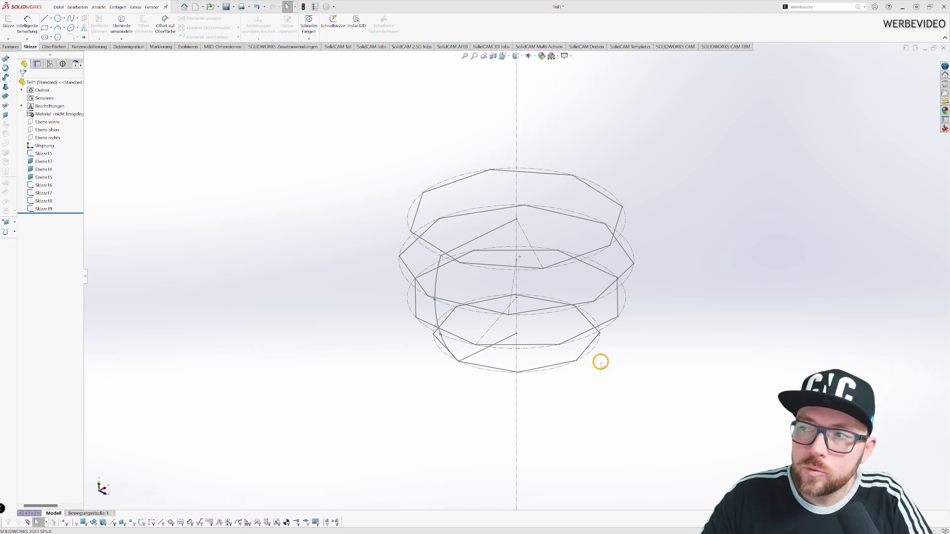
mouse_move(550, 400)
middle_down()
mouse_move(558, 360)
mouse_move(480, 327)
middle_up()
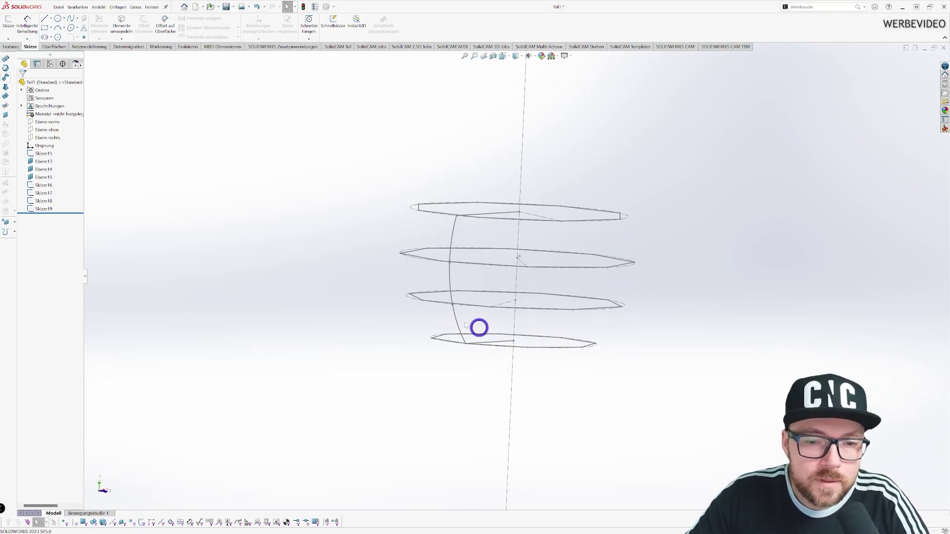
mouse_move(361, 335)
middle_down()
mouse_move(503, 352)
mouse_move(481, 347)
middle_up()
scroll(503, 349, down, 5)
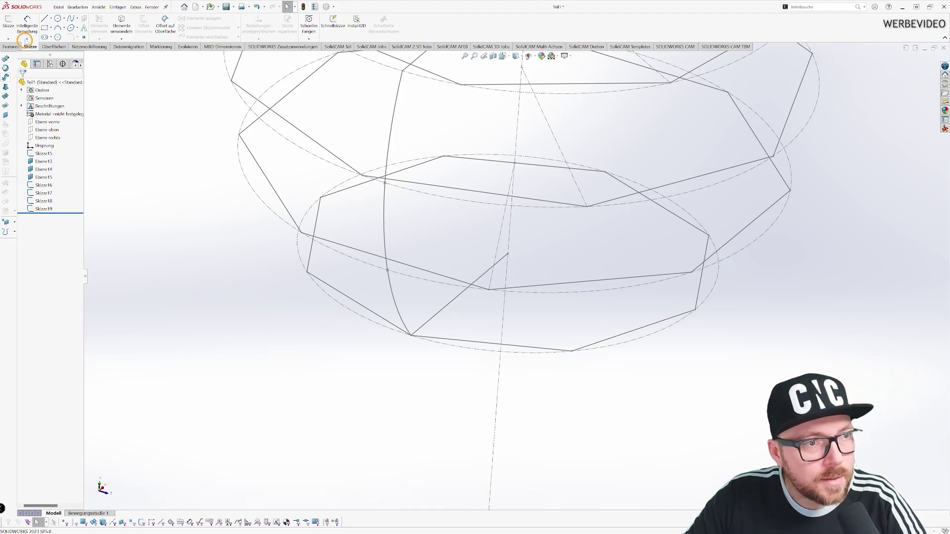
In a new 3D sketch, draw a line from a bottom octagon corner to a corner of the next ring
click(10, 39)
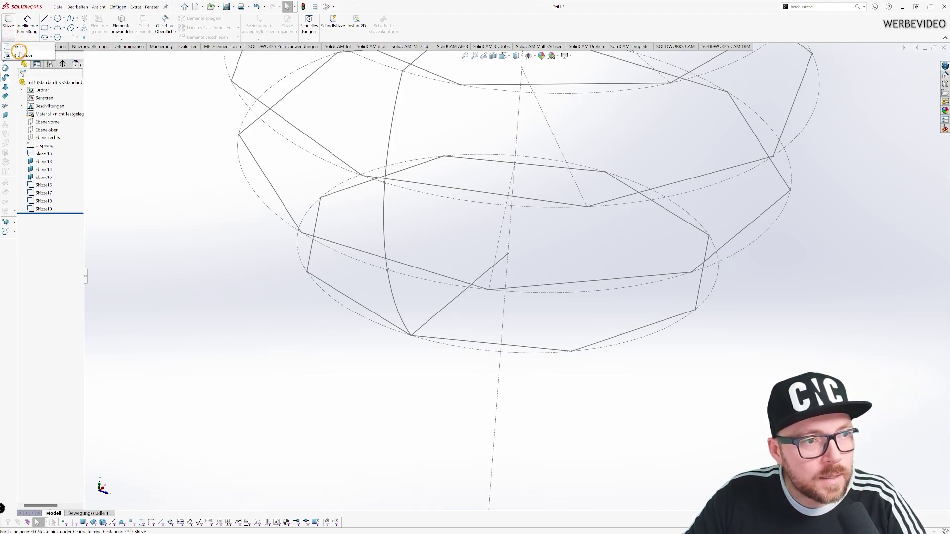
click(24, 55)
click(44, 22)
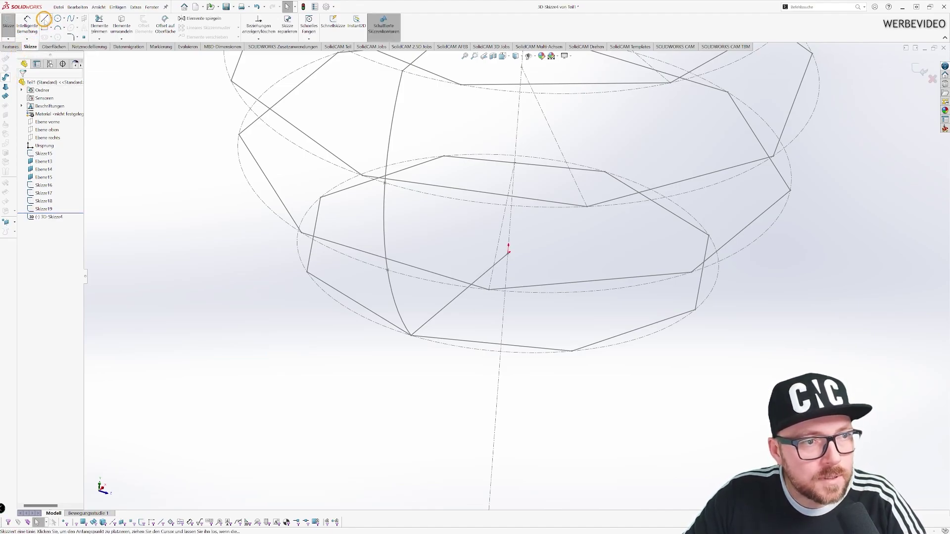
click(411, 335)
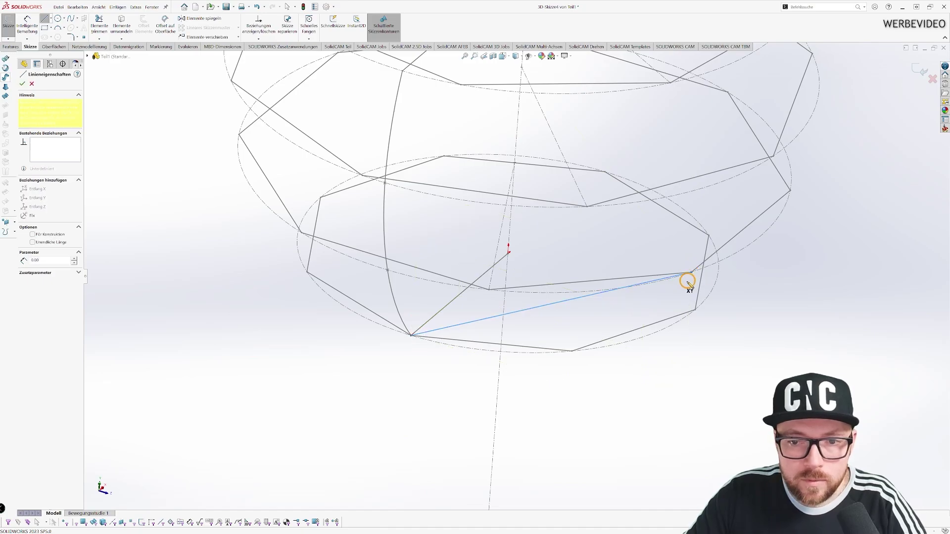
click(692, 272)
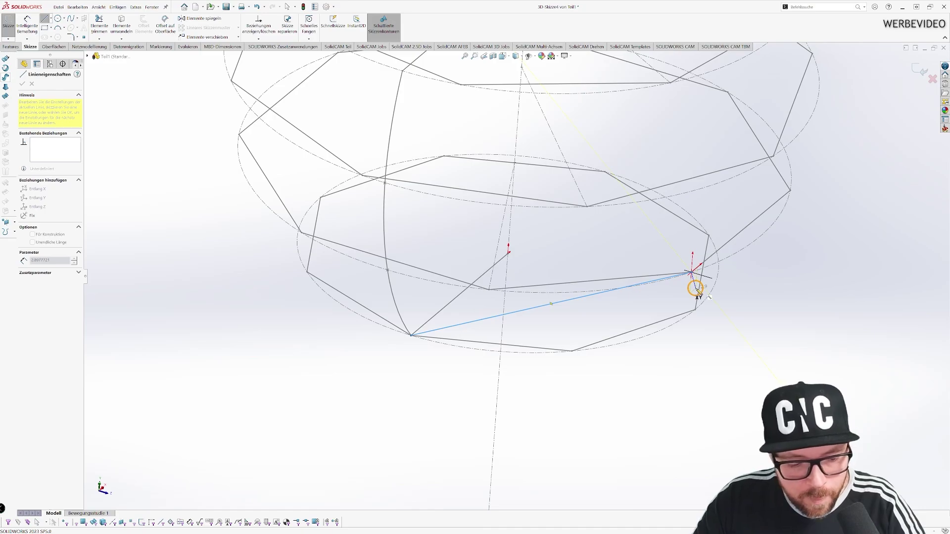
key(Escape)
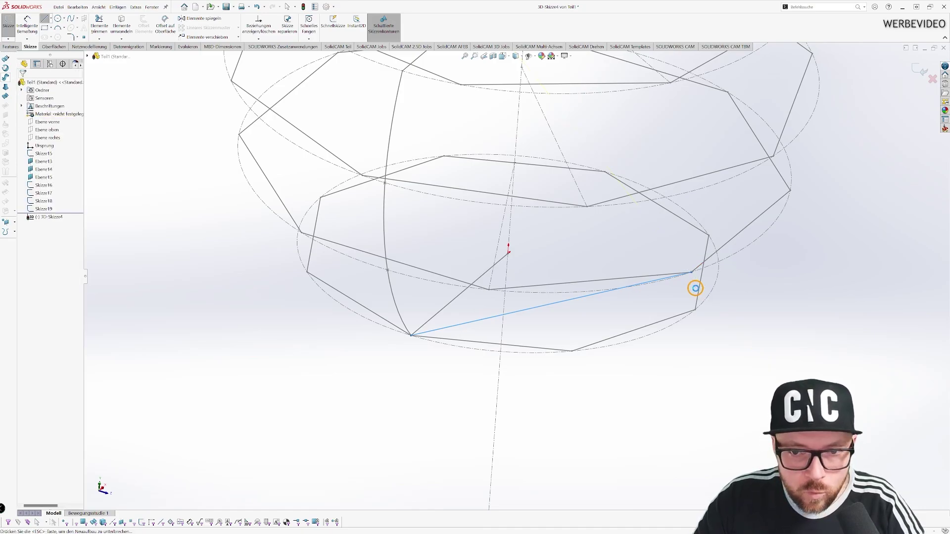
mouse_move(667, 299)
middle_down()
mouse_move(622, 236)
mouse_move(335, 135)
middle_up()
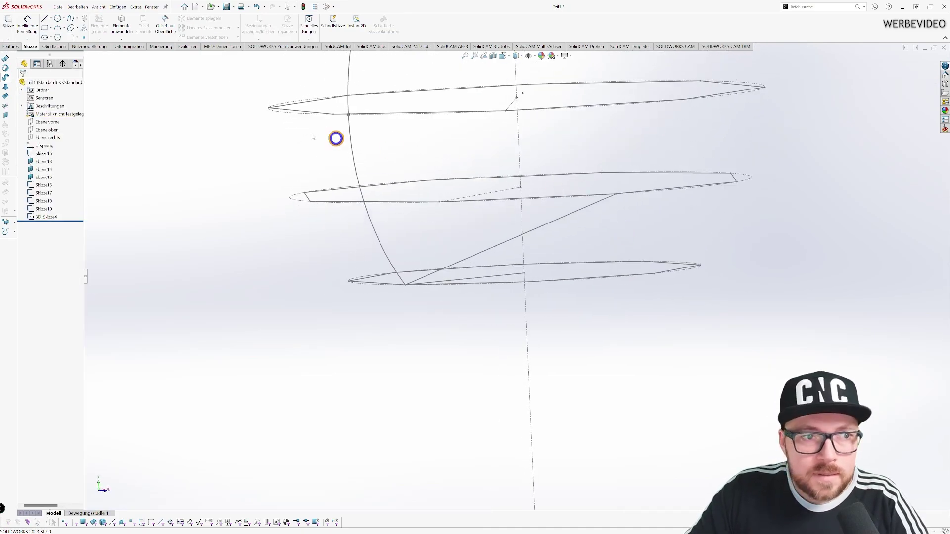
In 3D-Skizze5, draw a line from the previous line's end to the next ring's corner
click(8, 39)
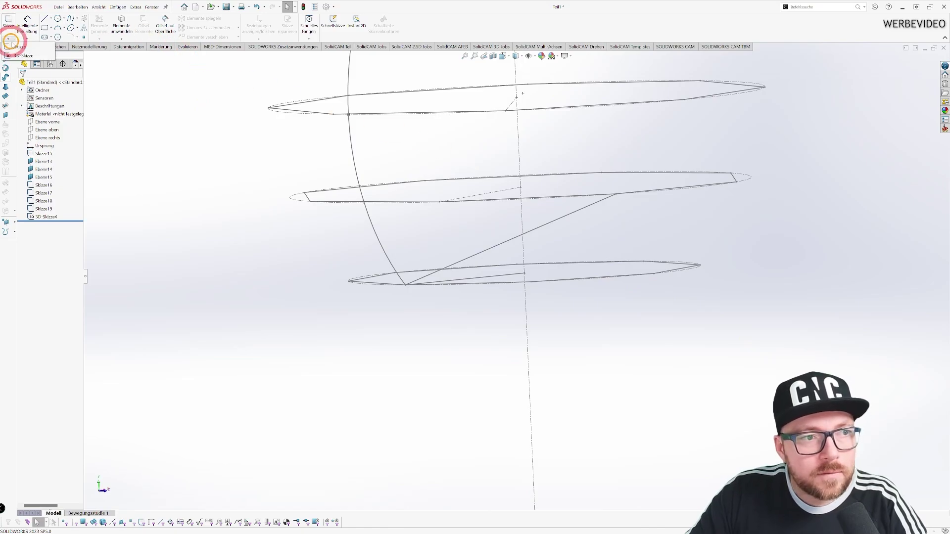
click(17, 56)
click(44, 18)
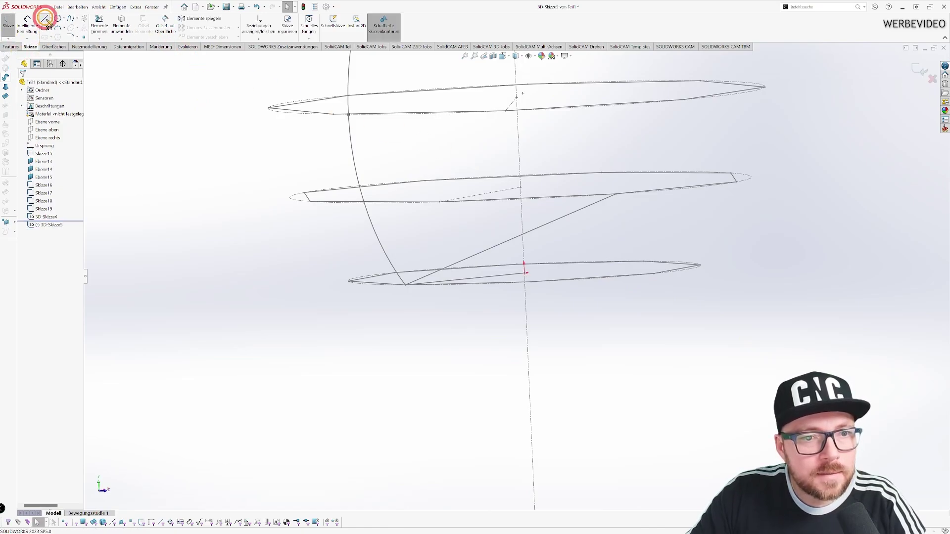
mouse_move(604, 187)
middle_down()
mouse_move(530, 187)
mouse_move(518, 250)
middle_up()
scroll(515, 257, down, 2)
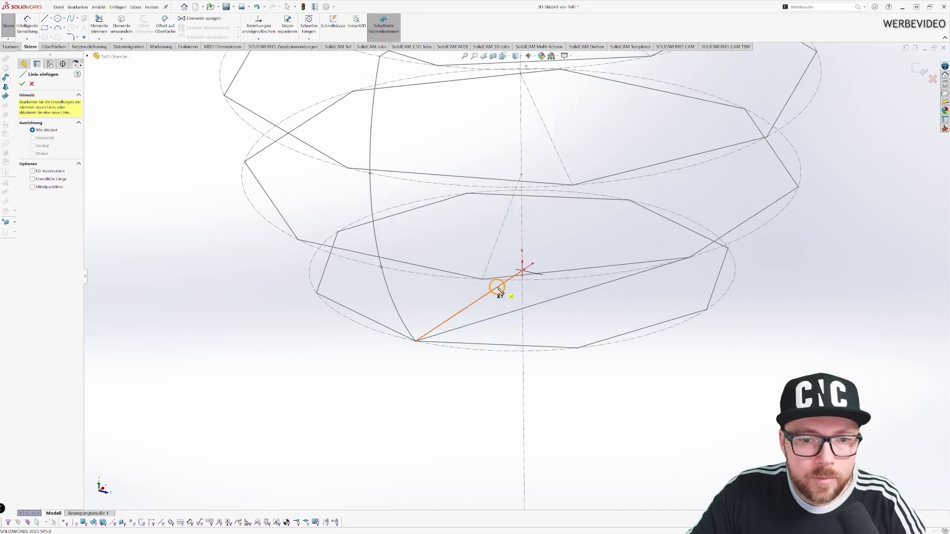
scroll(494, 282, down, 2)
click(479, 275)
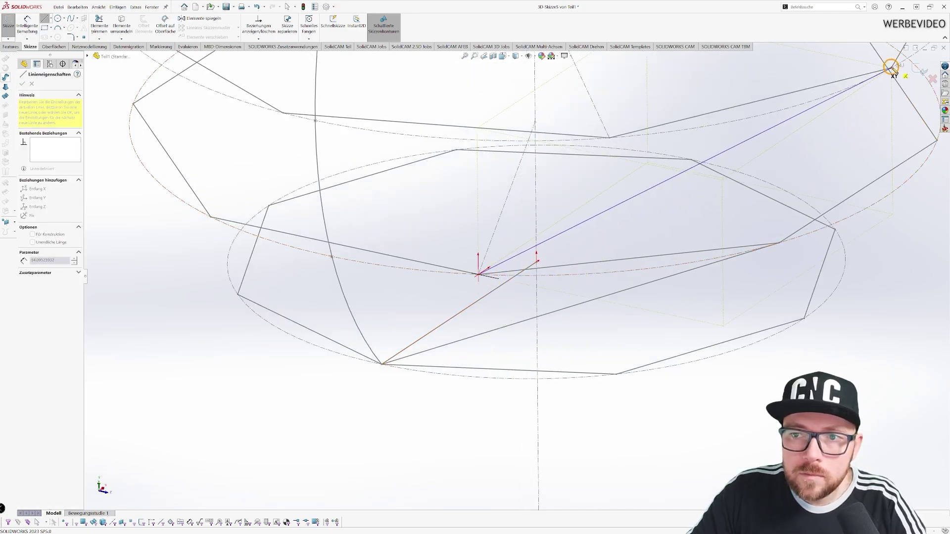
click(890, 67)
key(ctrl+b)
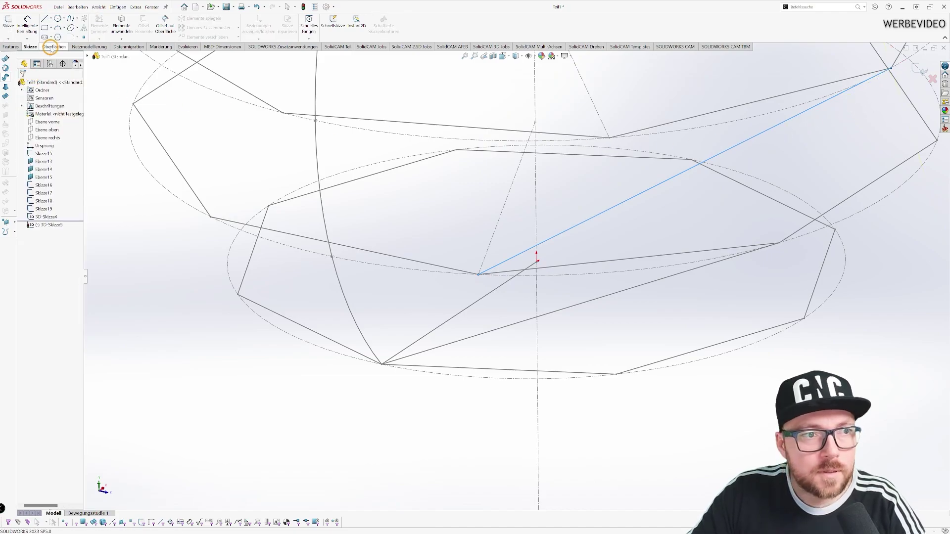
In 3D-Skizze6, draw a line from the previous line's end to a corner of the top ring
click(8, 34)
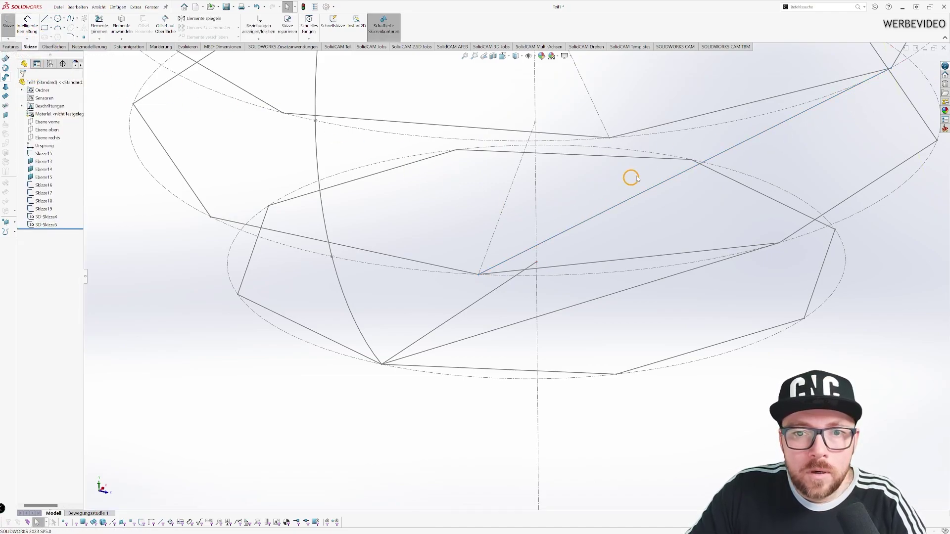
click(45, 18)
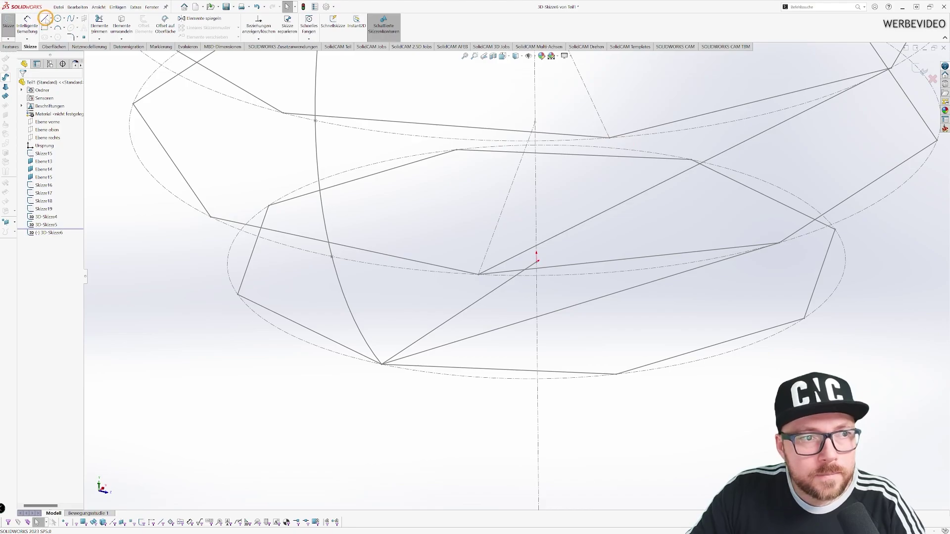
click(609, 138)
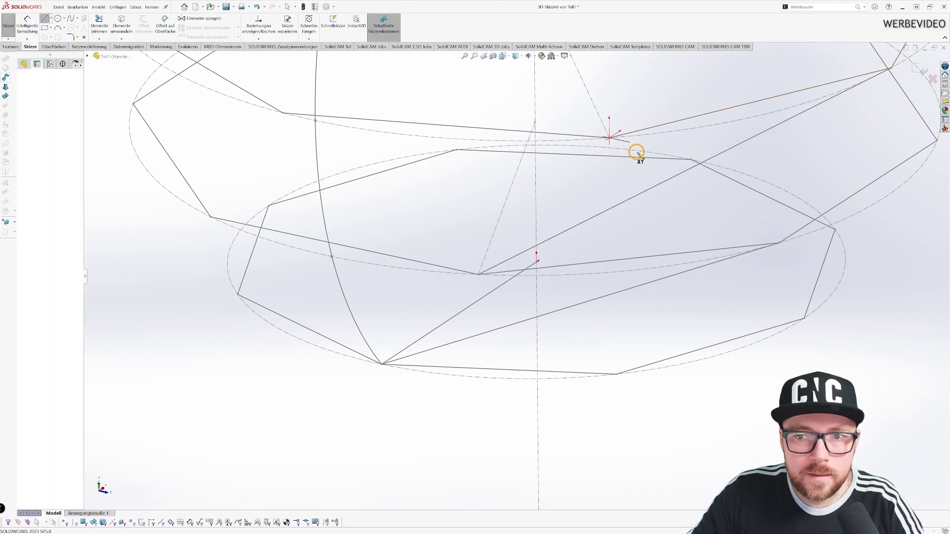
mouse_move(632, 153)
middle_down()
mouse_move(641, 155)
mouse_move(614, 124)
mouse_move(638, 104)
middle_up()
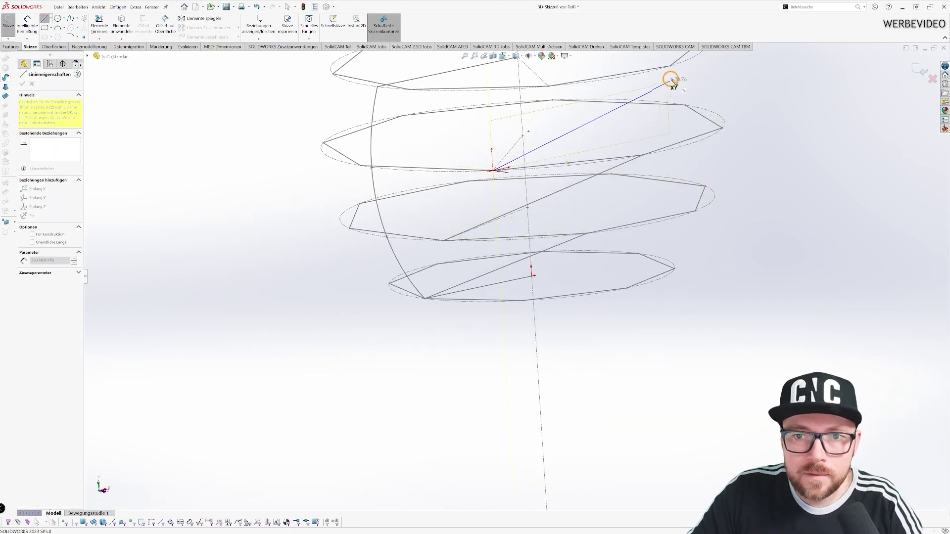
click(671, 64)
key(Escape)
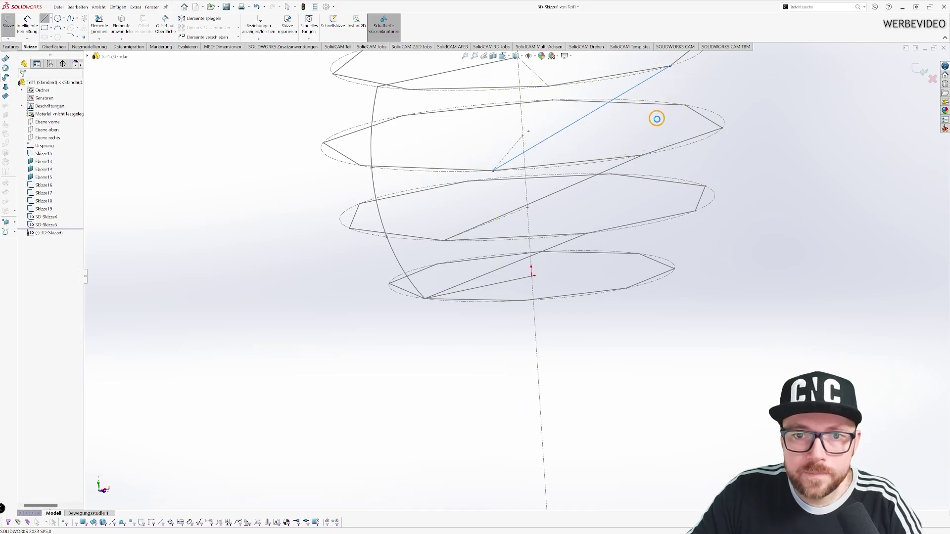
scroll(572, 156, up, 3)
middle_drag(555, 152, 565, 212)
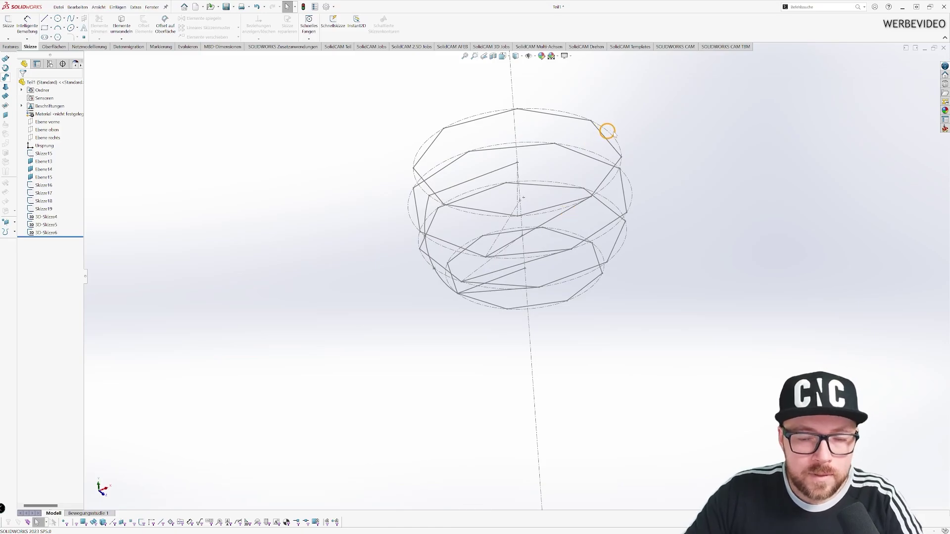
mouse_move(609, 131)
middle_down()
mouse_move(613, 284)
mouse_move(626, 218)
mouse_move(655, 197)
mouse_move(668, 261)
middle_up()
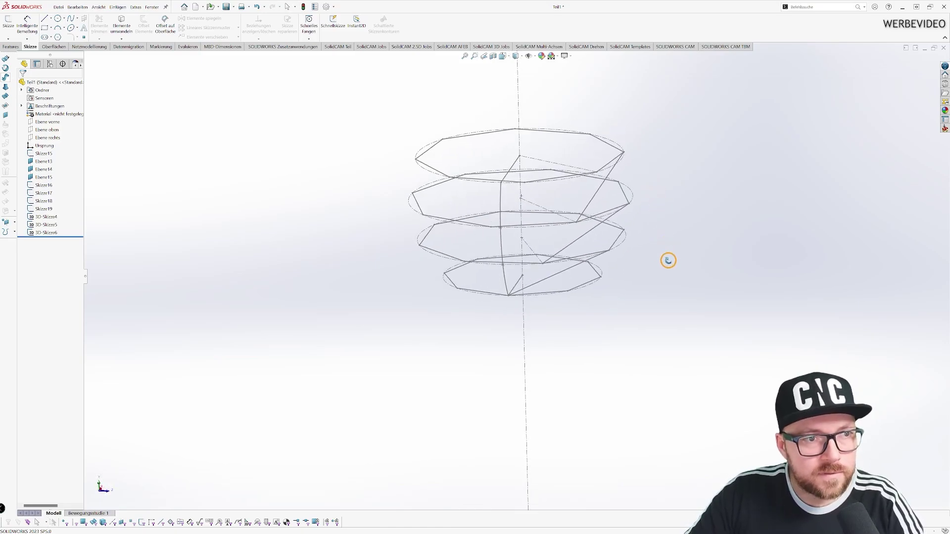
Start a lofted surface from the surface tools and reset its profile list
click(63, 48)
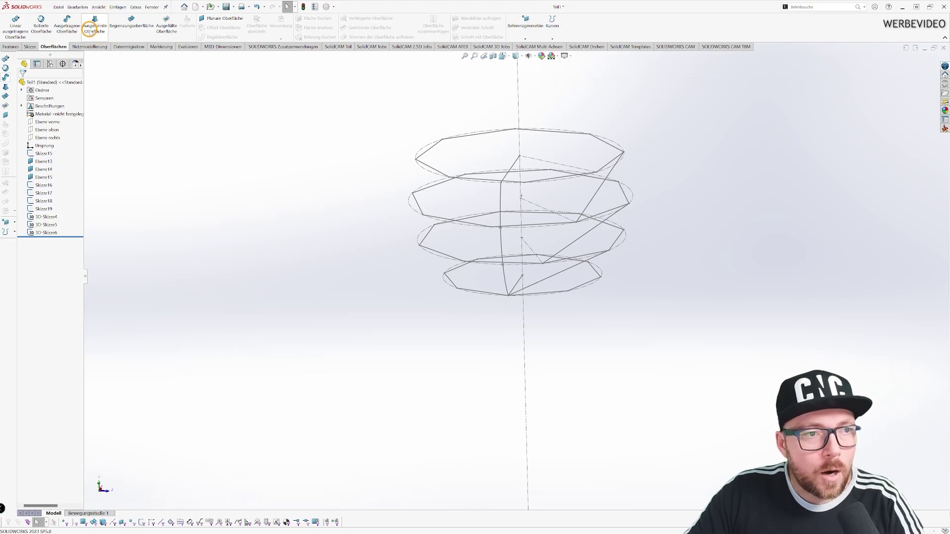
click(98, 30)
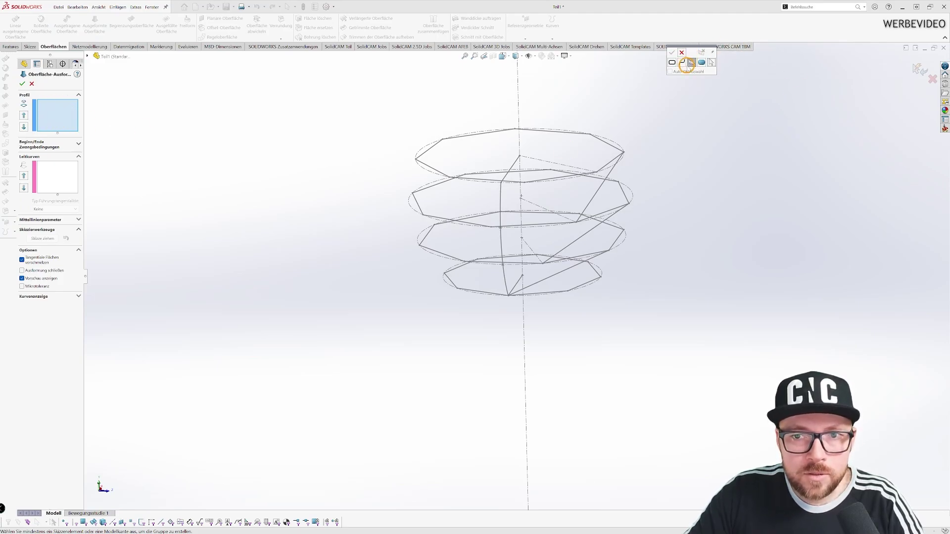
right_click(65, 122)
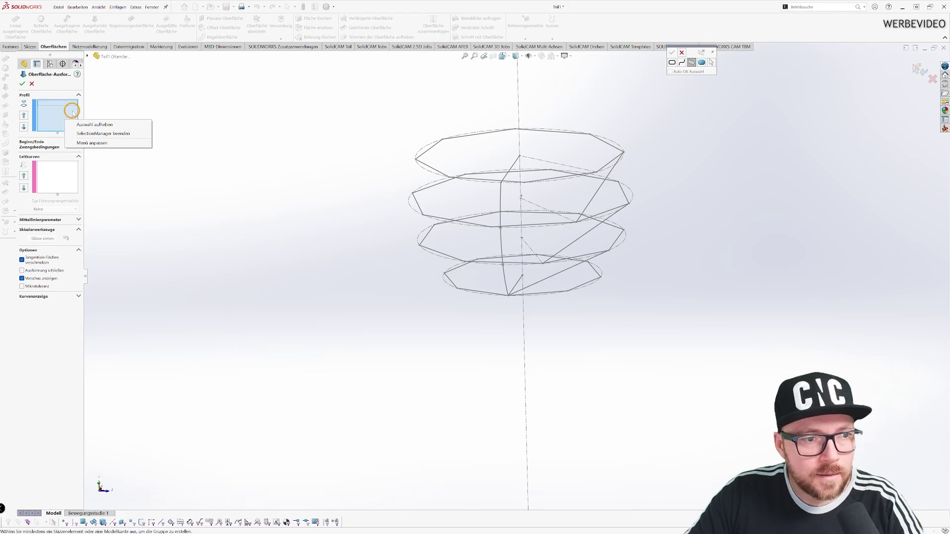
click(123, 104)
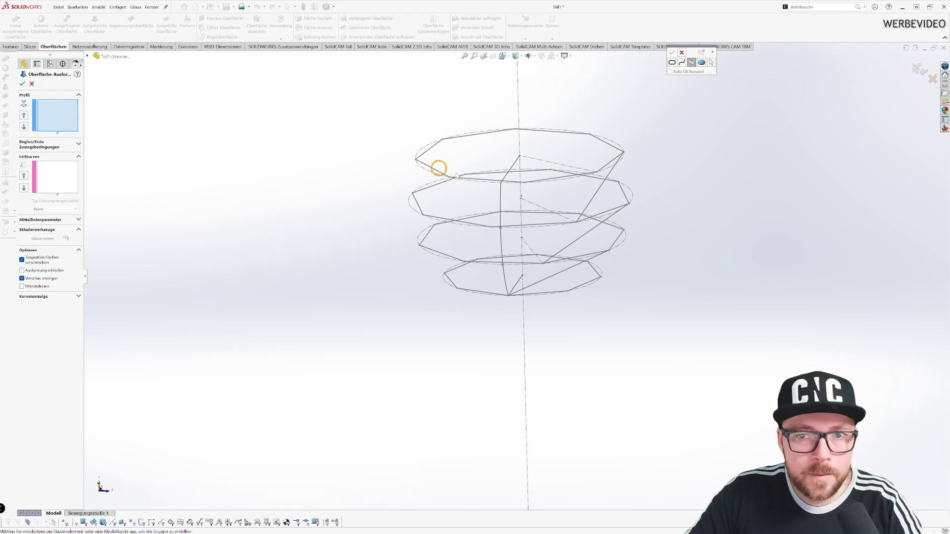
scroll(522, 267, down, 2)
scroll(530, 303, down, 2)
scroll(506, 299, down, 2)
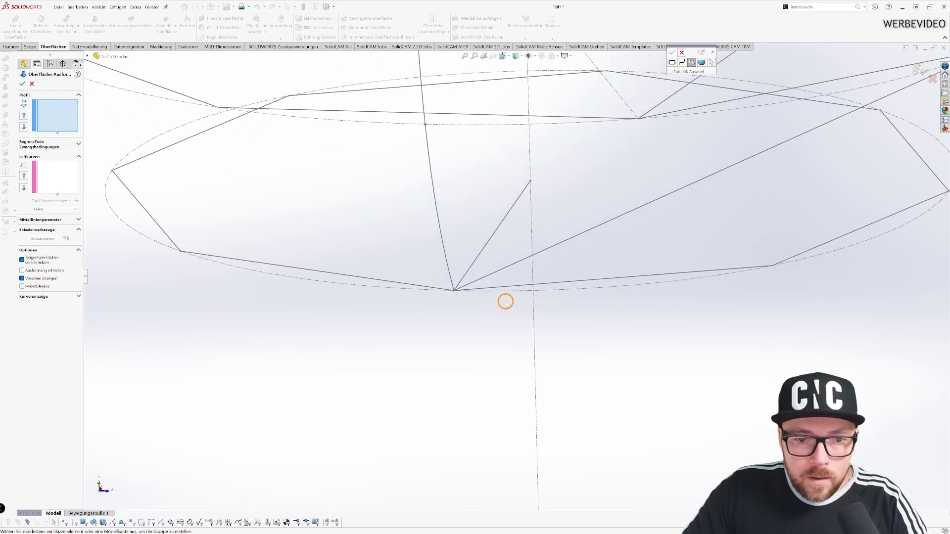
scroll(504, 299, down, 2)
scroll(470, 294, down, 1)
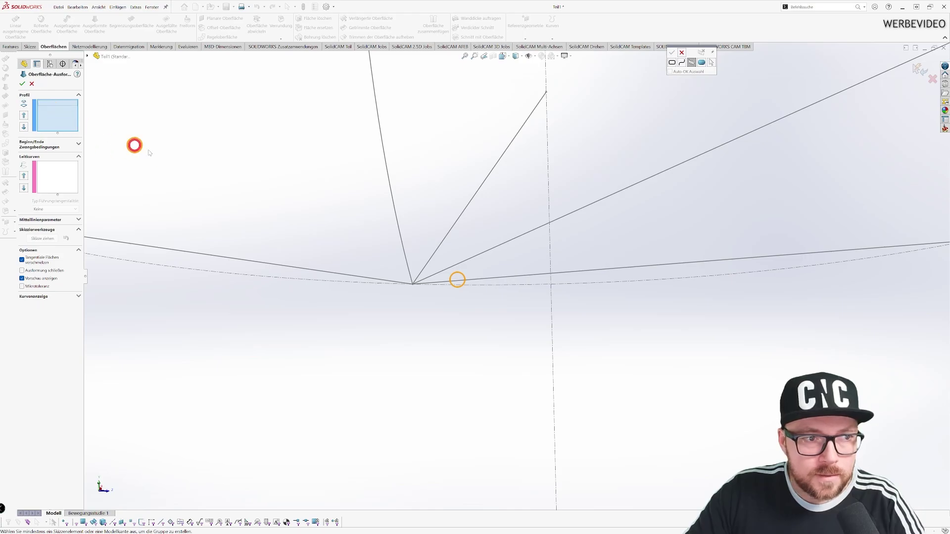
Loft the surface between the bottom edge line and the diagonal line, and accept it
click(474, 281)
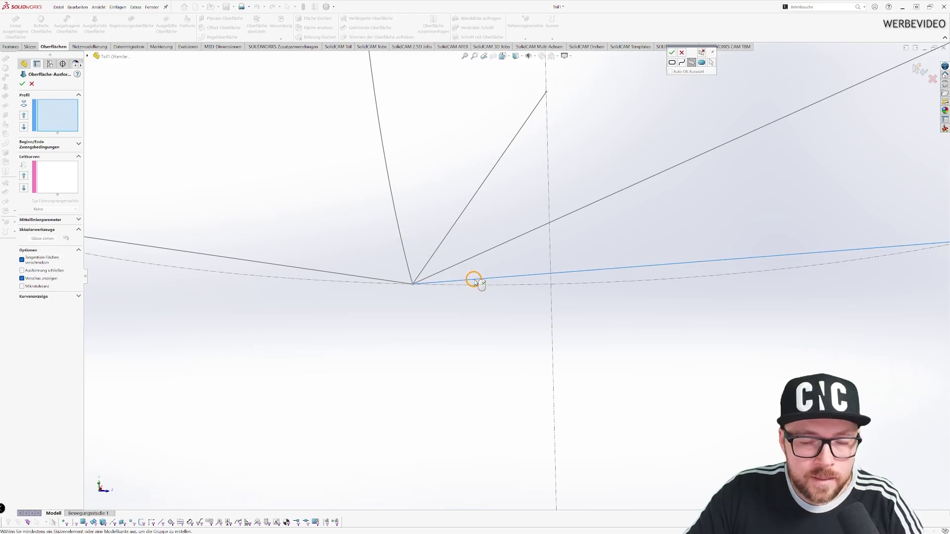
right_click(474, 281)
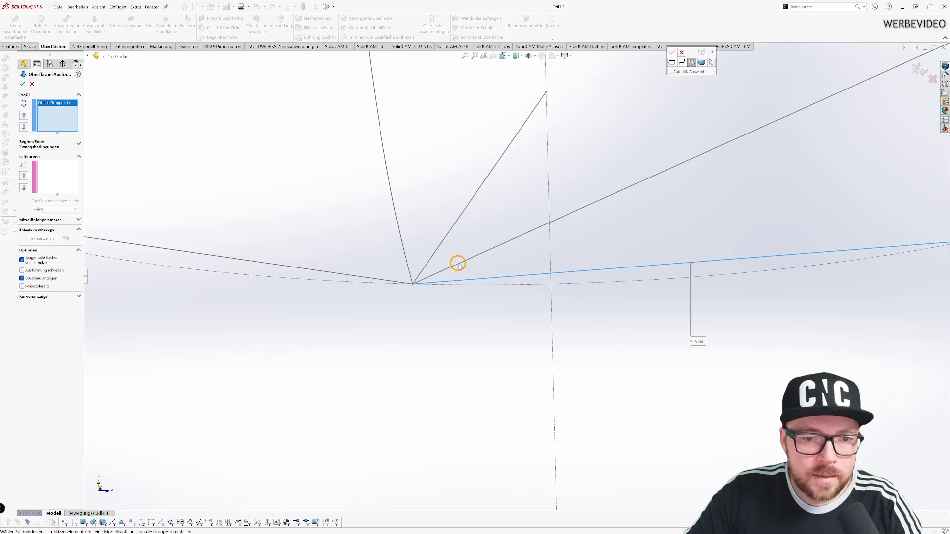
click(459, 265)
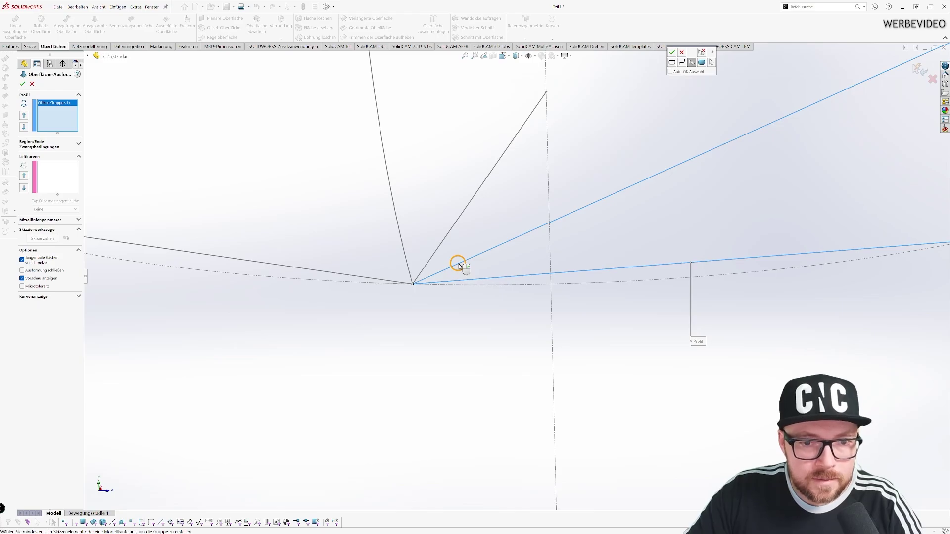
click(459, 266)
mouse_move(459, 267)
middle_down()
mouse_move(564, 225)
mouse_move(555, 252)
middle_up()
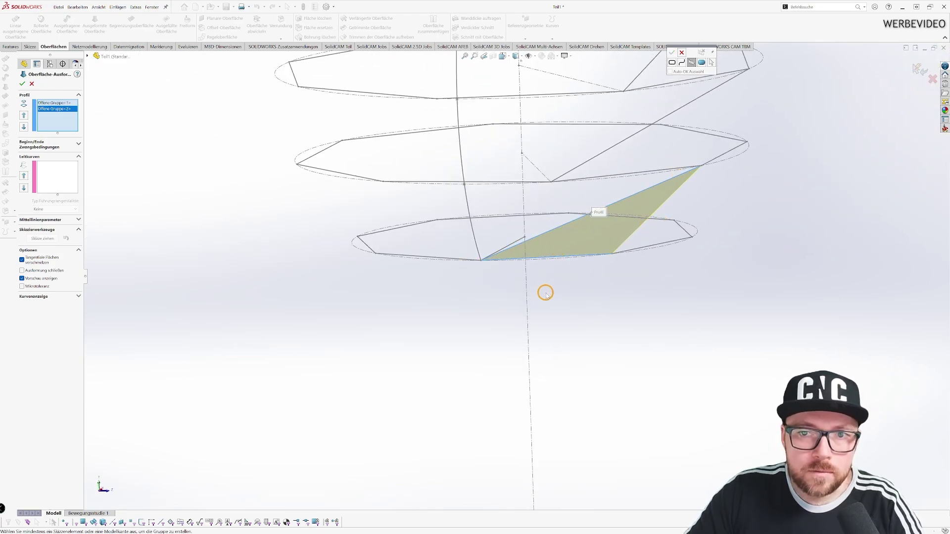
click(22, 84)
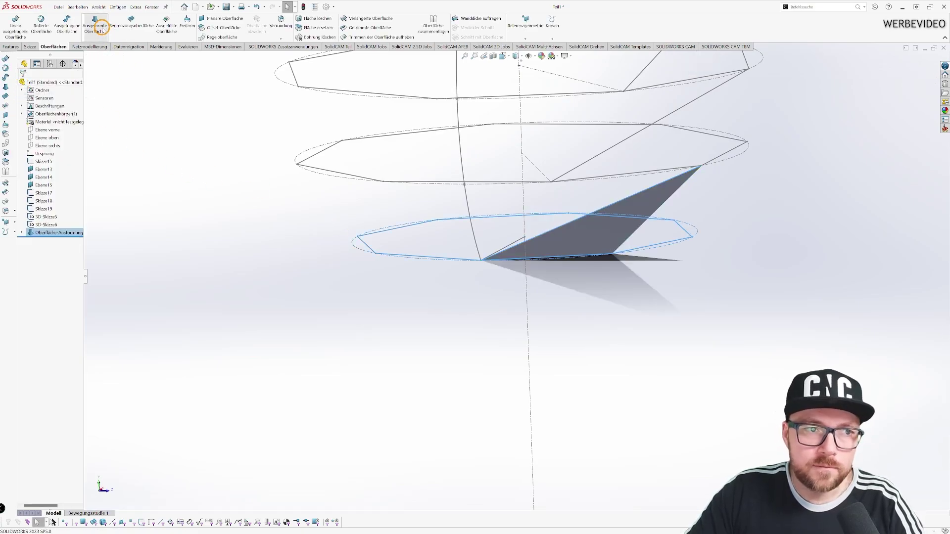
Loft a second facet surface from the first facet's upper edge to the adjacent sketch line
click(102, 27)
click(59, 107)
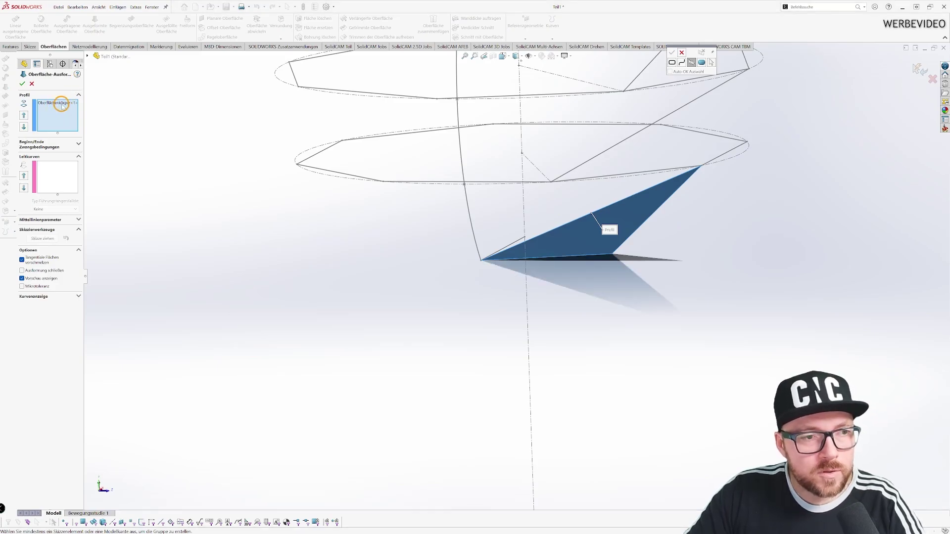
right_click(68, 101)
click(94, 106)
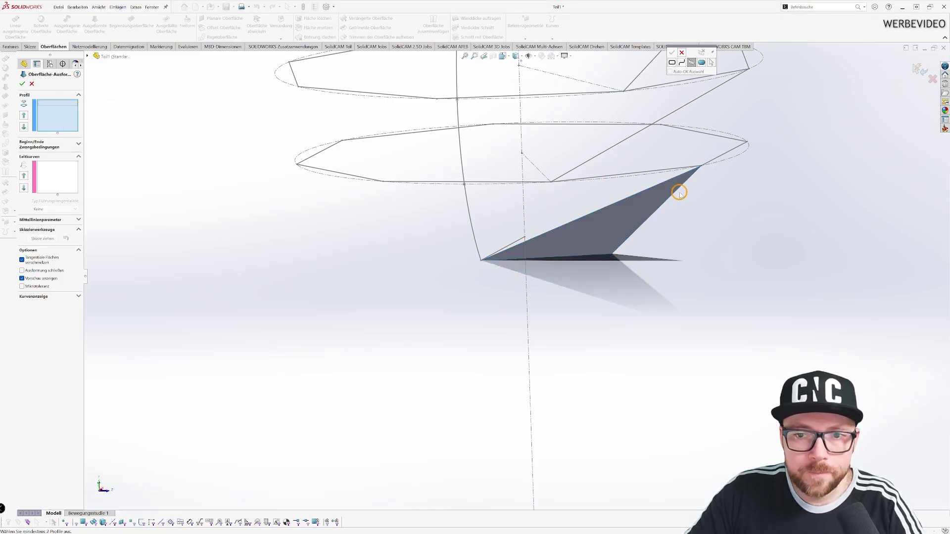
scroll(679, 193, down, 2)
scroll(638, 183, down, 3)
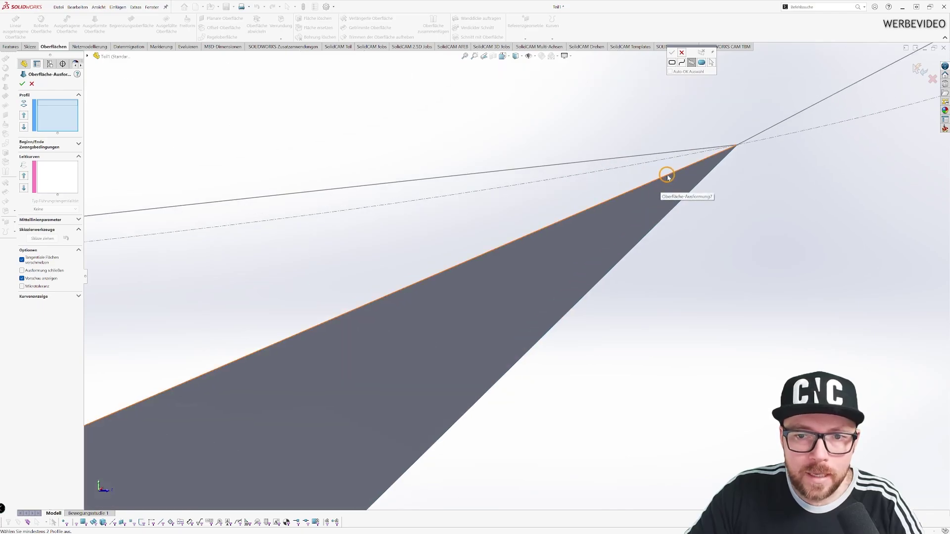
click(666, 176)
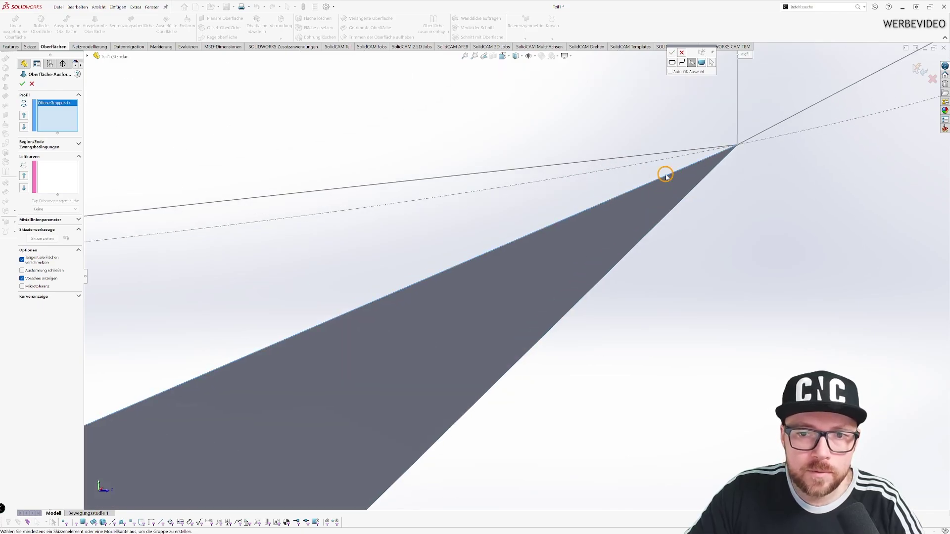
click(698, 149)
right_click(698, 149)
scroll(582, 187, up, 3)
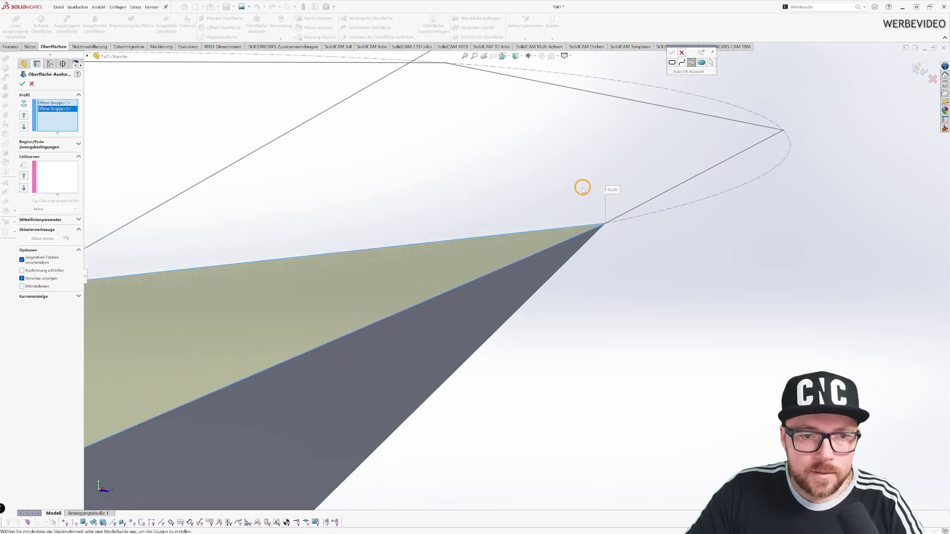
scroll(554, 254, up, 3)
click(21, 84)
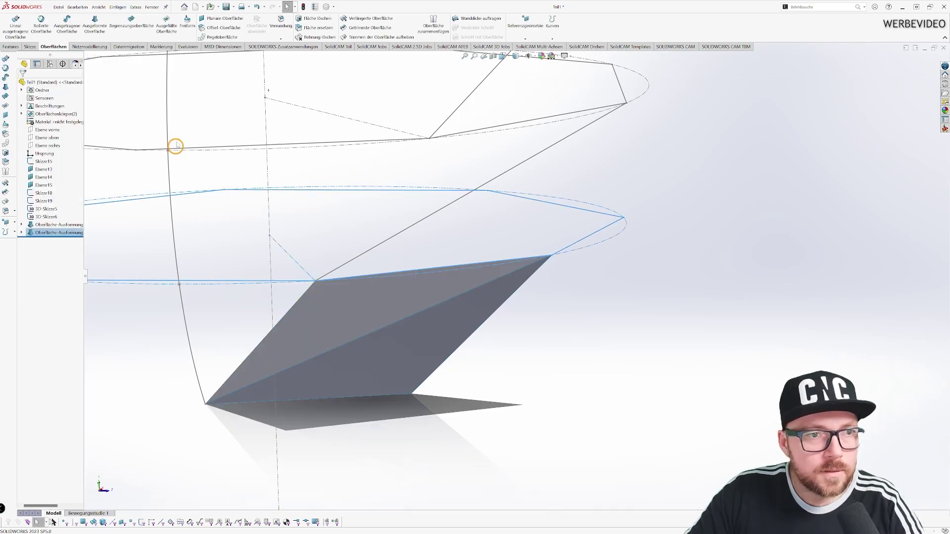
Loft a third facet surface from the new facet's edge to the next sketch line
click(94, 24)
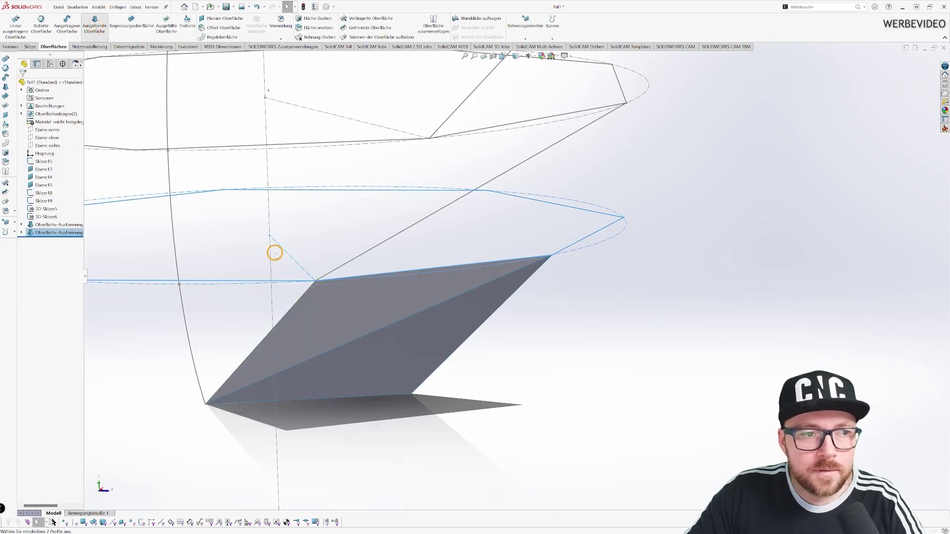
right_click(50, 117)
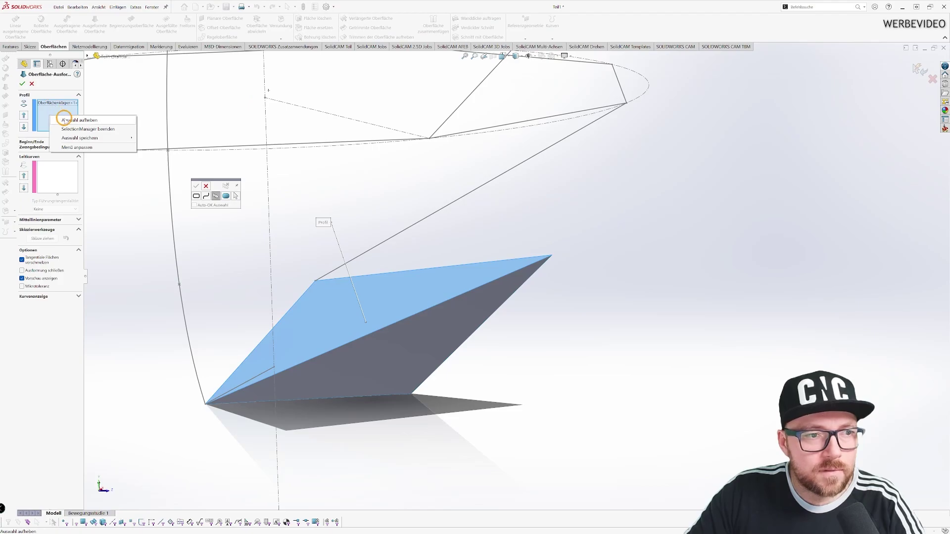
click(64, 120)
scroll(314, 282, down, 3)
scroll(377, 284, down, 3)
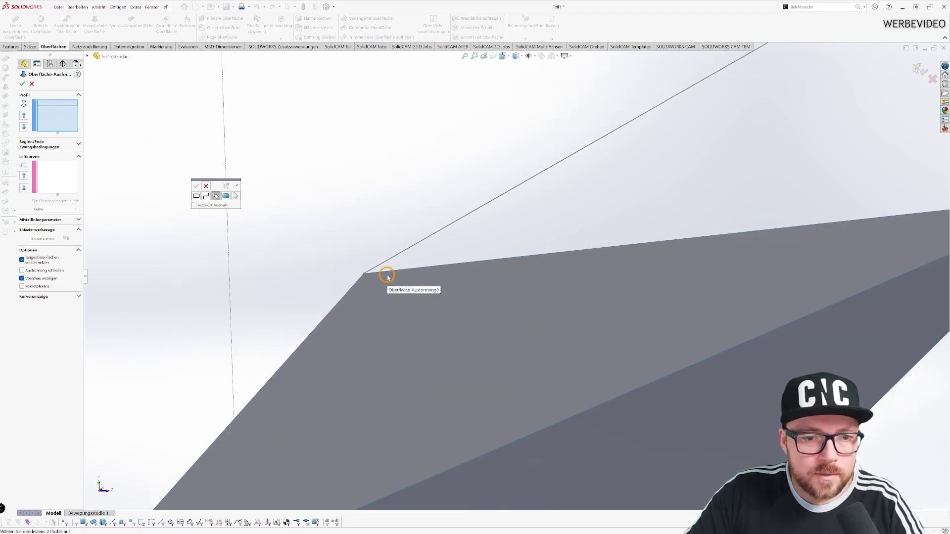
click(388, 270)
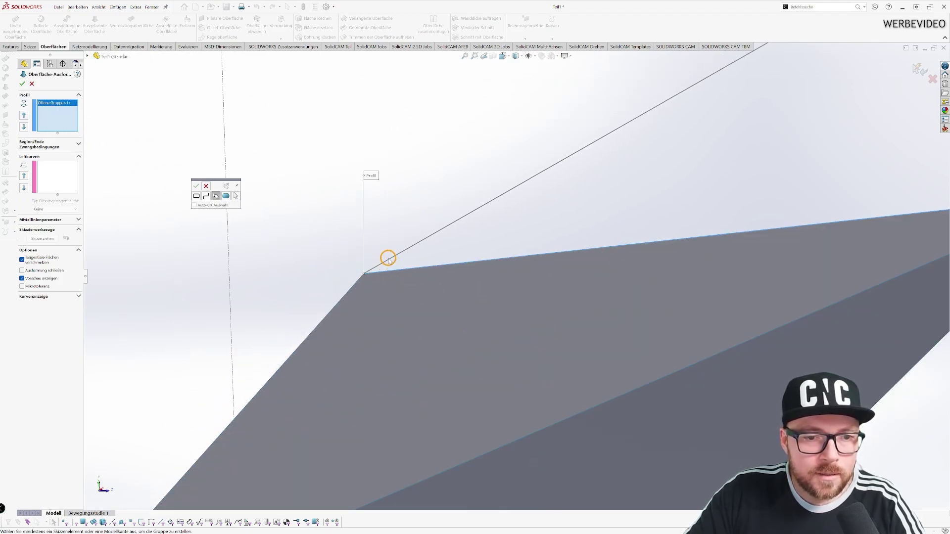
click(389, 259)
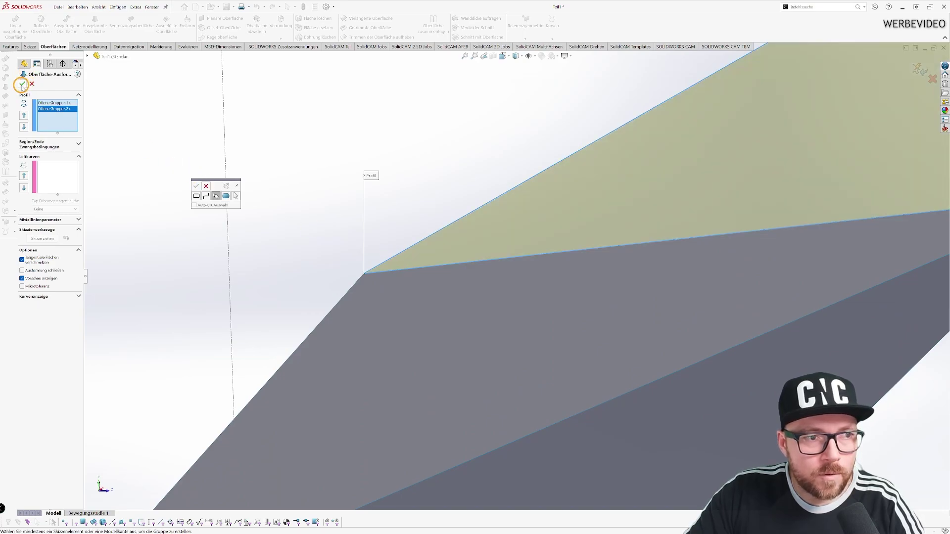
click(21, 85)
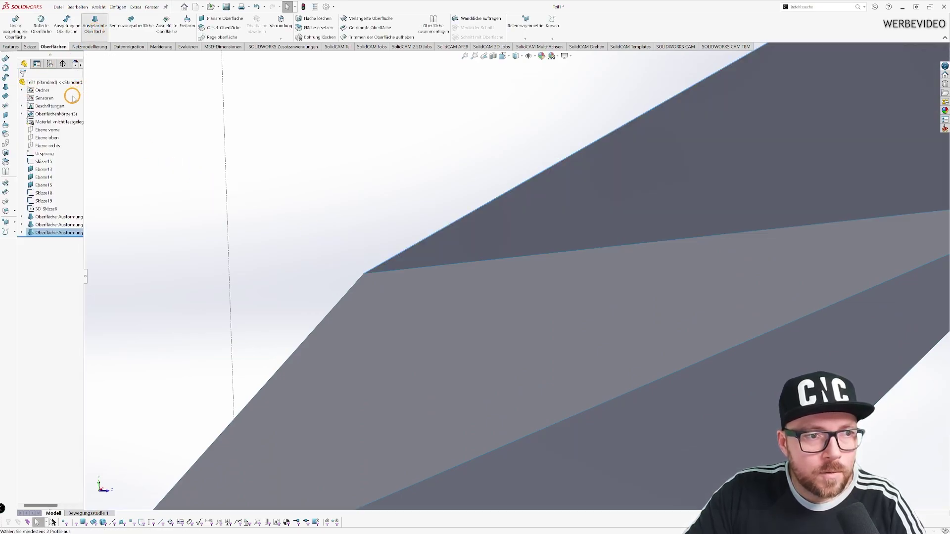
Loft the fourth triangular surface facet between two adjacent facet edges
key(Return)
right_click(74, 114)
click(331, 148)
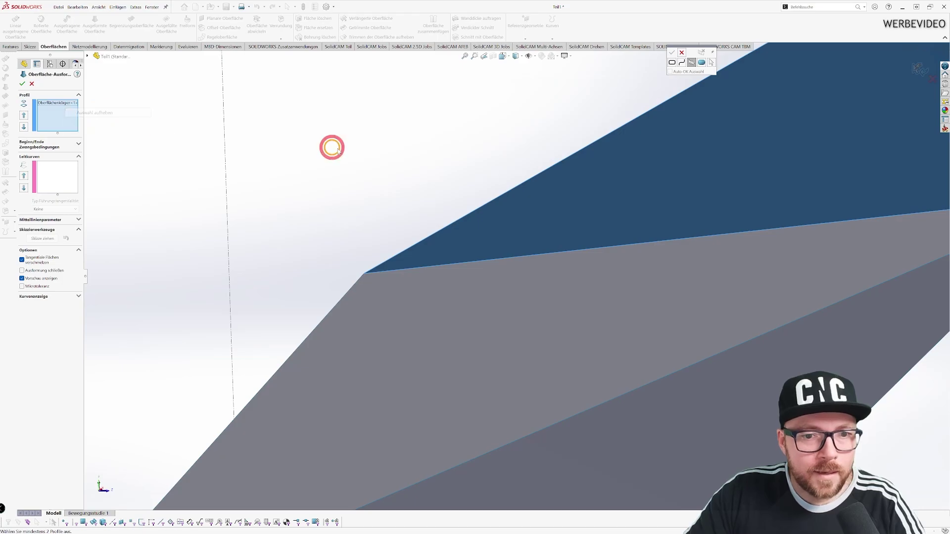
scroll(632, 147, up, 3)
scroll(642, 164, up, 2)
middle_drag(642, 163, 702, 231)
scroll(650, 211, down, 5)
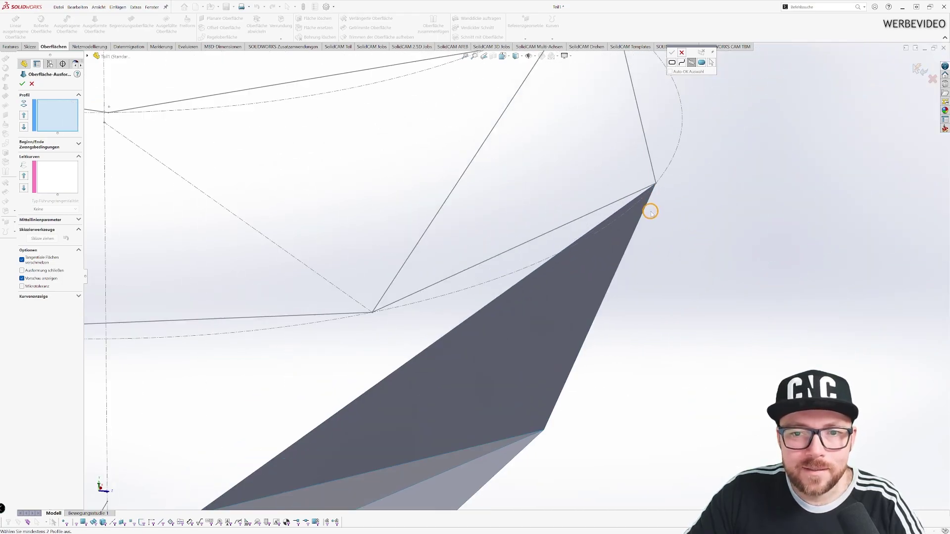
scroll(612, 224, down, 2)
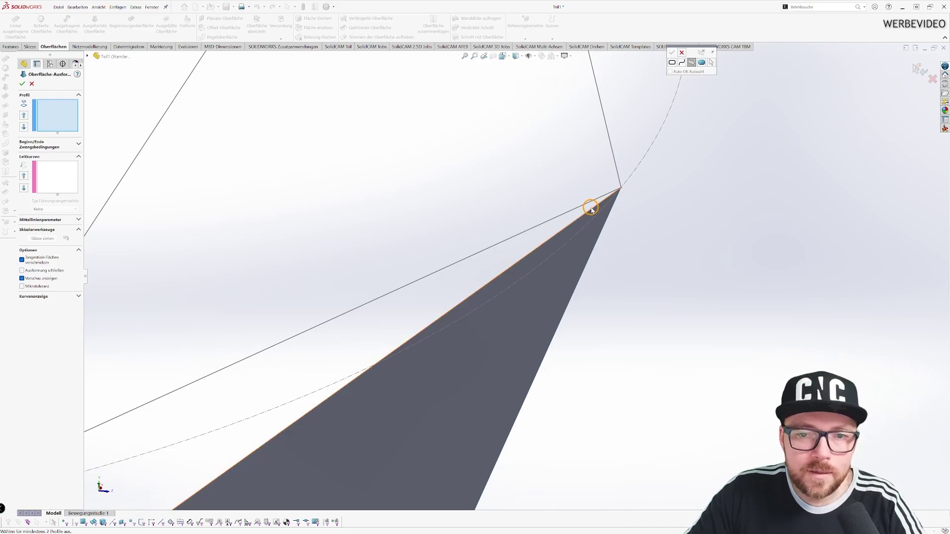
click(590, 206)
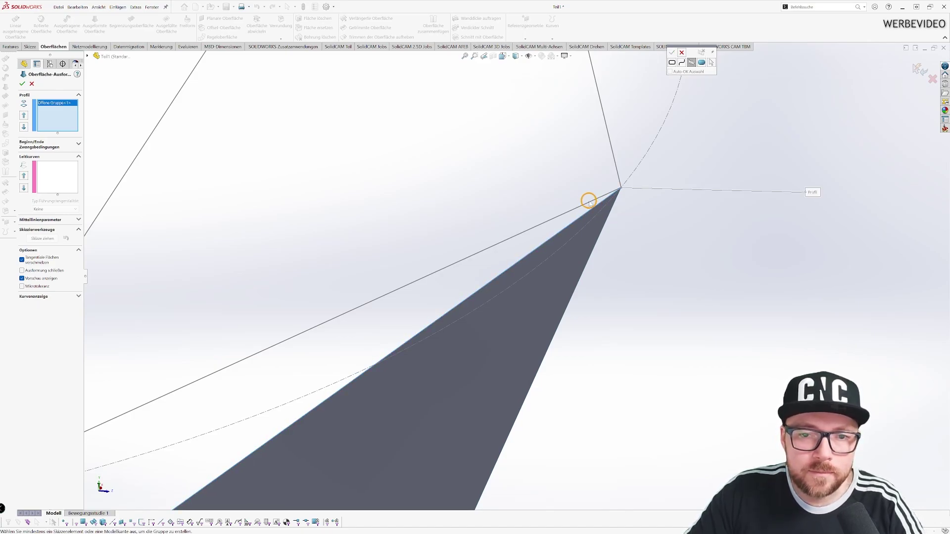
click(588, 202)
scroll(564, 210, up, 3)
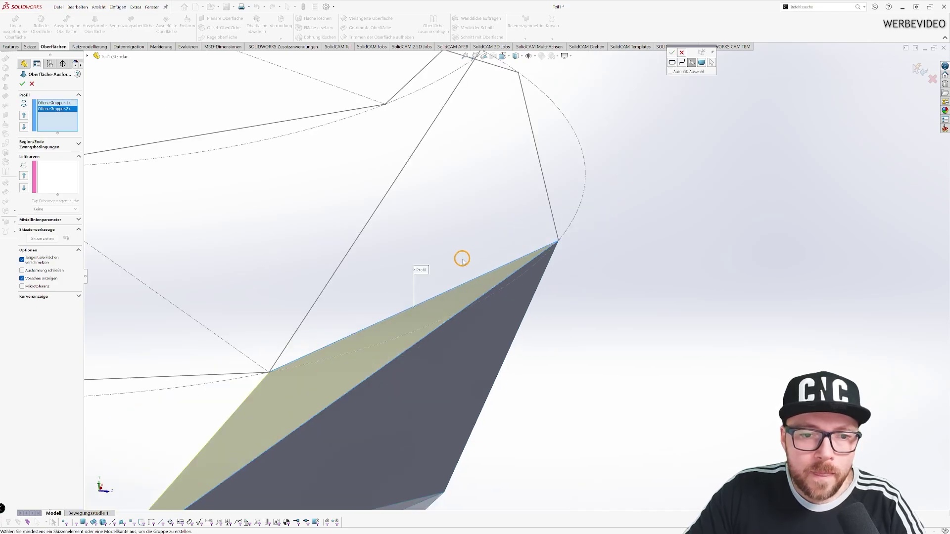
scroll(460, 257, up, 3)
middle_drag(433, 250, 376, 247)
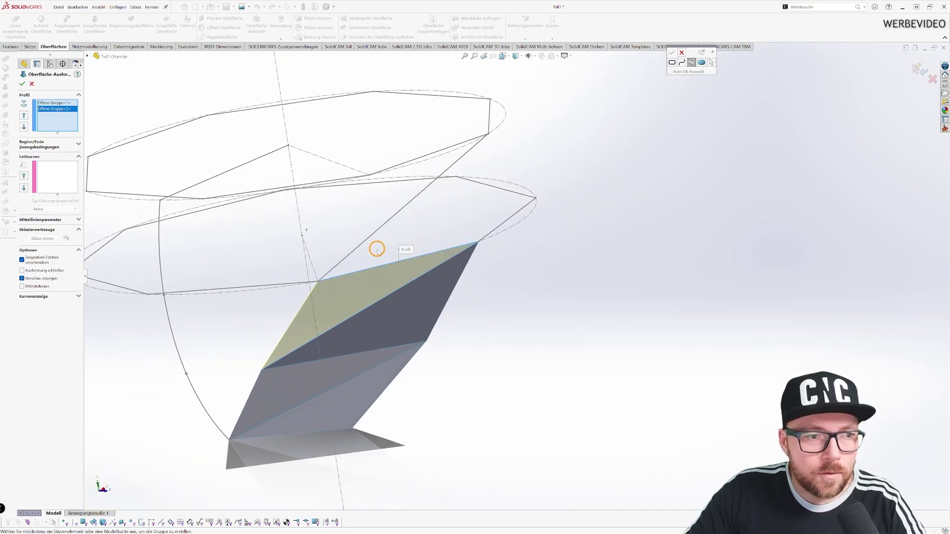
click(22, 84)
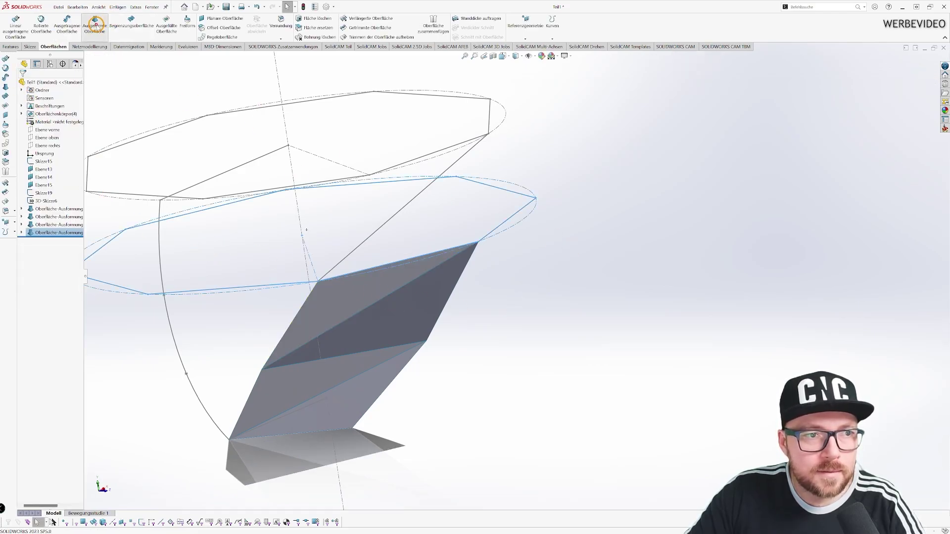
Loft the fifth surface facet from the facet's top edge and its neighbouring edge
click(94, 22)
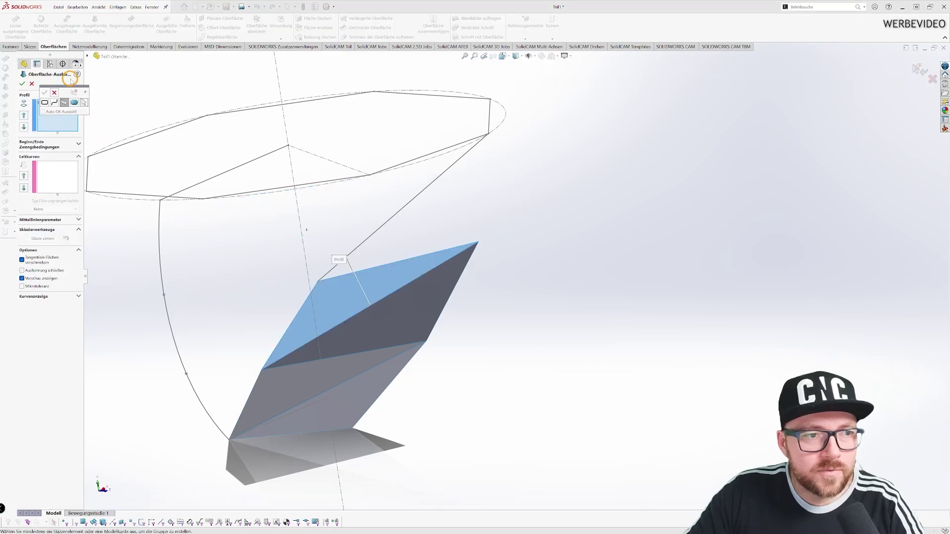
drag(68, 85, 161, 70)
right_click(55, 106)
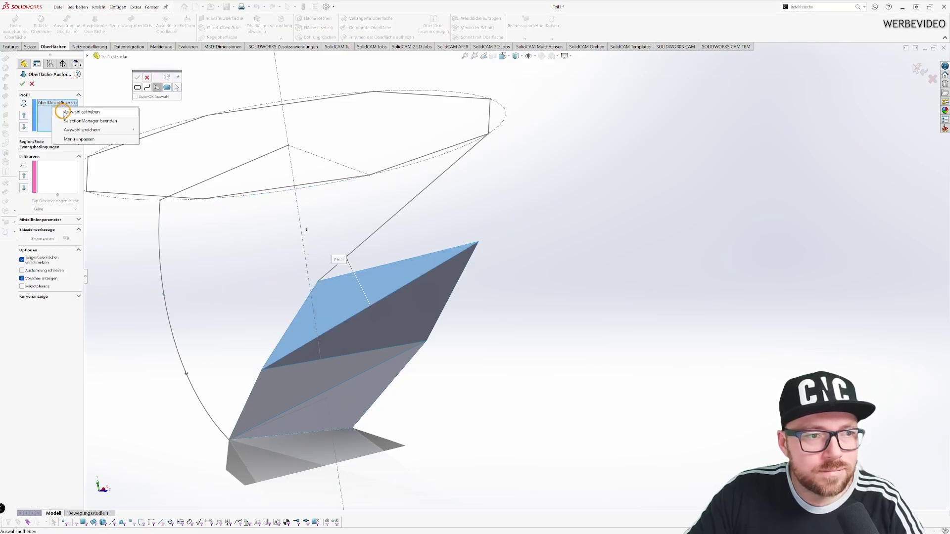
click(258, 244)
scroll(359, 284, down, 3)
scroll(352, 267, down, 3)
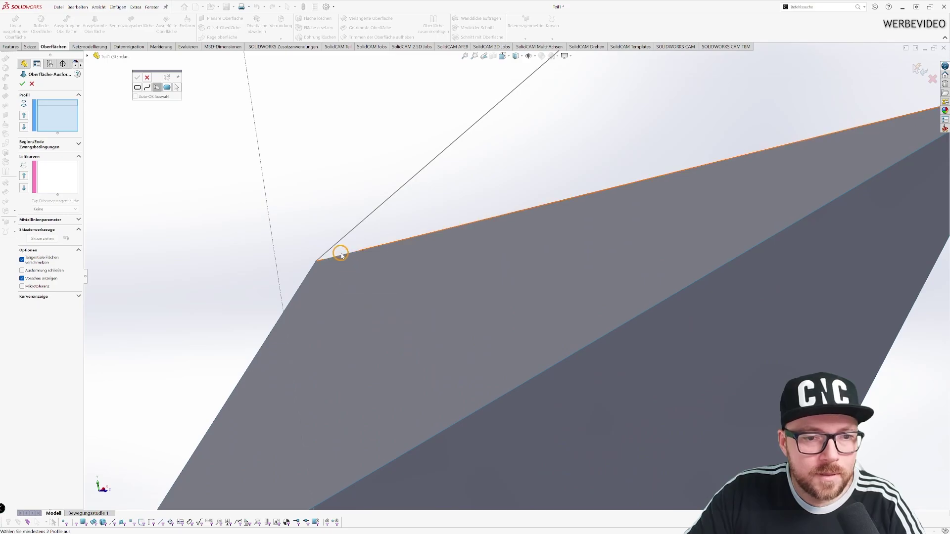
click(341, 251)
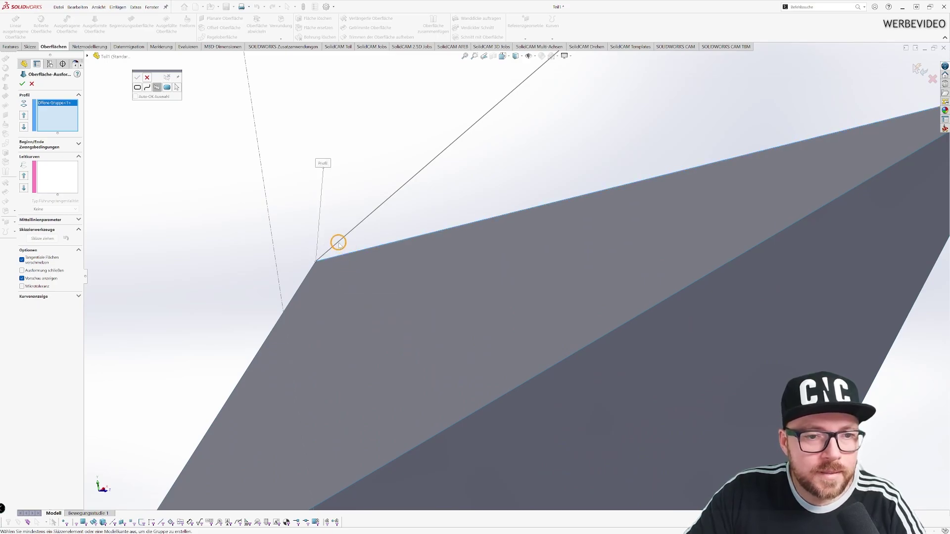
click(335, 243)
scroll(438, 232, up, 3)
scroll(519, 221, up, 2)
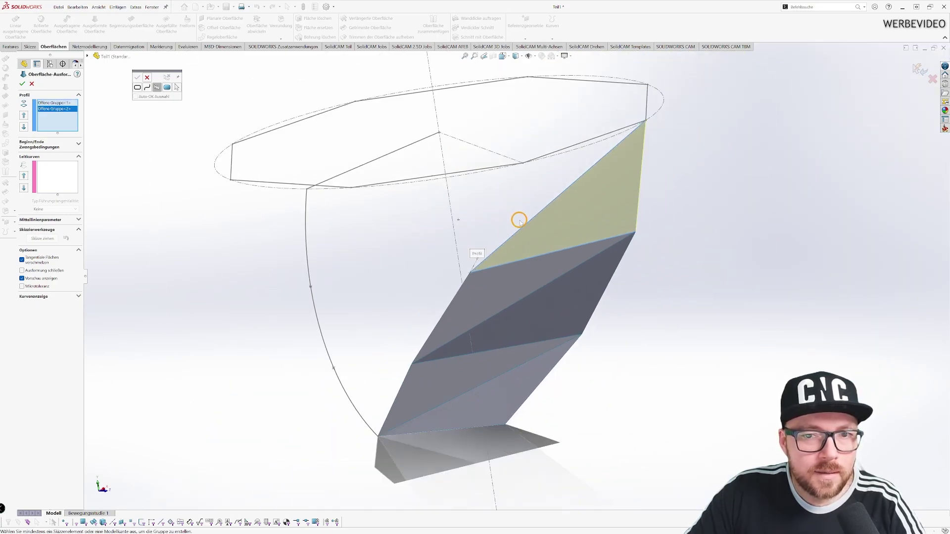
middle_drag(570, 222, 565, 253)
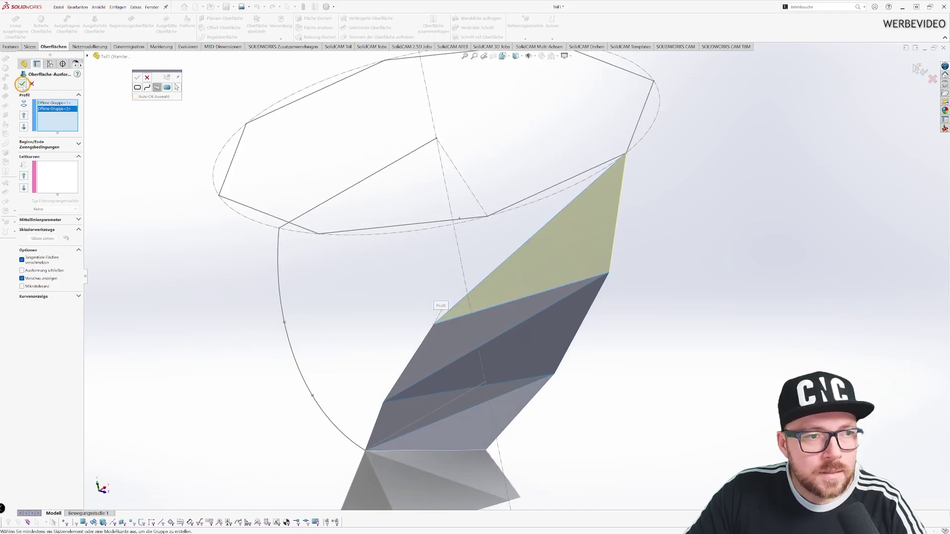
click(21, 83)
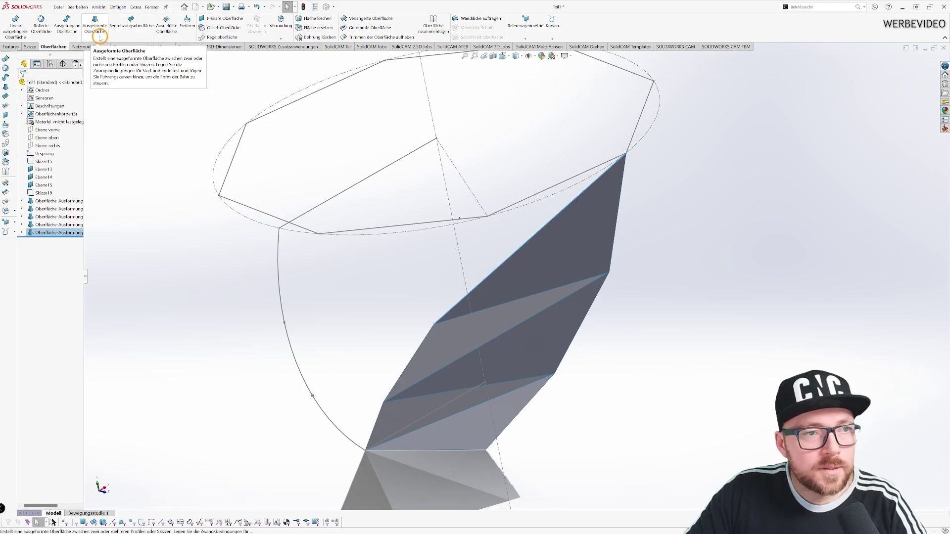
Loft a sixth surface facet between the two edges meeting at the upper vertex
click(95, 30)
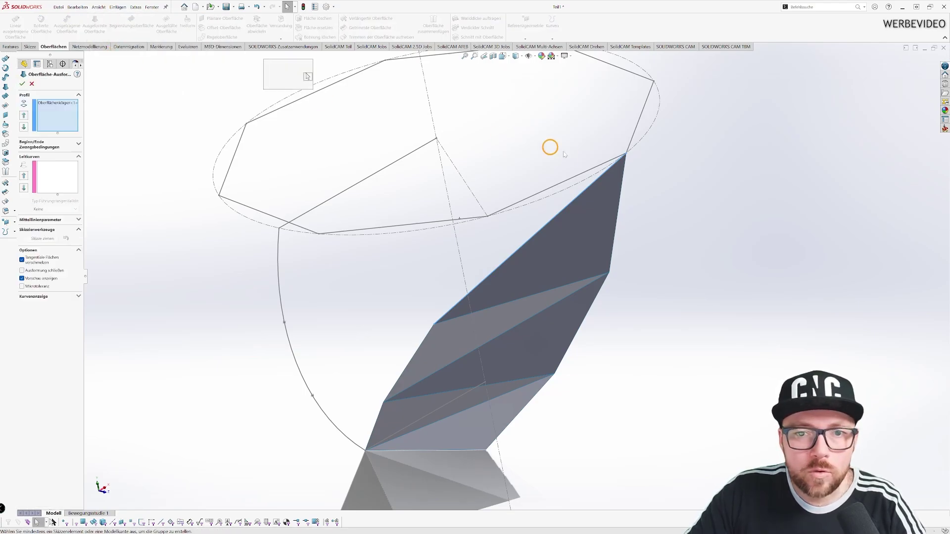
click(611, 165)
right_click(73, 105)
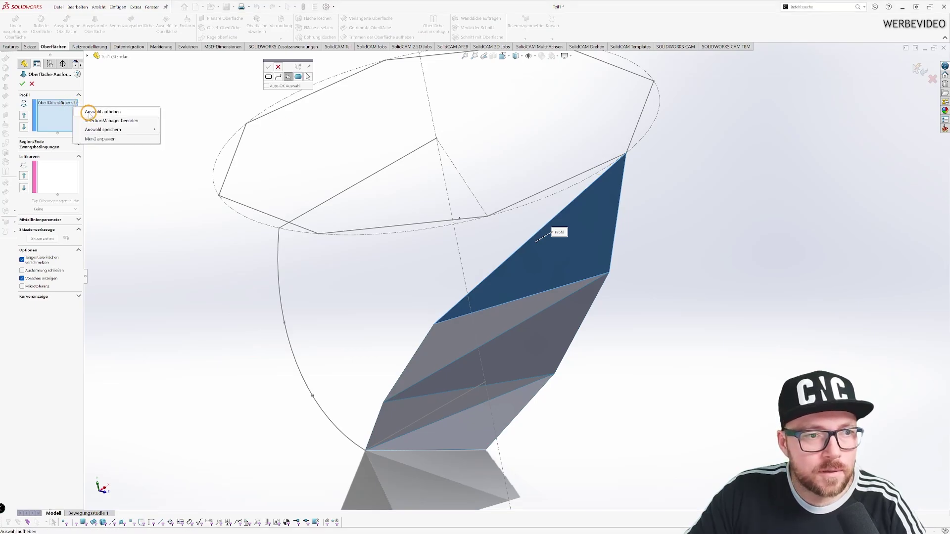
click(121, 119)
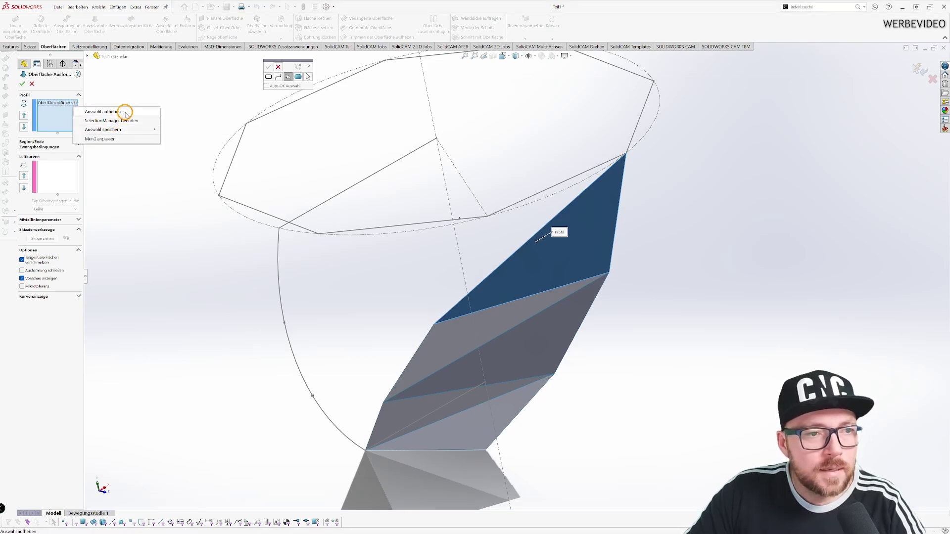
click(126, 113)
scroll(596, 166, down, 3)
scroll(630, 178, down, 2)
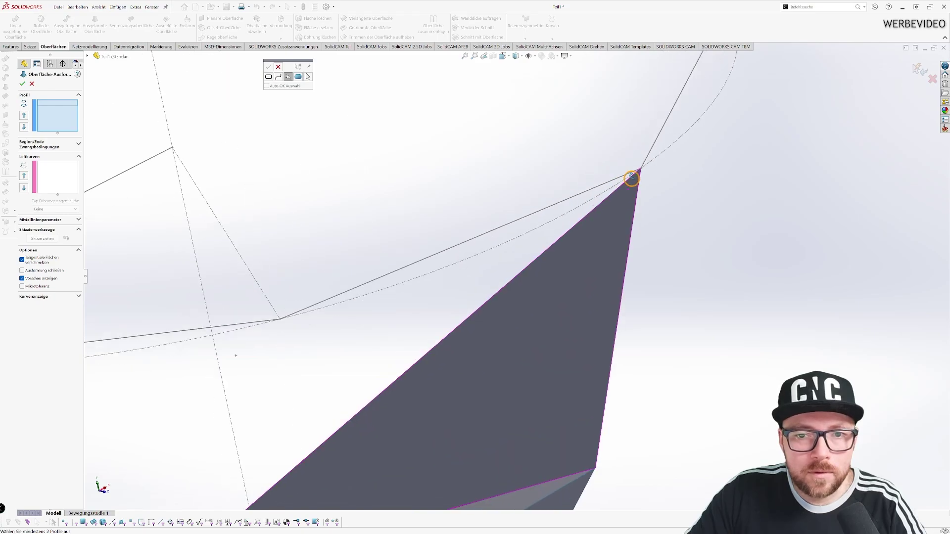
scroll(643, 168, down, 2)
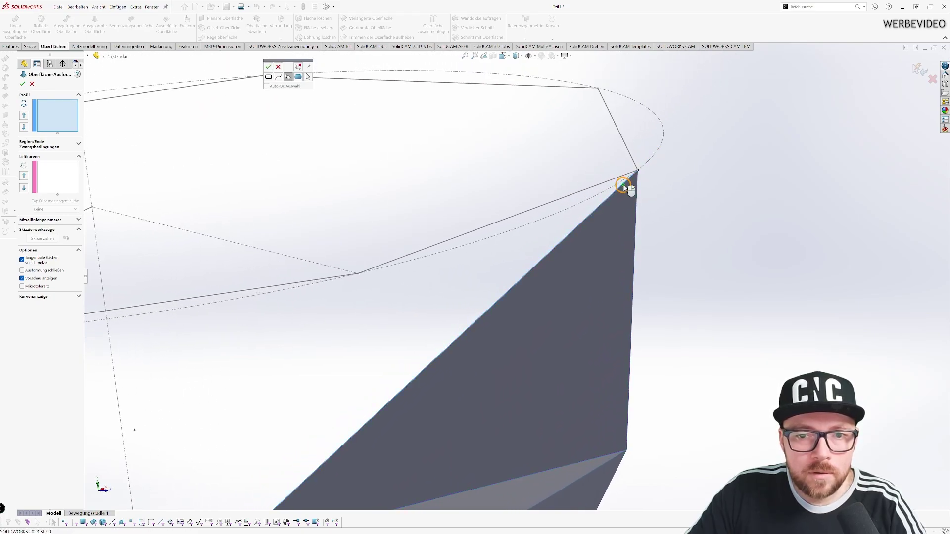
click(626, 175)
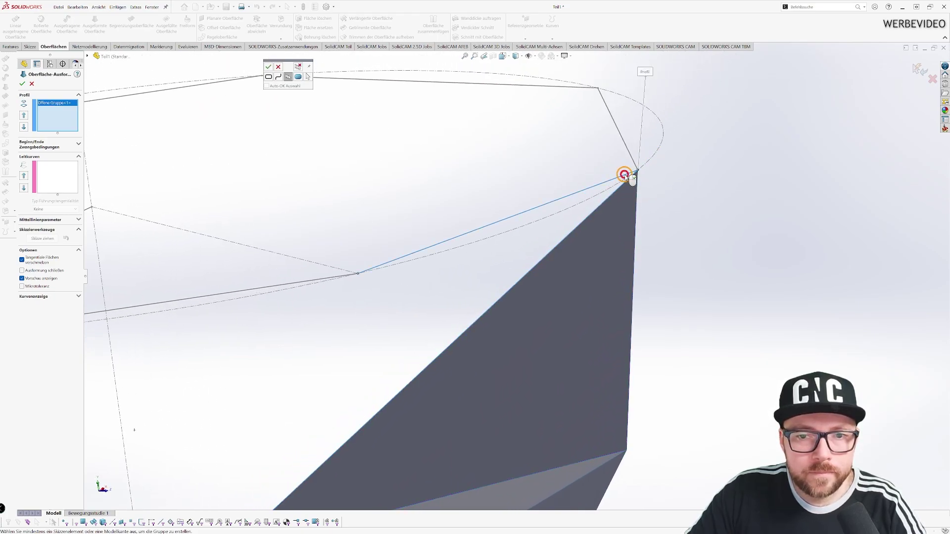
click(626, 174)
scroll(545, 208, up, 3)
scroll(490, 237, up, 3)
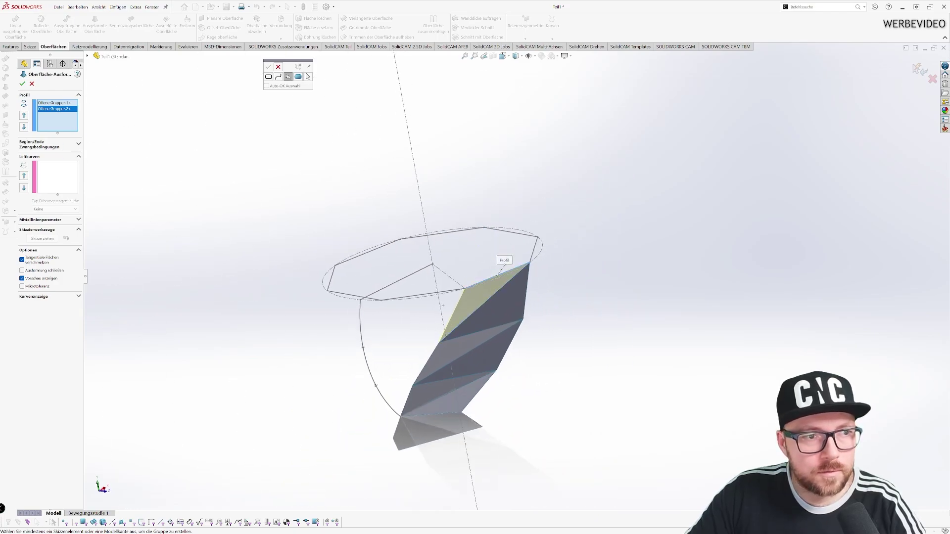
click(23, 84)
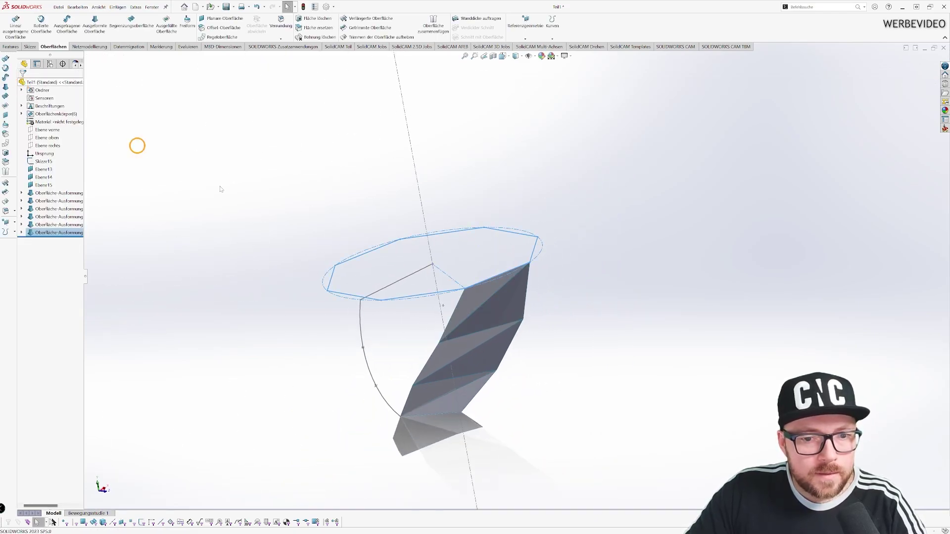
middle_drag(445, 296, 477, 363)
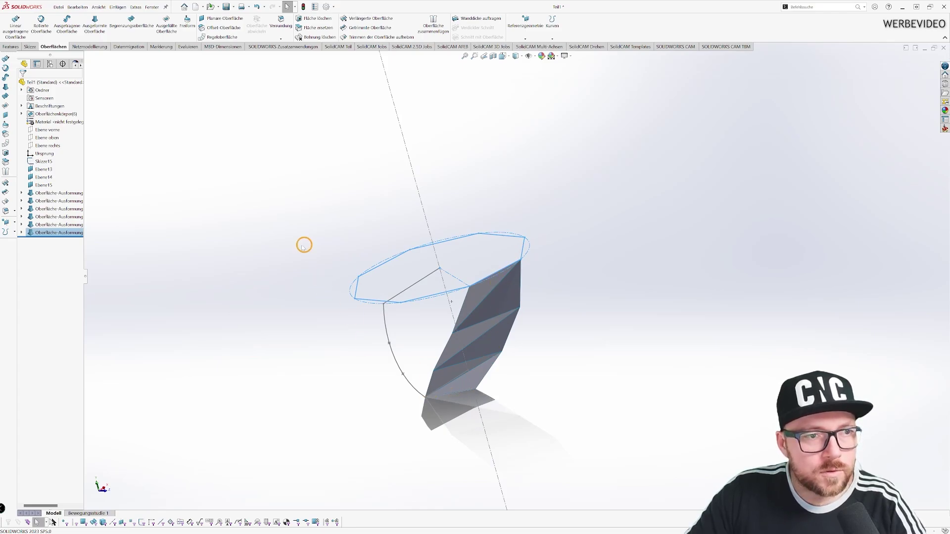
click(11, 47)
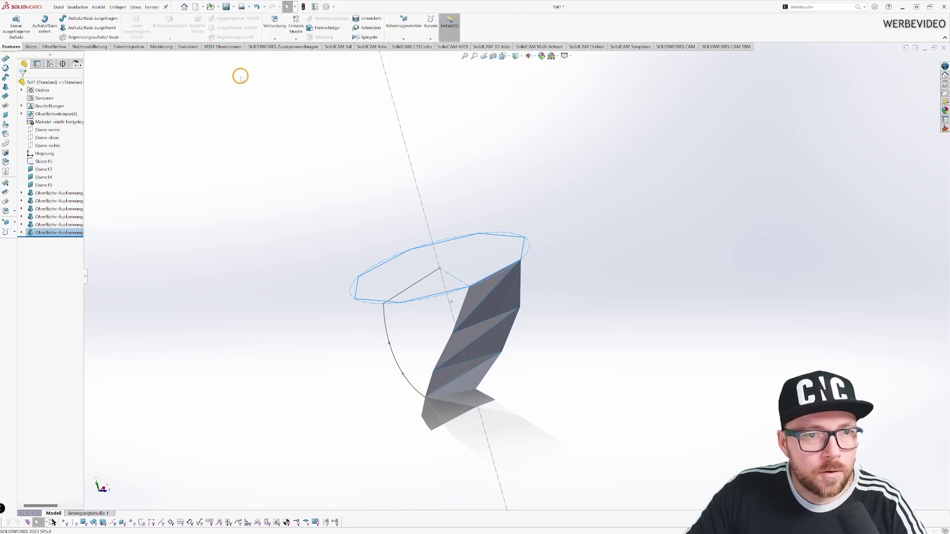
Set up a circular pattern around axis Linie1@Skizze15, 360°, 8 copies, patterning bodies
click(296, 39)
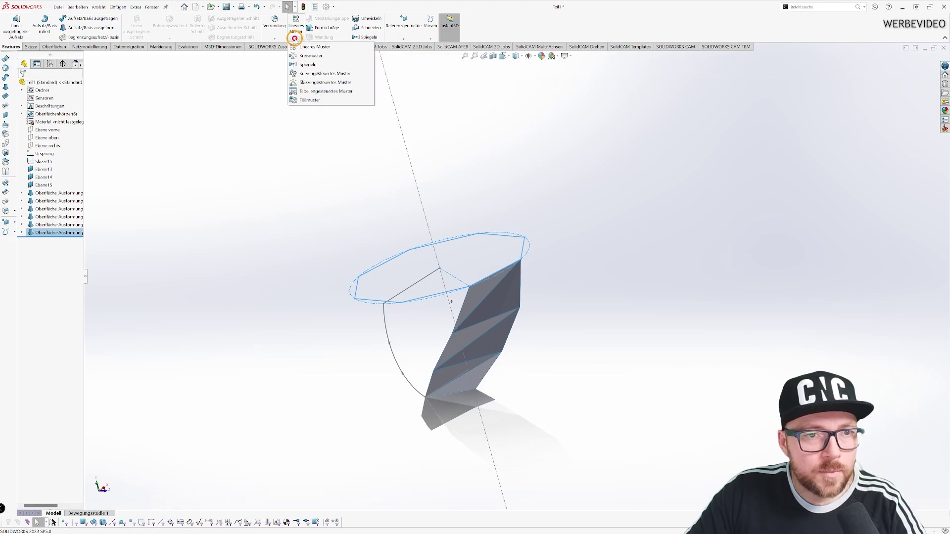
click(318, 55)
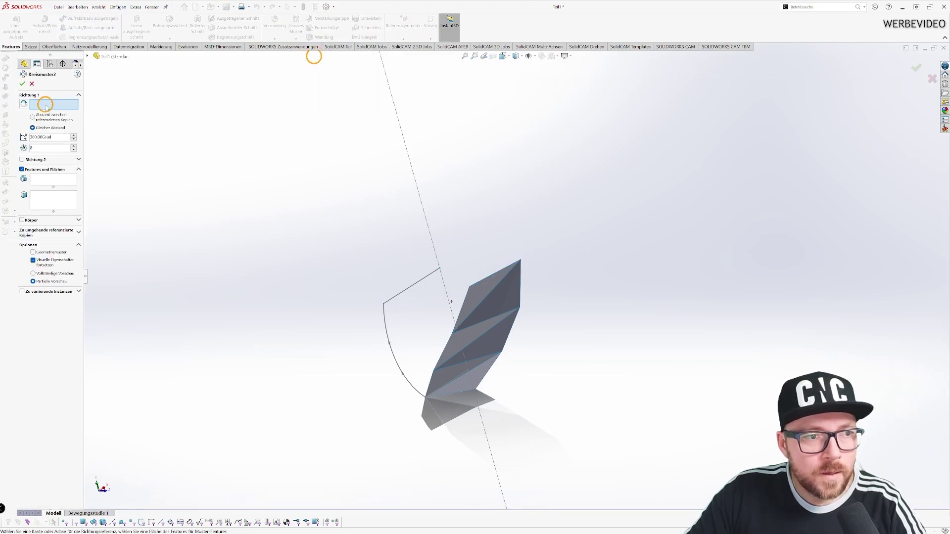
click(400, 118)
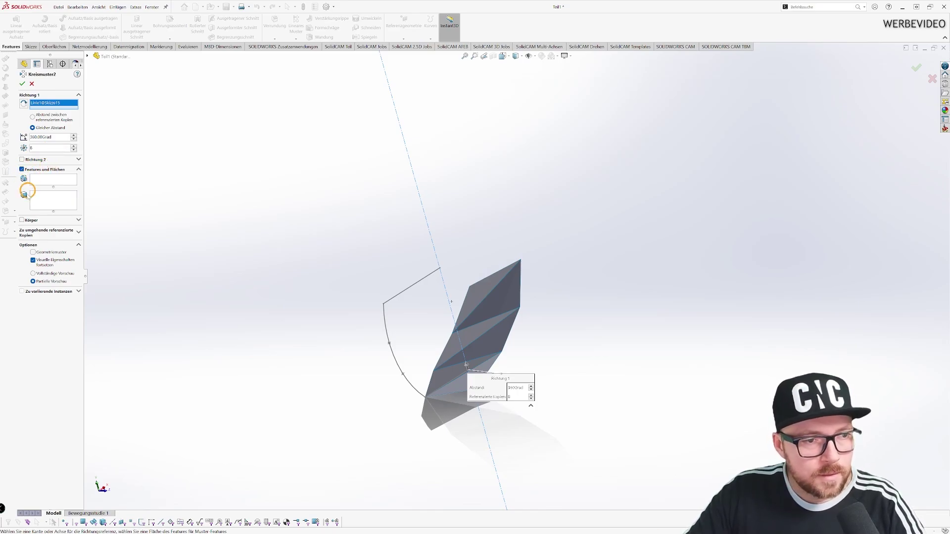
click(22, 220)
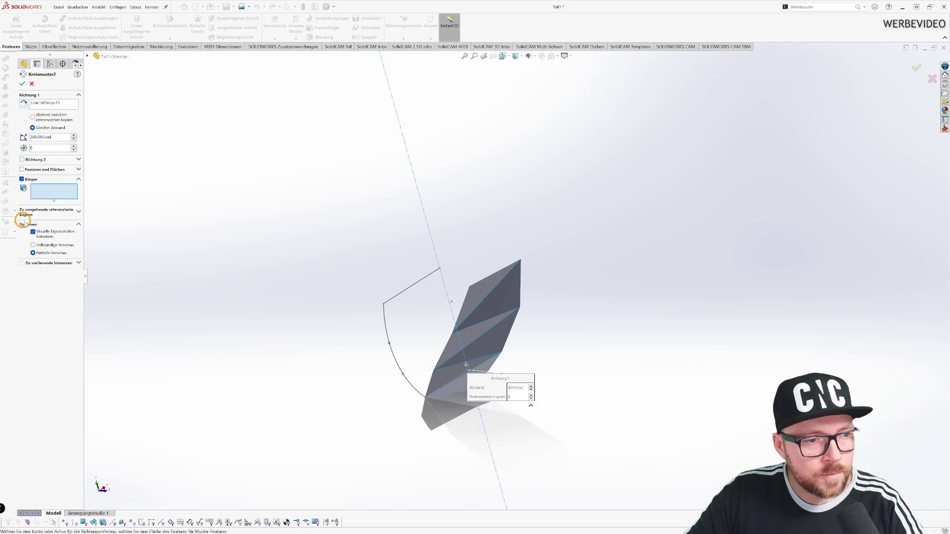
Select the six surface facets as pattern bodies and finish Kreismuster2
scroll(458, 389, down, 5)
click(483, 341)
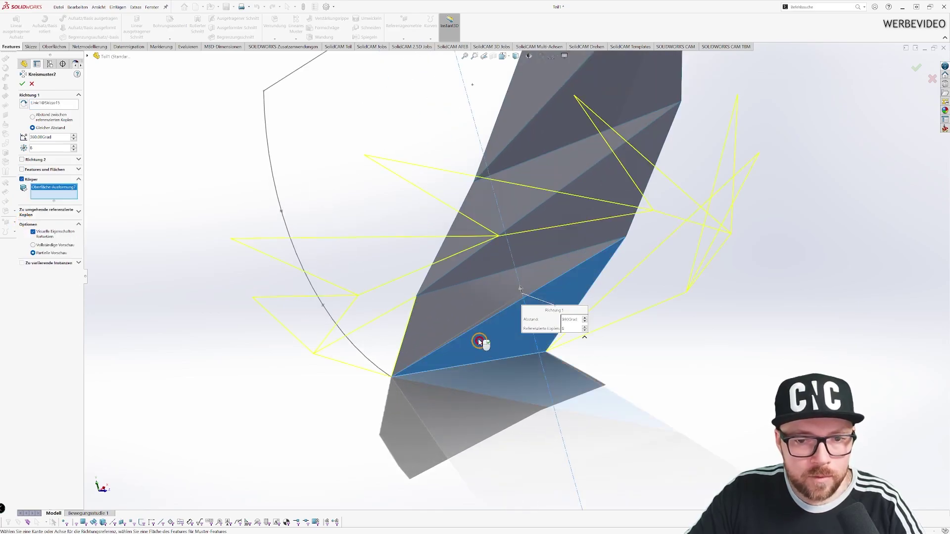
click(461, 317)
click(477, 272)
click(539, 153)
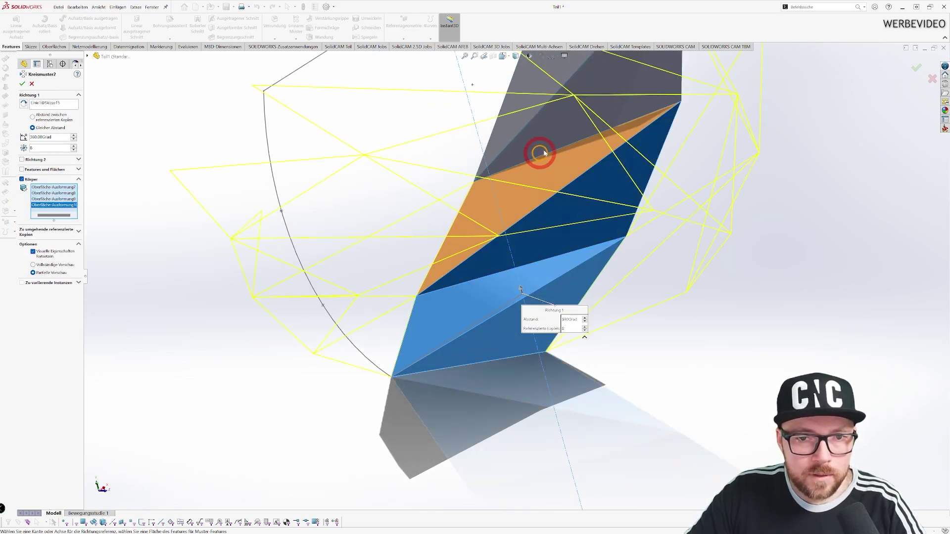
click(519, 111)
click(522, 102)
scroll(525, 188, up, 3)
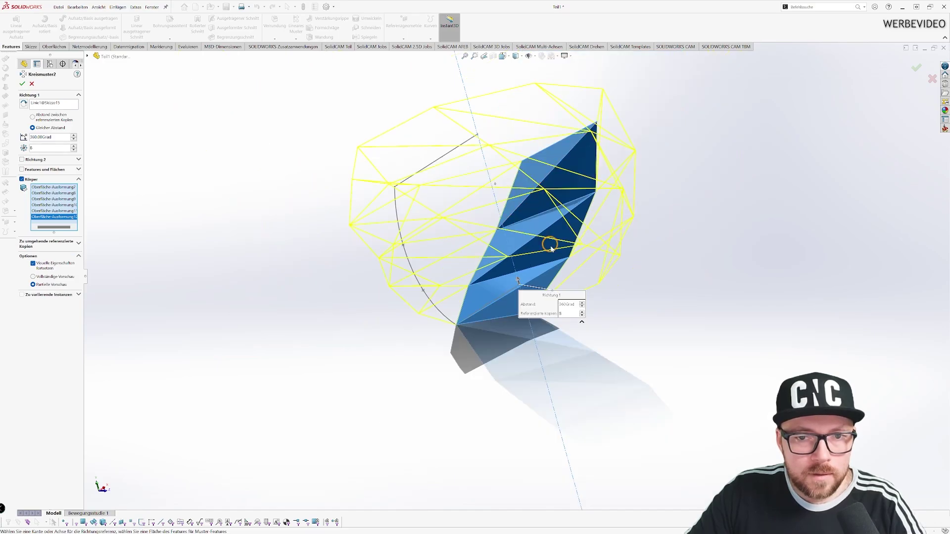
mouse_move(442, 263)
middle_down()
mouse_move(608, 282)
mouse_move(483, 303)
mouse_move(516, 313)
middle_up()
click(22, 83)
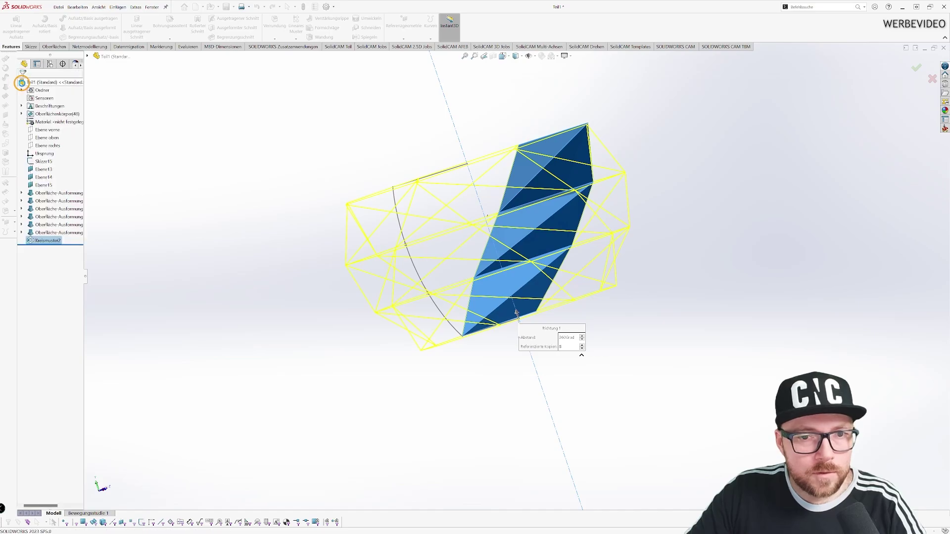
mouse_move(415, 271)
middle_down()
mouse_move(484, 446)
mouse_move(585, 410)
mouse_move(657, 420)
mouse_move(500, 432)
mouse_move(422, 331)
mouse_move(548, 313)
mouse_move(515, 361)
mouse_move(513, 328)
mouse_move(526, 346)
mouse_move(535, 272)
mouse_move(524, 89)
mouse_move(608, 296)
mouse_move(601, 206)
mouse_move(519, 242)
middle_up()
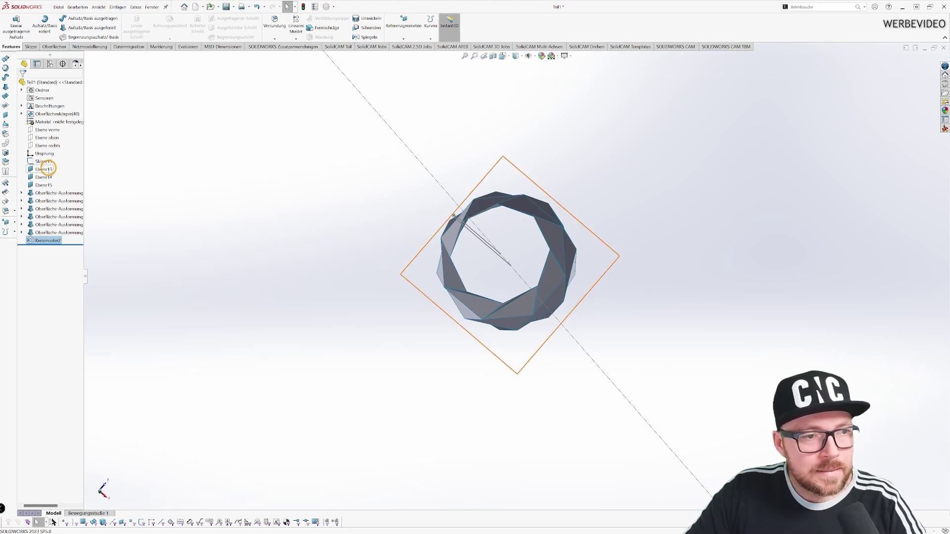
Sketch an 8-sided polygon centred at the origin on the Top Plane
click(52, 138)
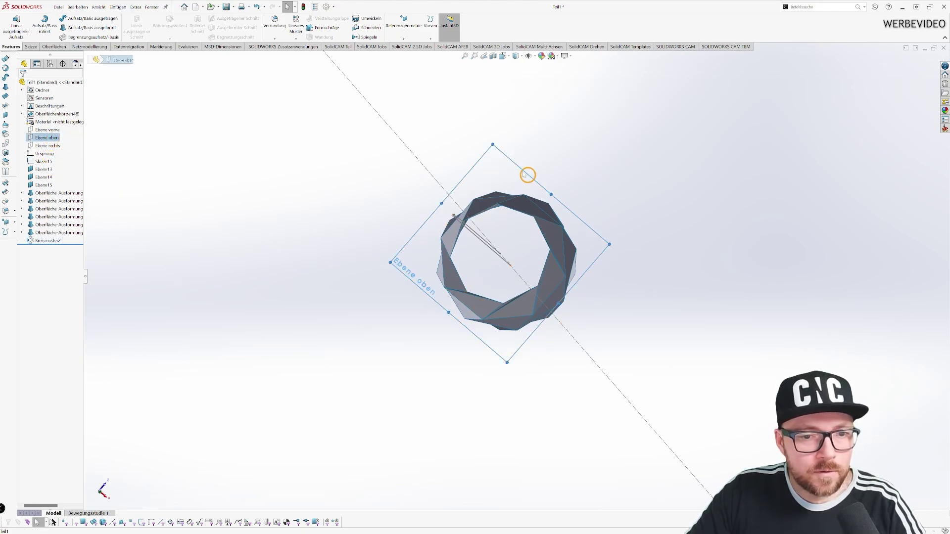
mouse_move(525, 173)
middle_down()
mouse_move(489, 322)
mouse_move(503, 350)
mouse_move(475, 317)
middle_up()
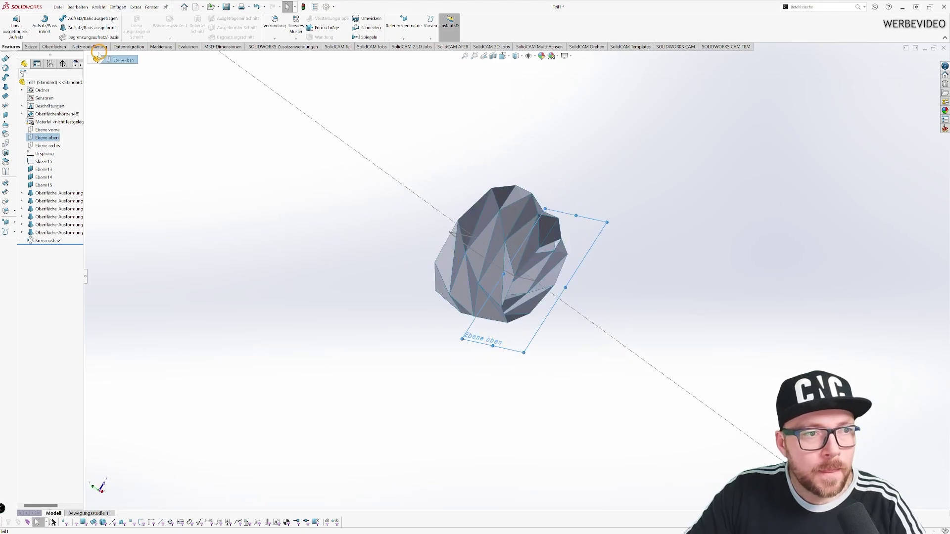
click(37, 47)
click(57, 37)
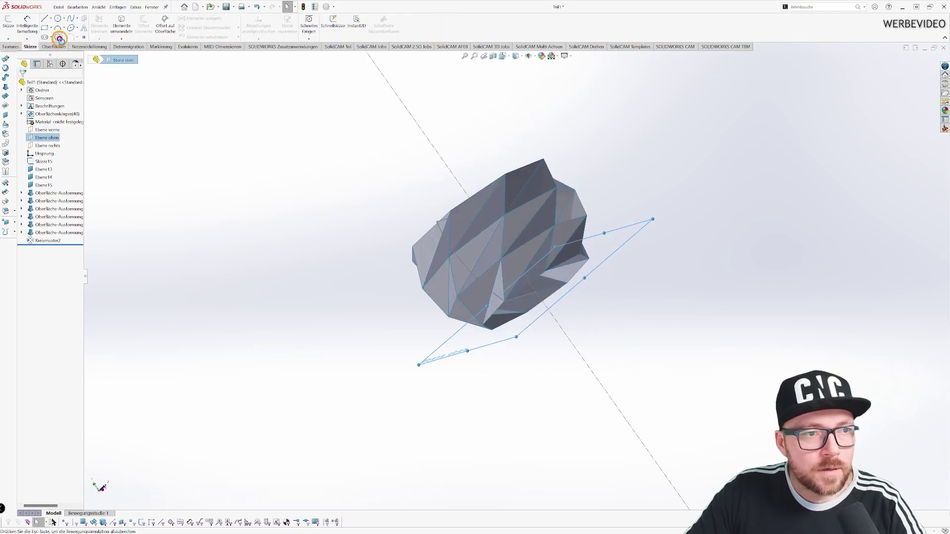
click(517, 276)
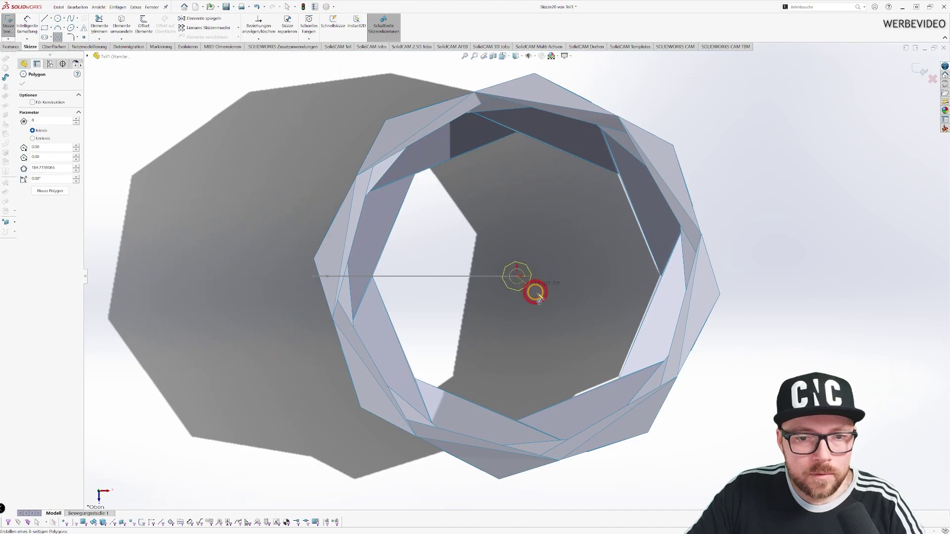
click(564, 285)
key(Escape)
Make one octagon edge collinear with the matching edge of the faceted ring
mouse_move(585, 379)
middle_down()
mouse_move(558, 69)
mouse_move(572, 303)
mouse_move(515, 265)
middle_up()
scroll(539, 261, down, 5)
click(536, 256)
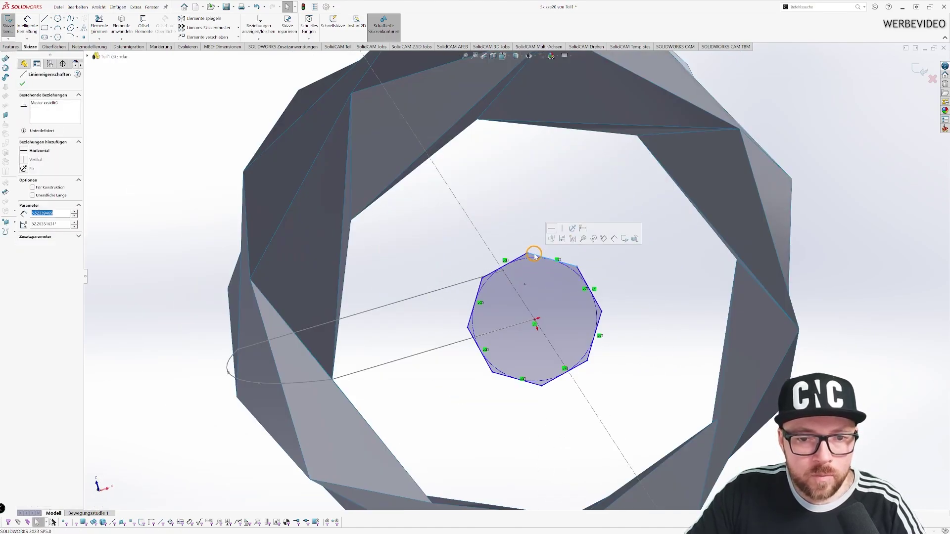
mouse_move(526, 191)
middle_down()
mouse_move(537, 123)
mouse_move(603, 84)
middle_up()
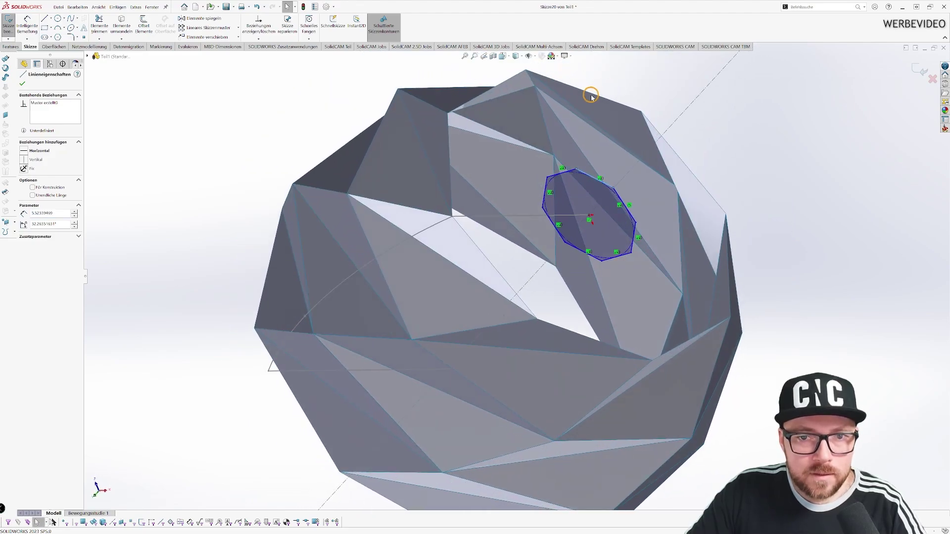
ctrl+click(589, 93)
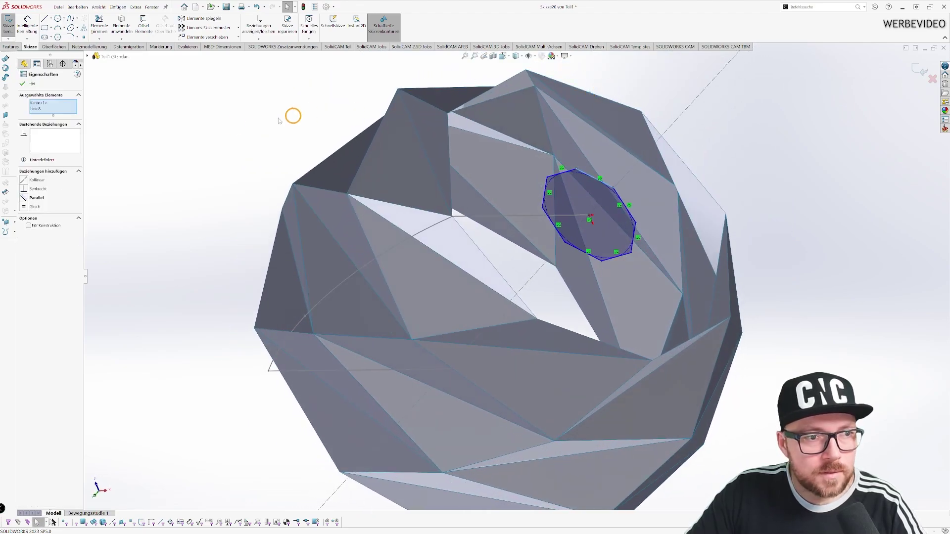
click(22, 182)
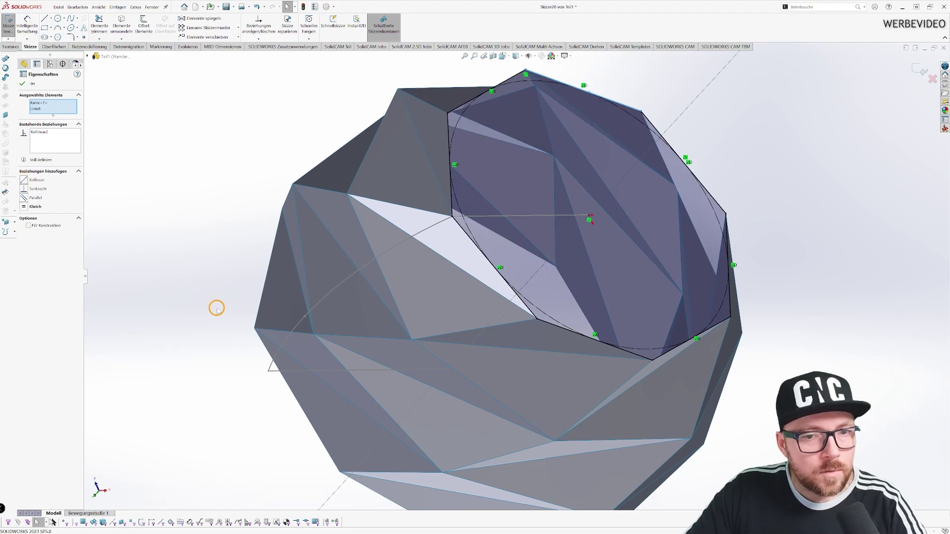
key(z)
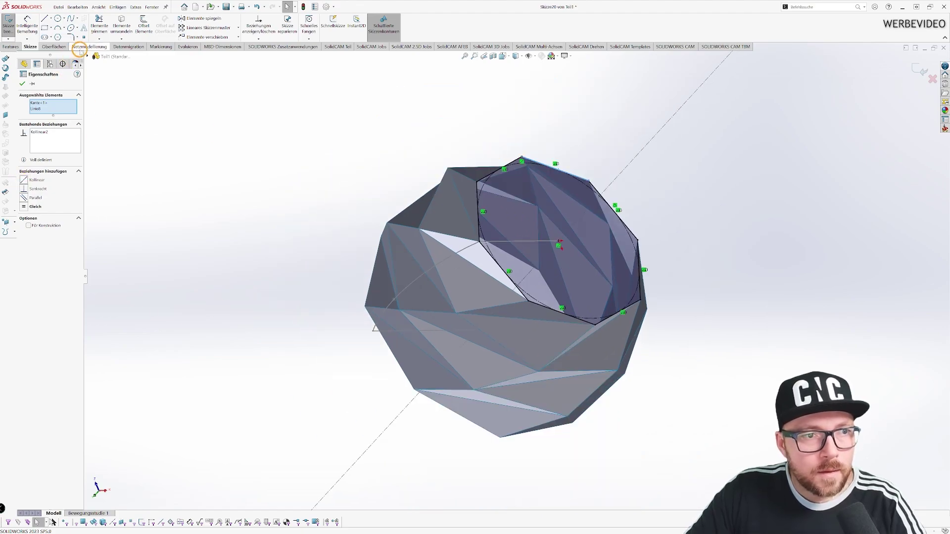
Build planar surface Oberfläche-Ebene7 from the octagon sketch Skizze20
click(53, 46)
click(217, 19)
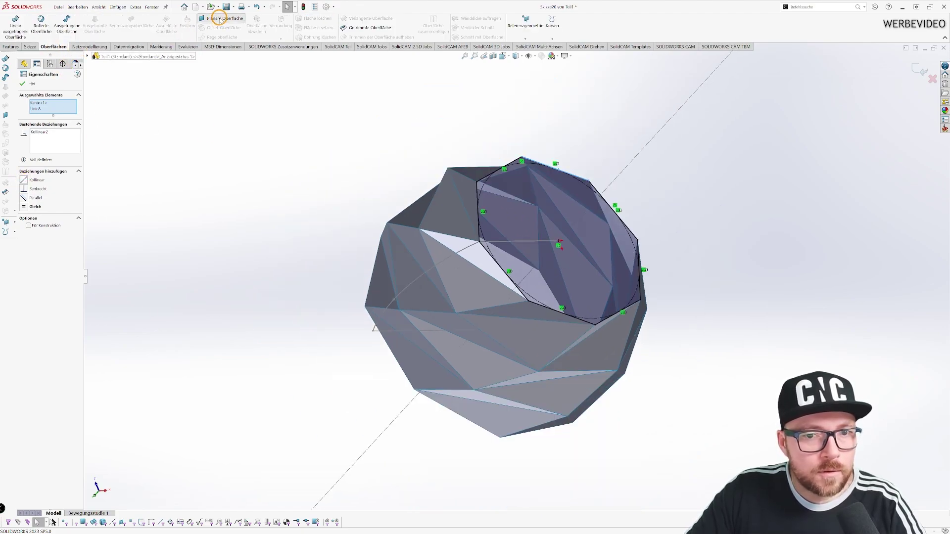
click(22, 84)
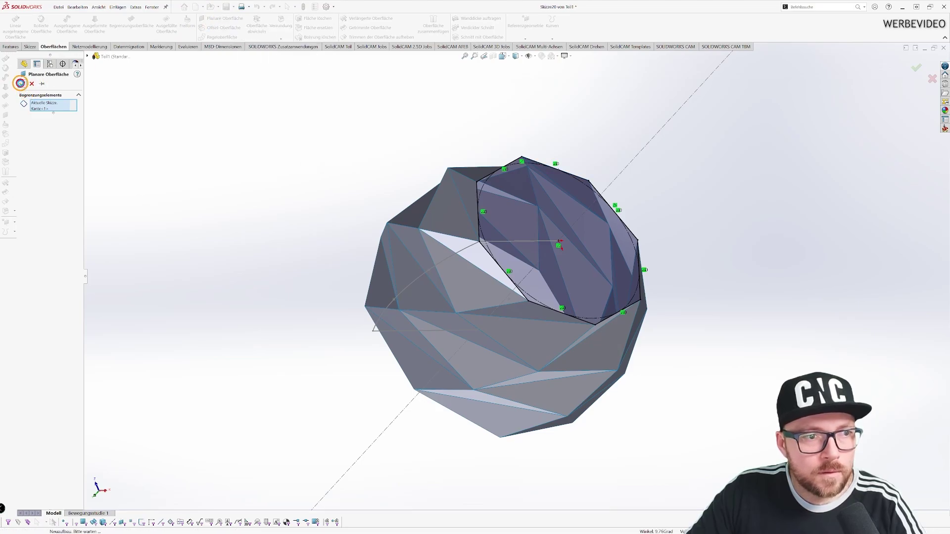
click(32, 84)
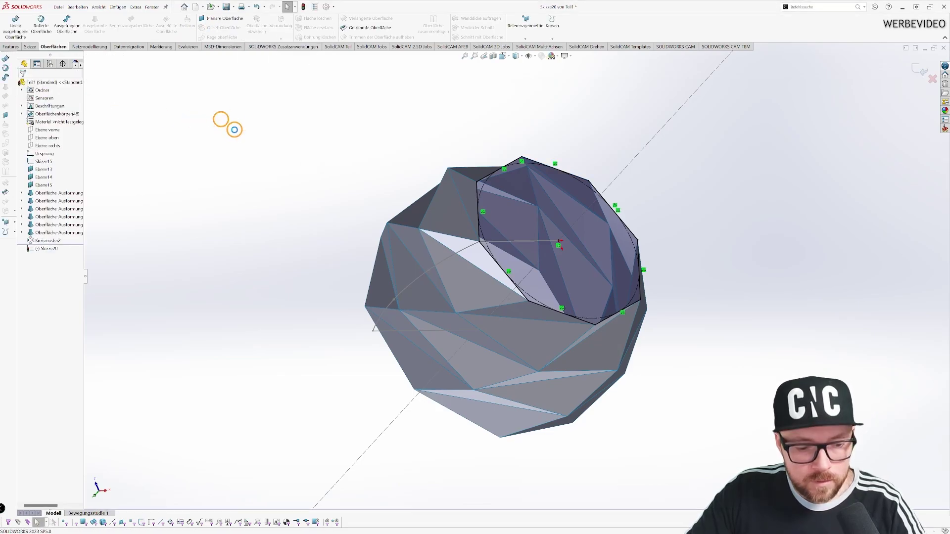
click(44, 248)
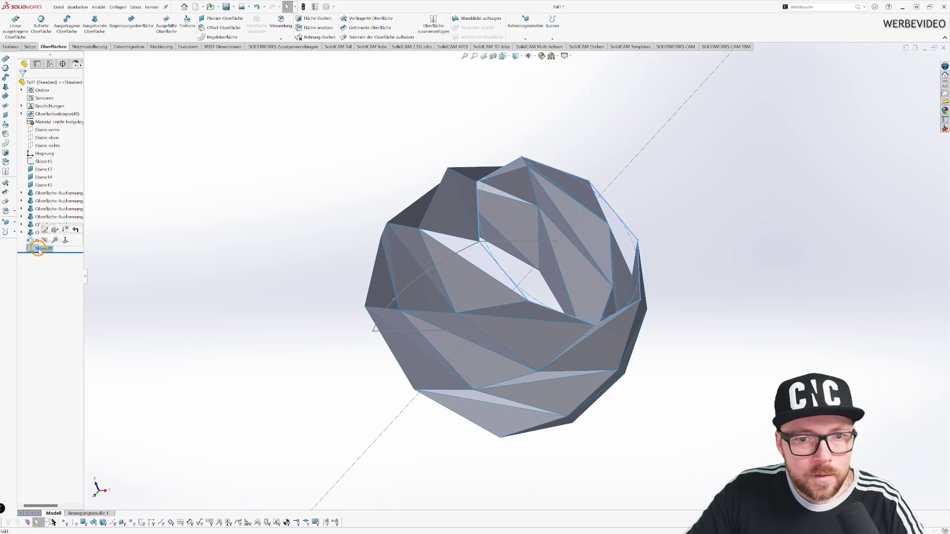
click(218, 18)
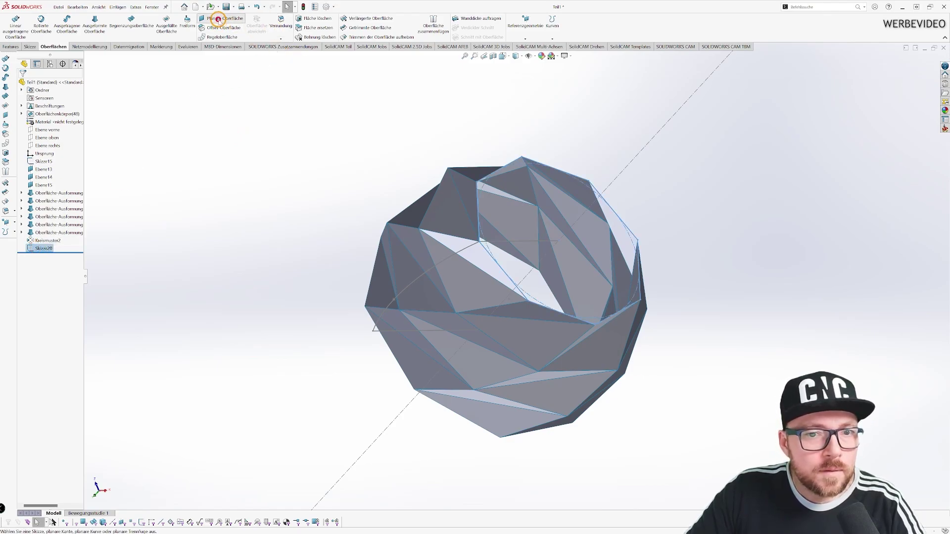
click(22, 83)
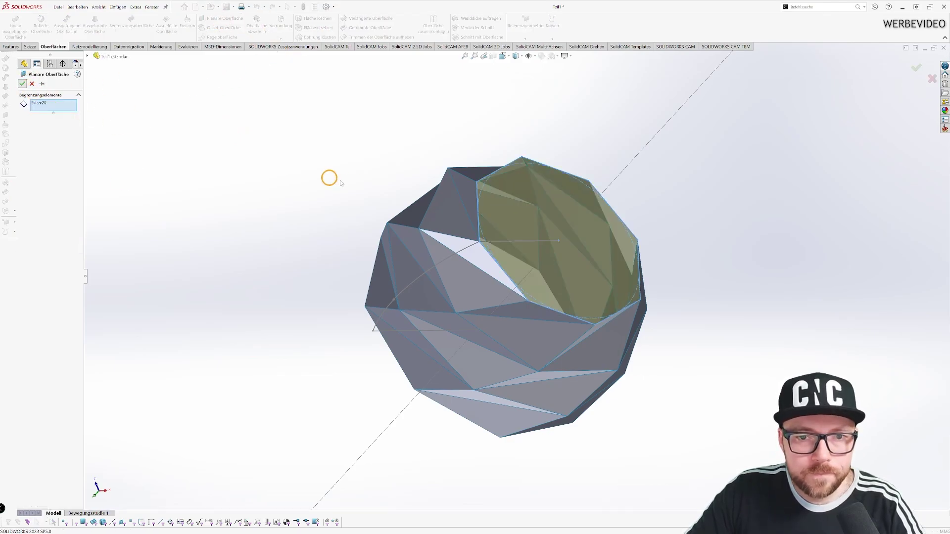
mouse_move(567, 182)
middle_down()
mouse_move(562, 267)
mouse_move(602, 354)
mouse_move(577, 269)
middle_up()
scroll(429, 236, down, 3)
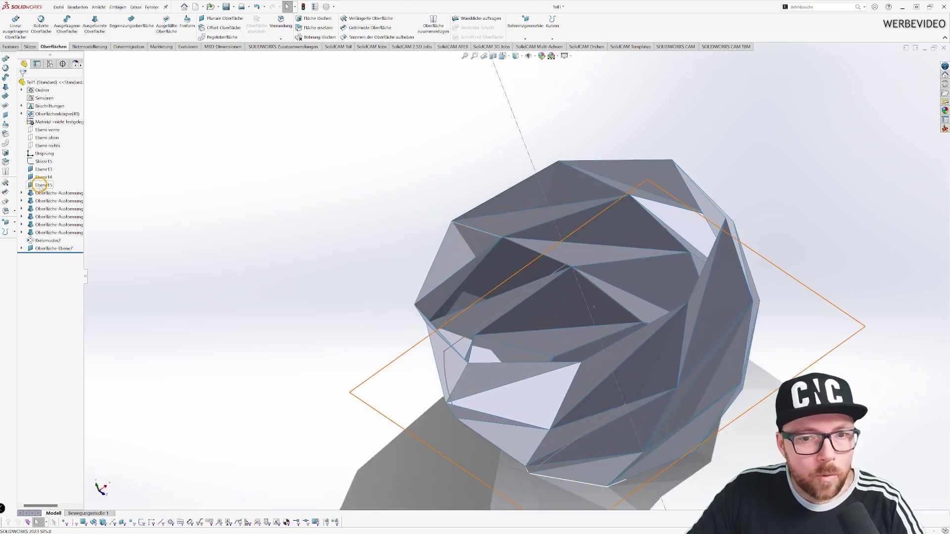
Sketch an 8-sided polygon centred at the origin on plane Ebene13
click(42, 169)
mouse_move(276, 195)
middle_down()
mouse_move(314, 57)
mouse_move(315, 81)
mouse_move(276, 162)
middle_up()
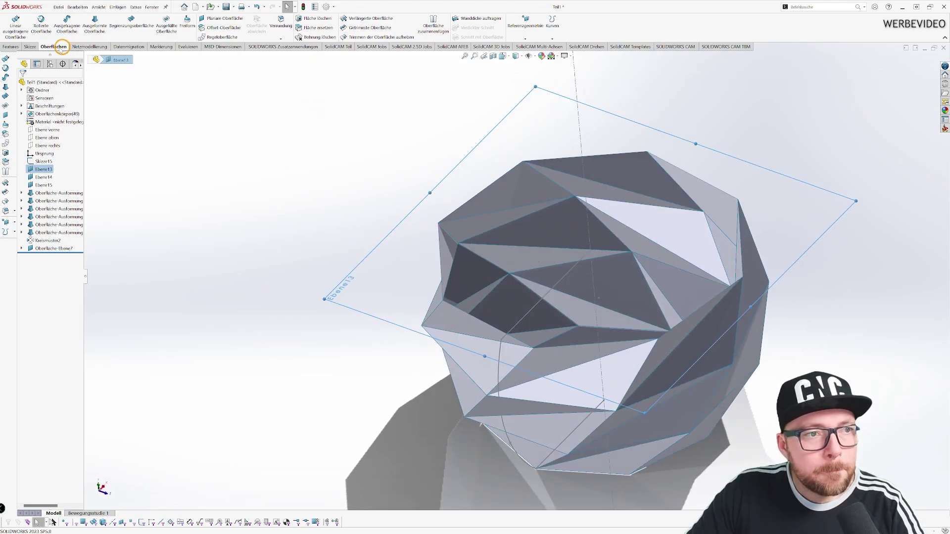
click(31, 47)
click(58, 37)
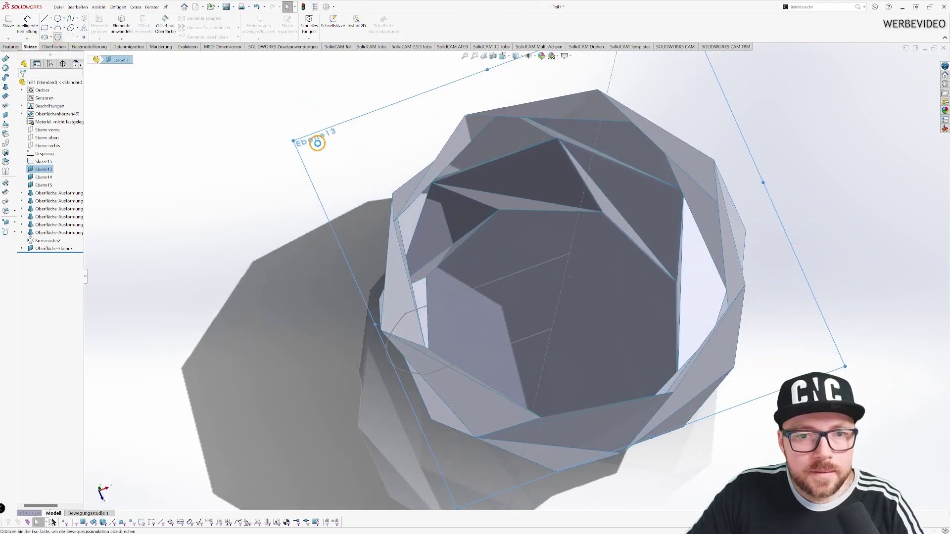
click(517, 276)
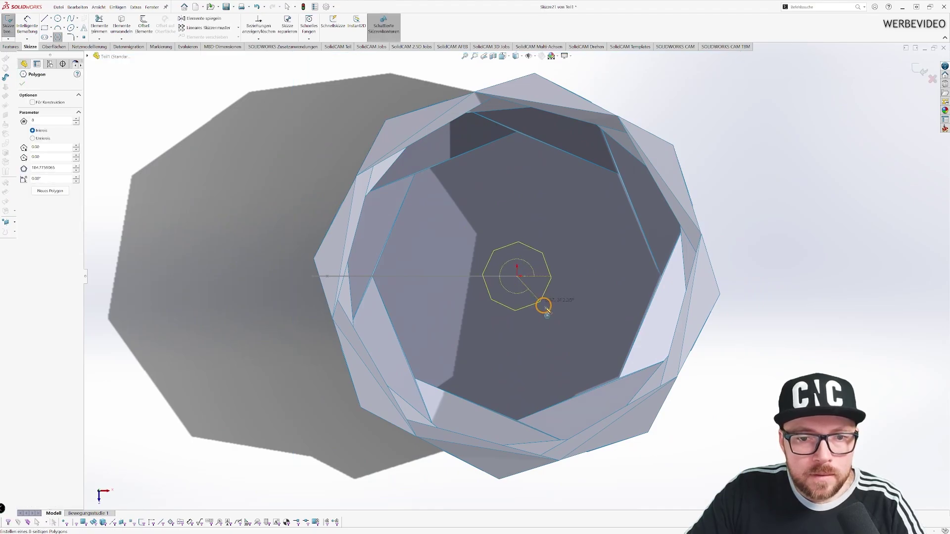
click(561, 297)
key(Escape)
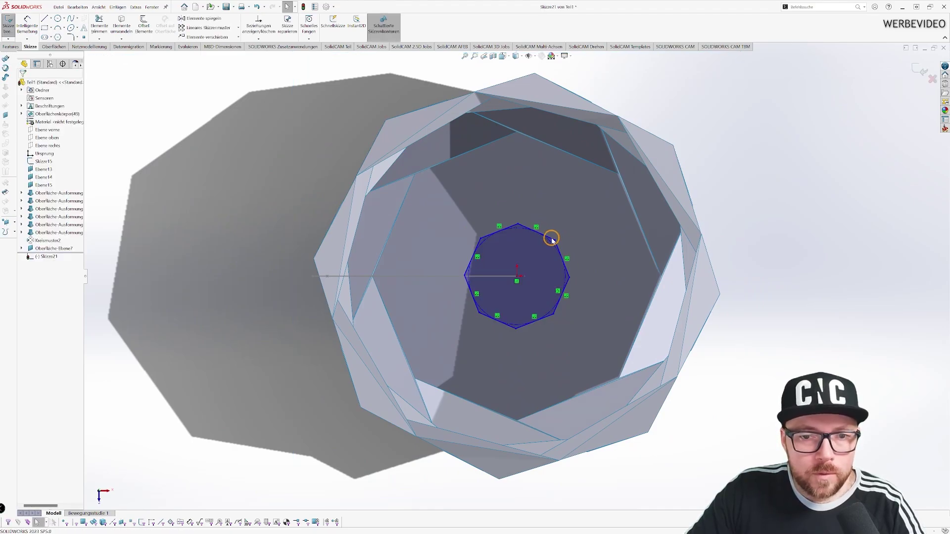
Make one octagon edge collinear with the body's top edge
click(553, 241)
middle_drag(550, 245, 571, 177)
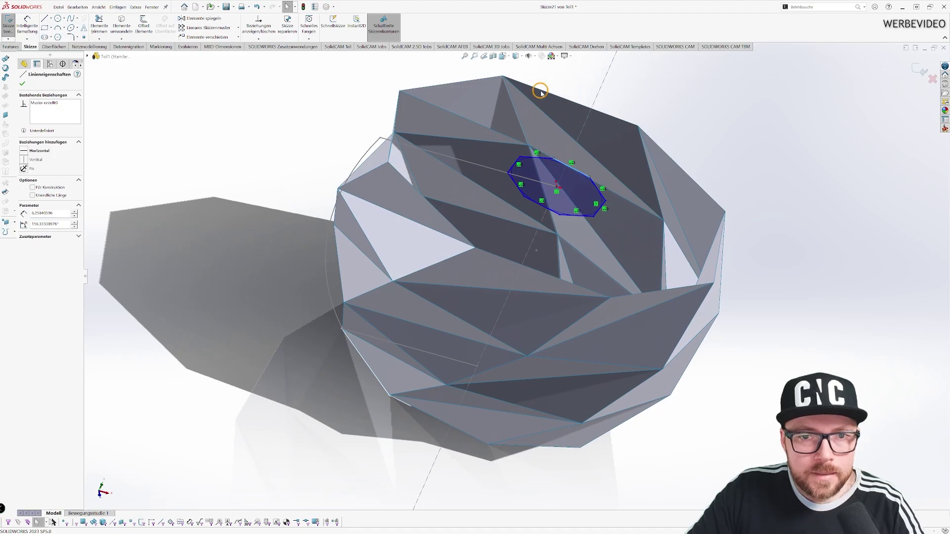
ctrl+click(540, 89)
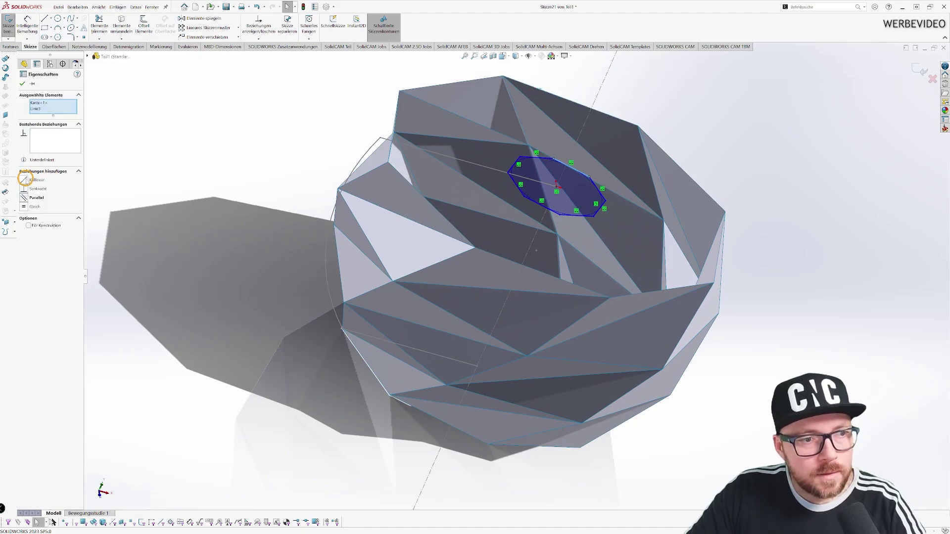
click(25, 179)
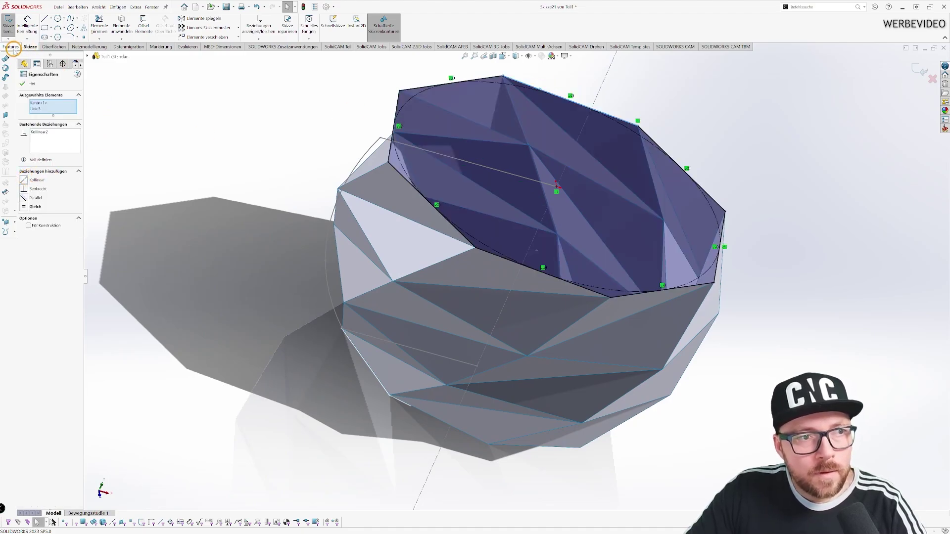
Build planar surface Oberfläche-Ebene9 from the octagon sketch Skizze21
click(53, 47)
click(222, 19)
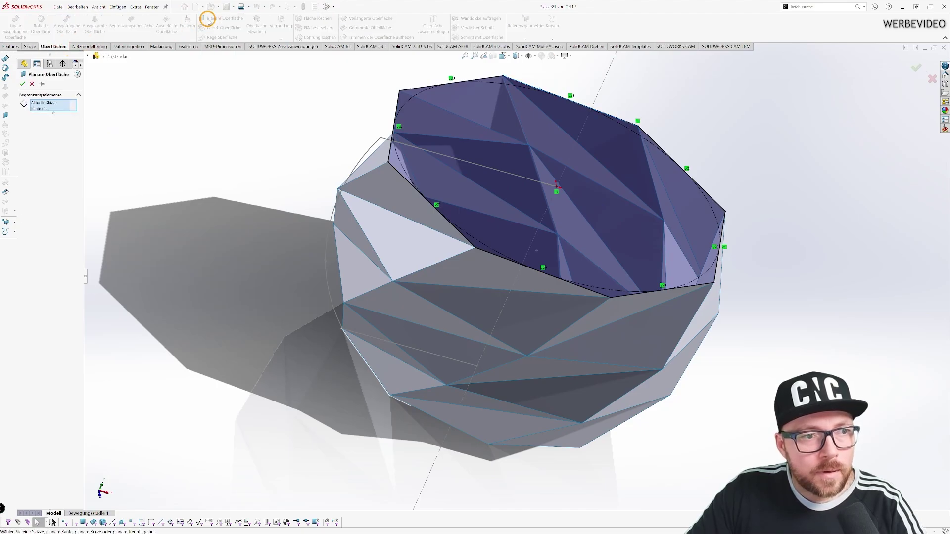
middle_drag(308, 120, 299, 152)
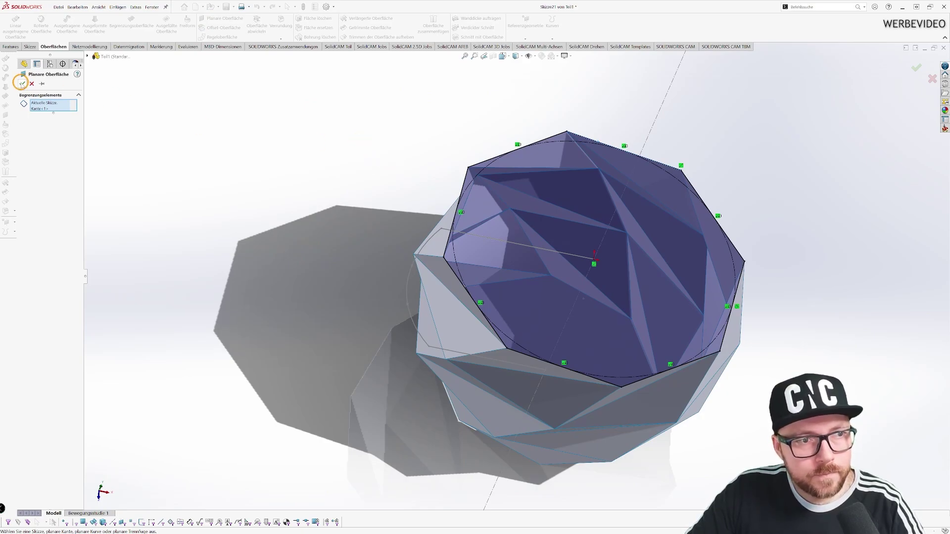
click(22, 83)
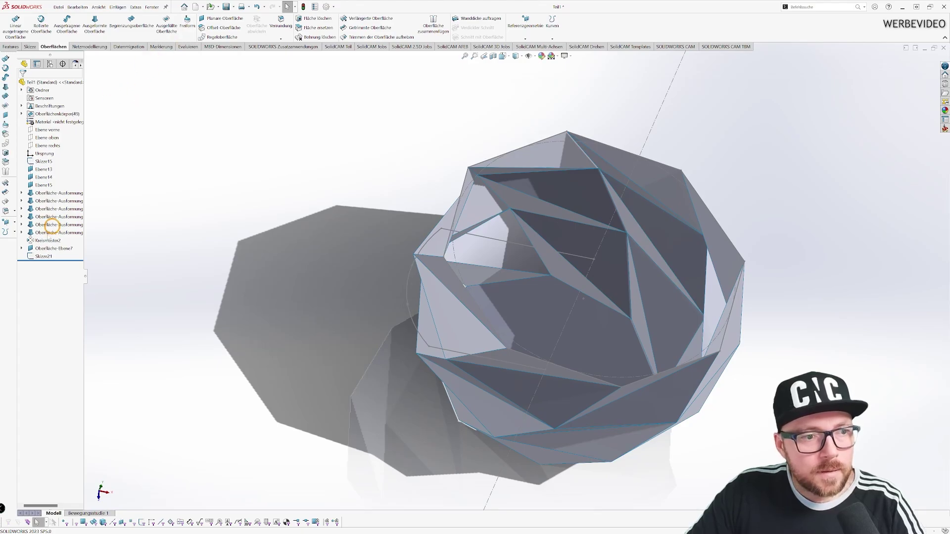
click(43, 256)
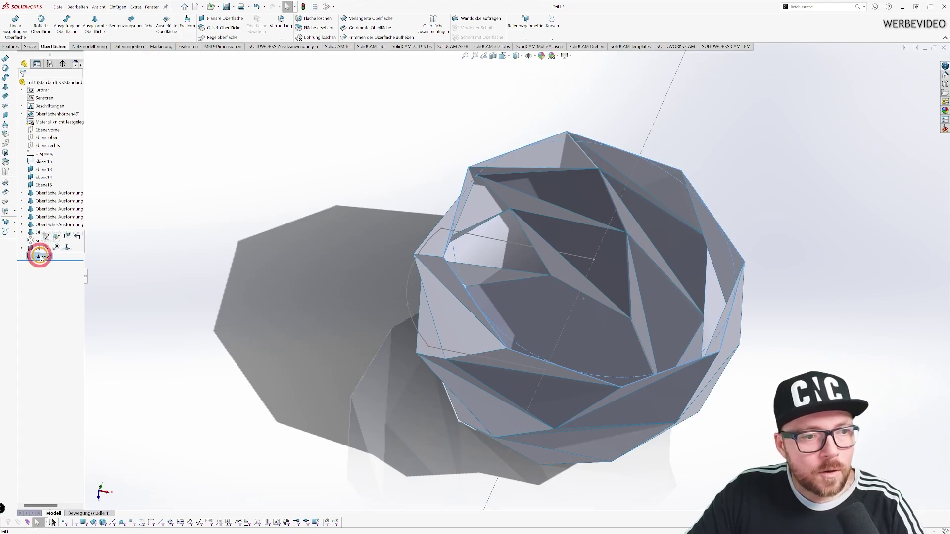
click(219, 20)
click(22, 83)
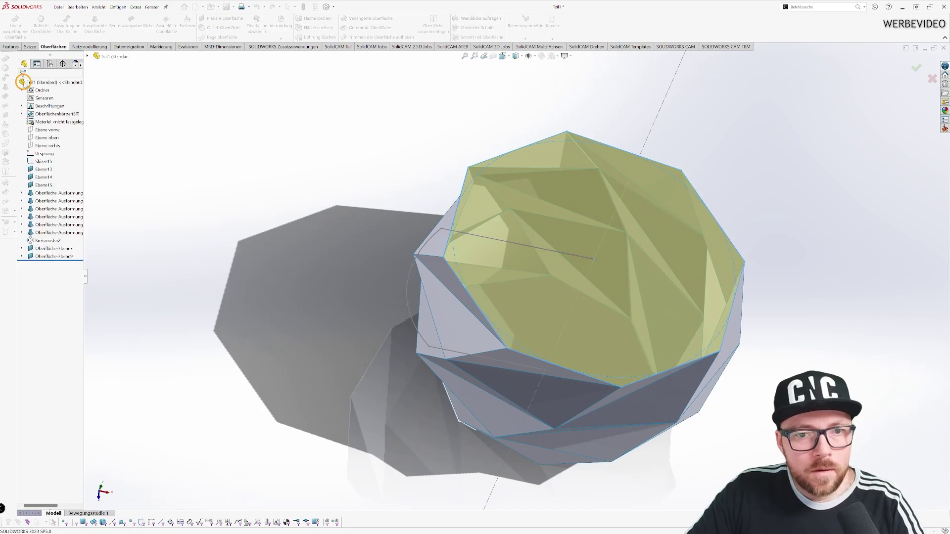
mouse_move(503, 290)
middle_down()
mouse_move(510, 263)
mouse_move(496, 127)
mouse_move(500, 165)
mouse_move(566, 229)
mouse_move(566, 241)
middle_up()
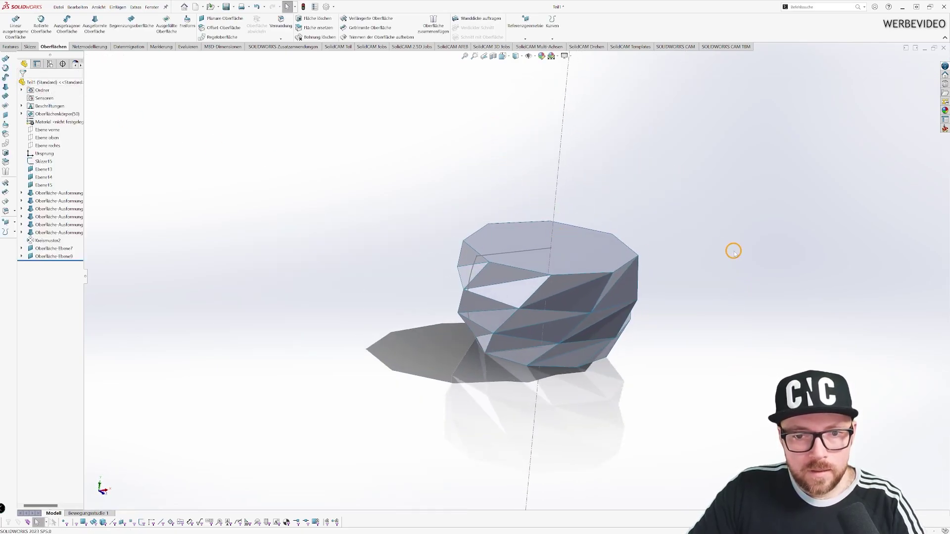
Show the capped body in front view, fit it to the screen, and orbit toward the top
key(ctrl+1)
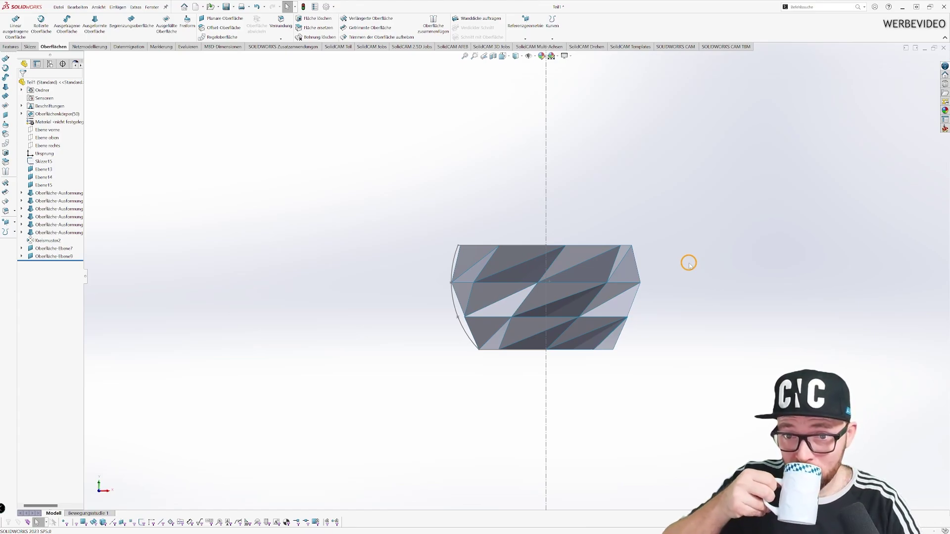
key(f)
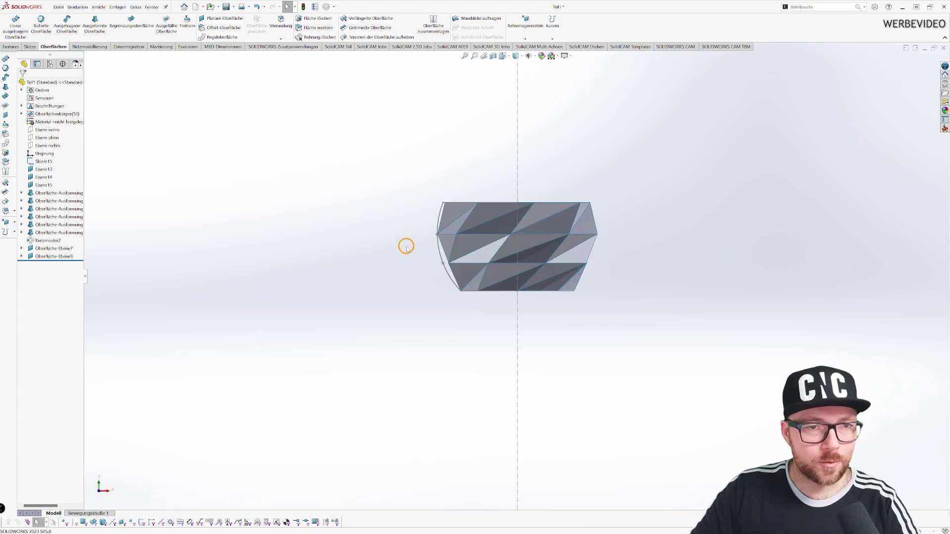
middle_drag(457, 196, 483, 187)
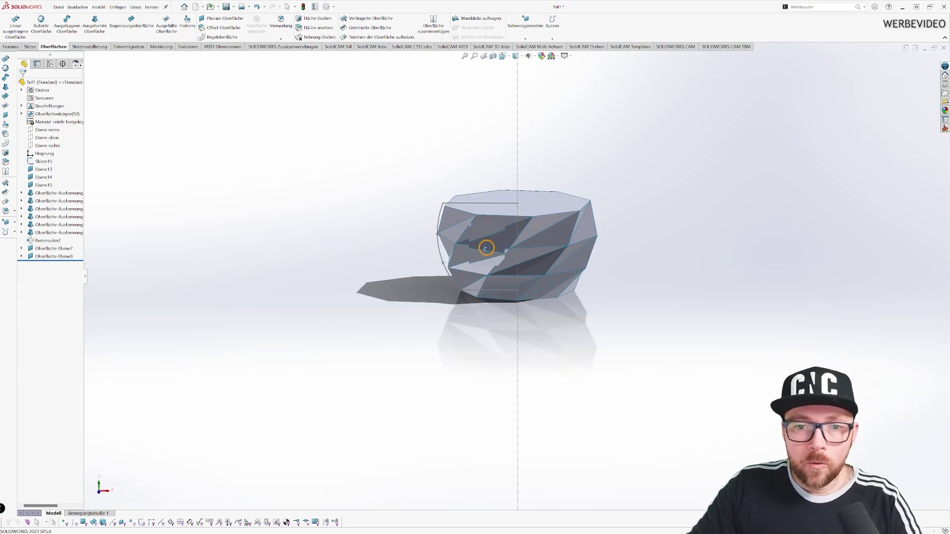
scroll(497, 226, down, 3)
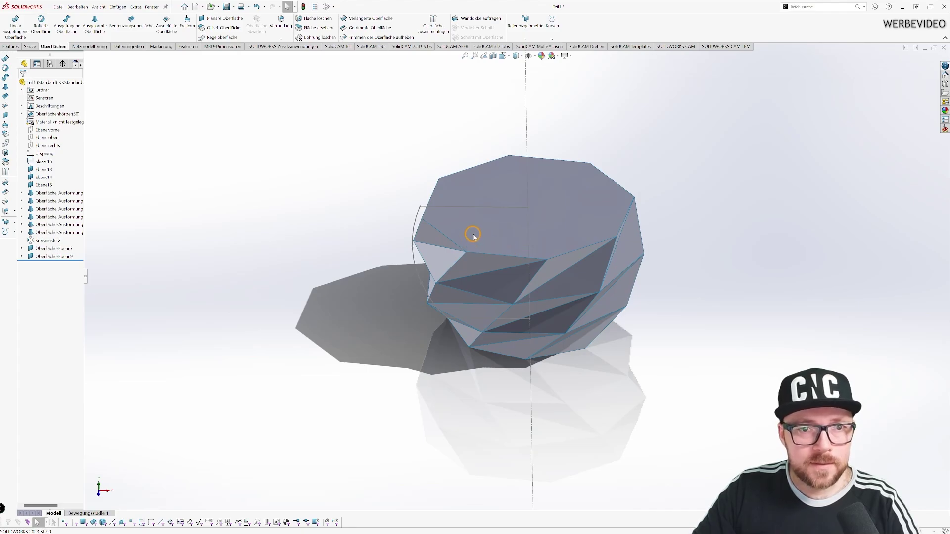
Box-select all facets and caps and knit them into solid body Volumenkörper(1)
click(438, 37)
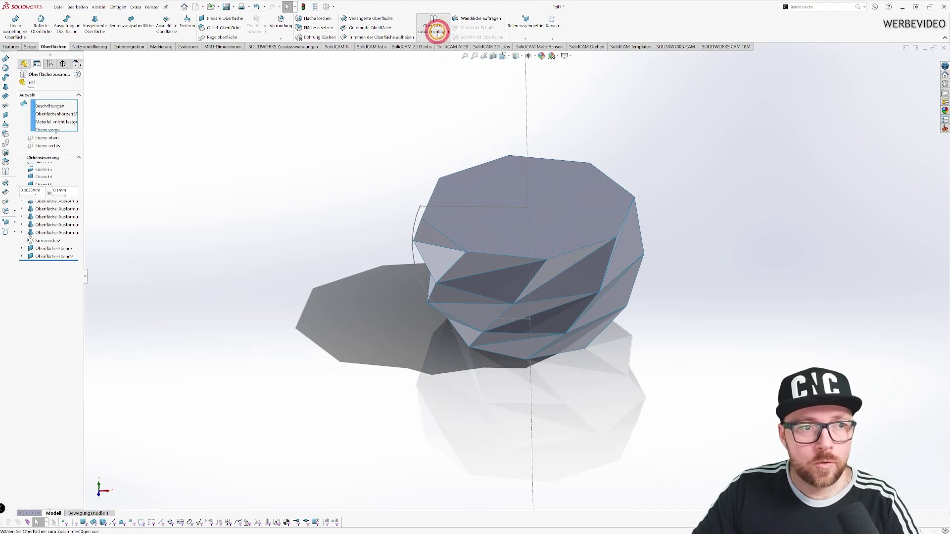
drag(318, 102, 744, 423)
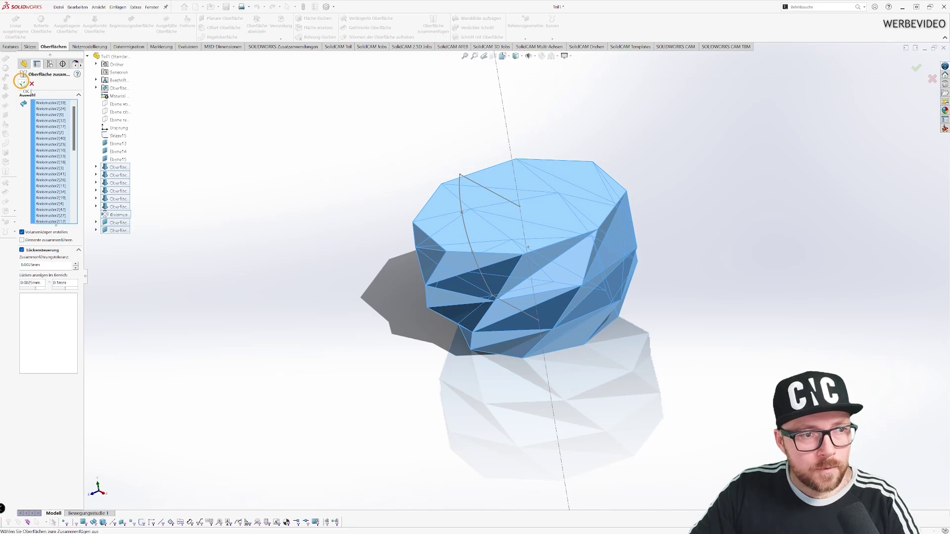
click(22, 83)
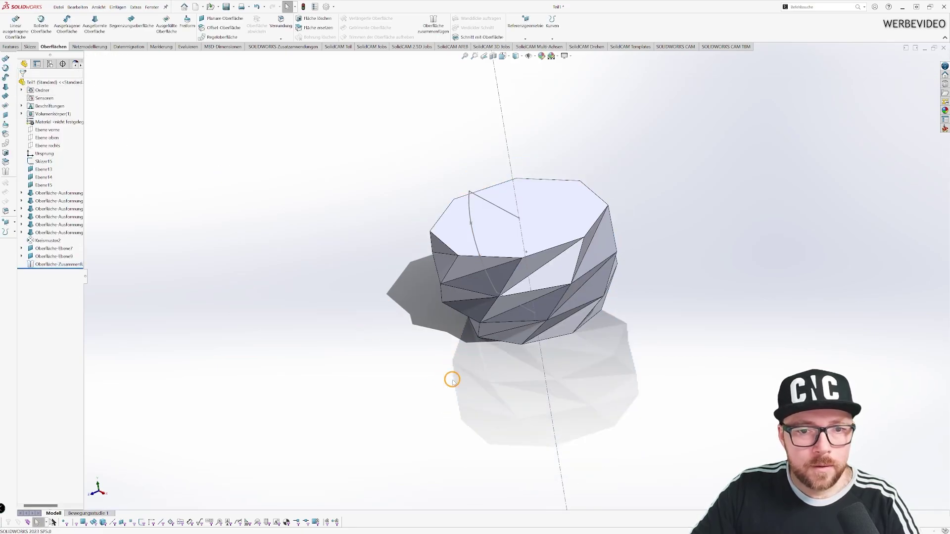
mouse_move(452, 380)
middle_down()
mouse_move(493, 303)
mouse_move(528, 318)
mouse_move(572, 384)
mouse_move(543, 241)
mouse_move(526, 282)
mouse_move(407, 335)
mouse_move(395, 422)
mouse_move(428, 432)
mouse_move(507, 365)
mouse_move(513, 391)
mouse_move(189, 306)
middle_up()
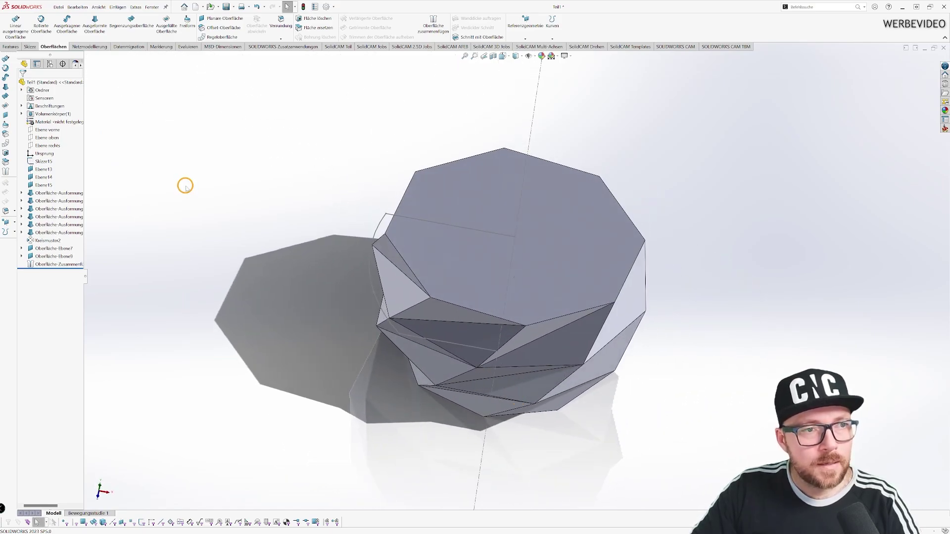
Sketch an origin-centred circle on the octagonal top face and dimension it 40 mm in diameter
click(31, 47)
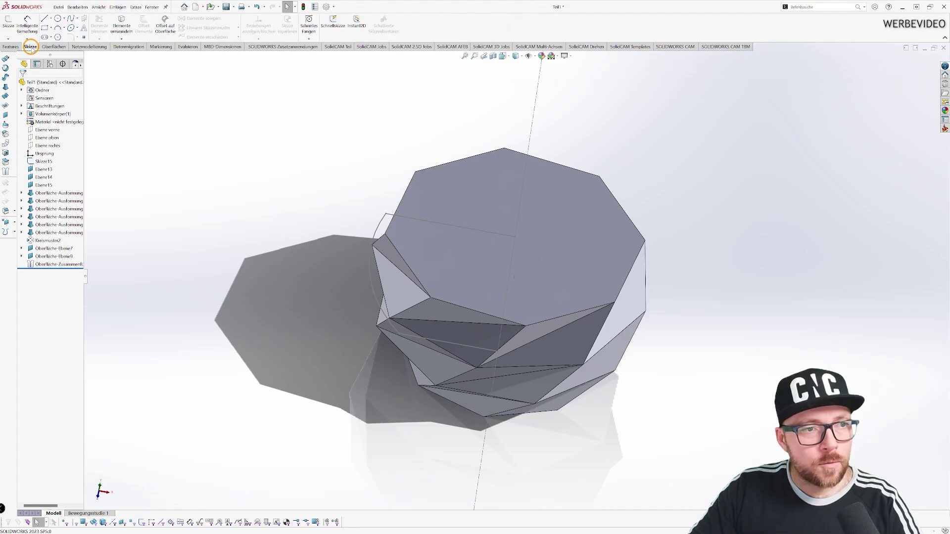
click(8, 22)
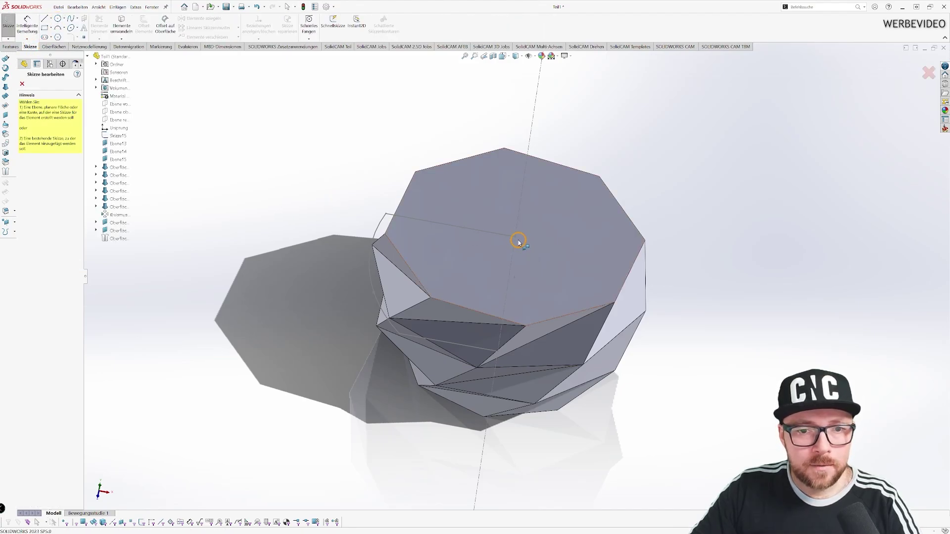
click(518, 242)
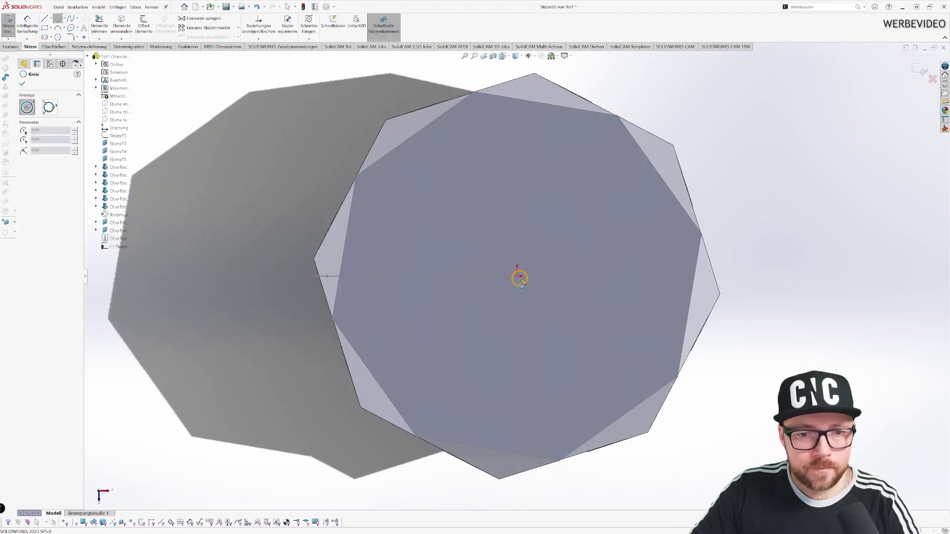
click(517, 275)
click(592, 333)
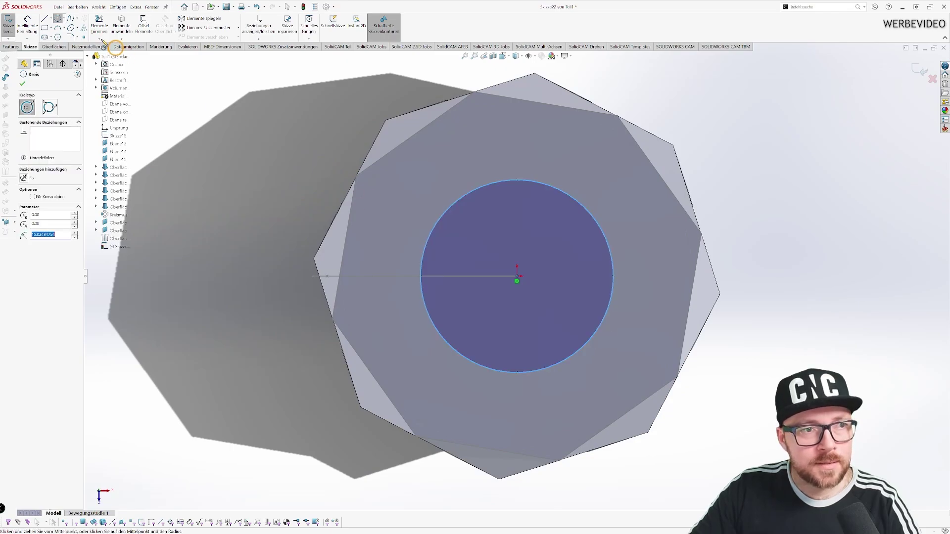
click(27, 24)
click(584, 207)
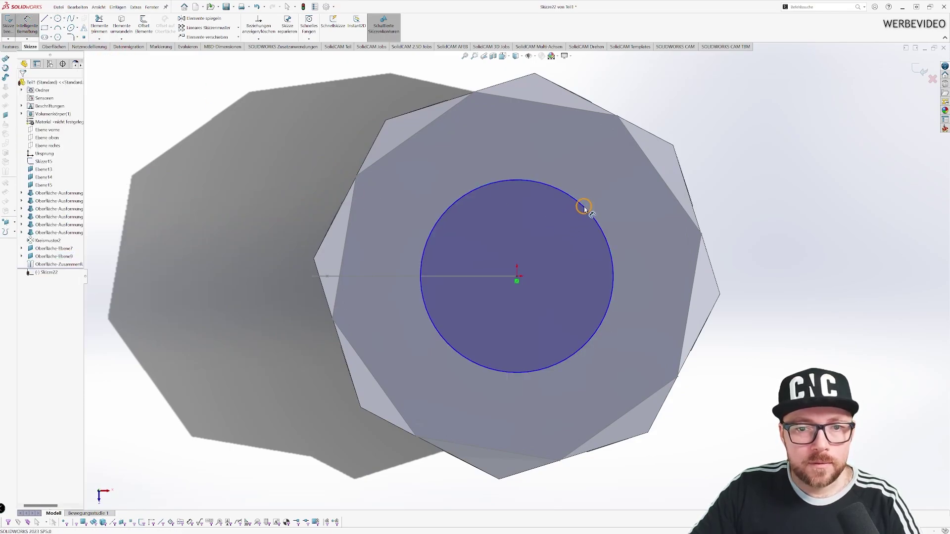
click(649, 270)
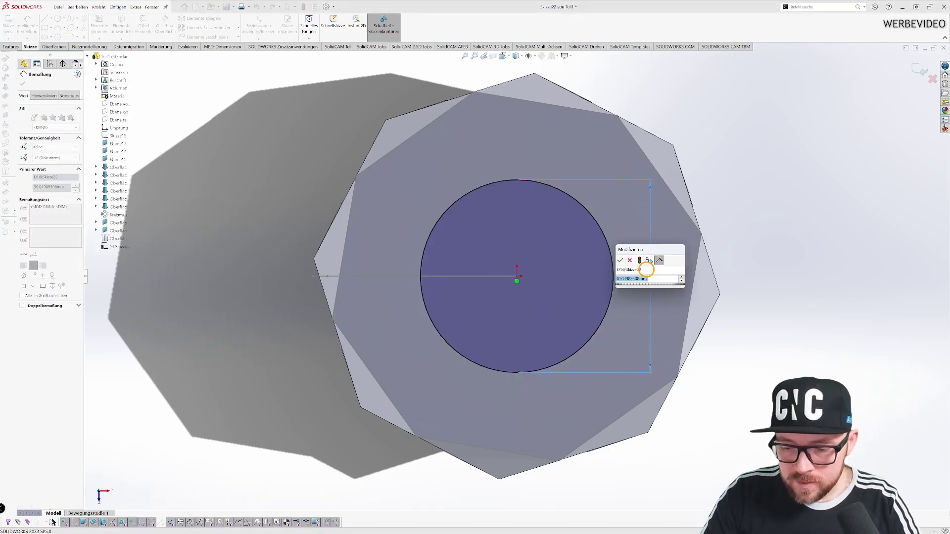
text(40)
key(Return)
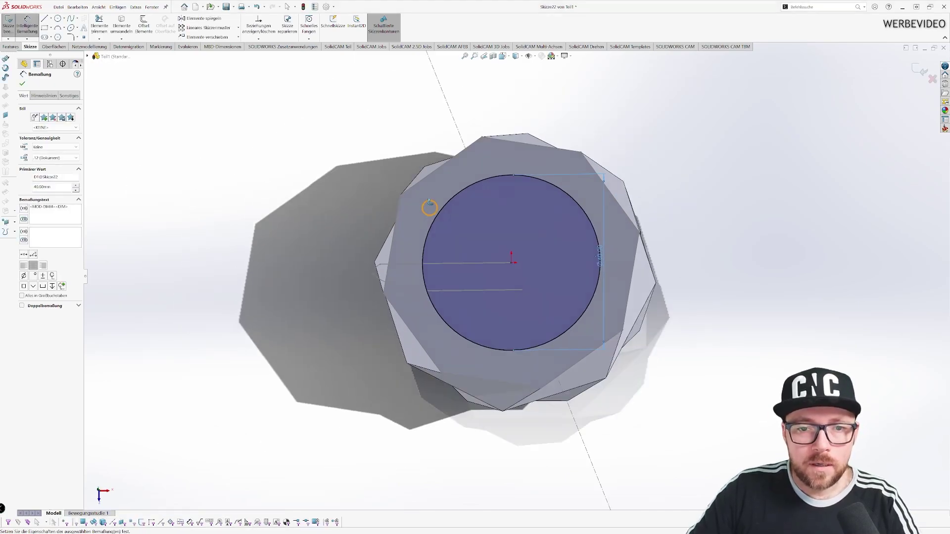
middle_drag(447, 222, 452, 71)
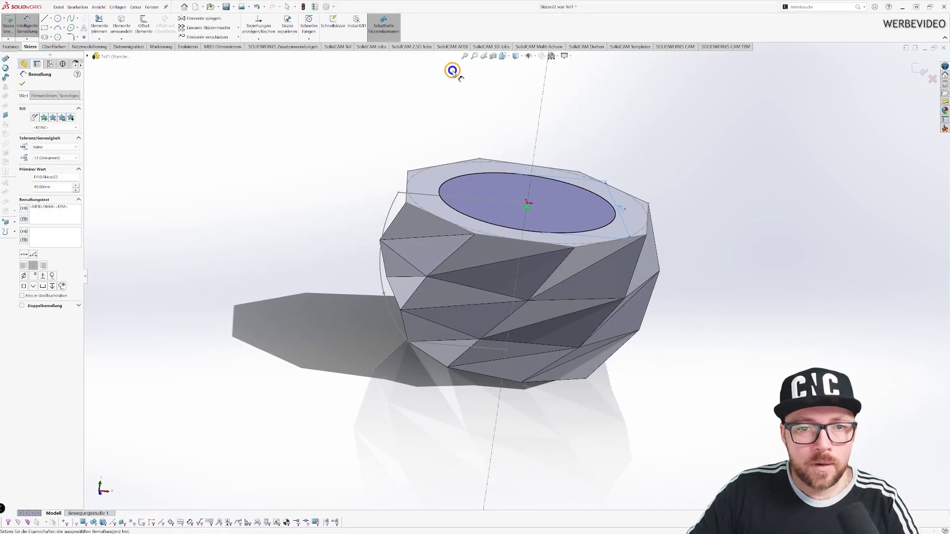
Cut-extrude the 40 mm circle 16 mm deep to form the tealight pocket
click(11, 46)
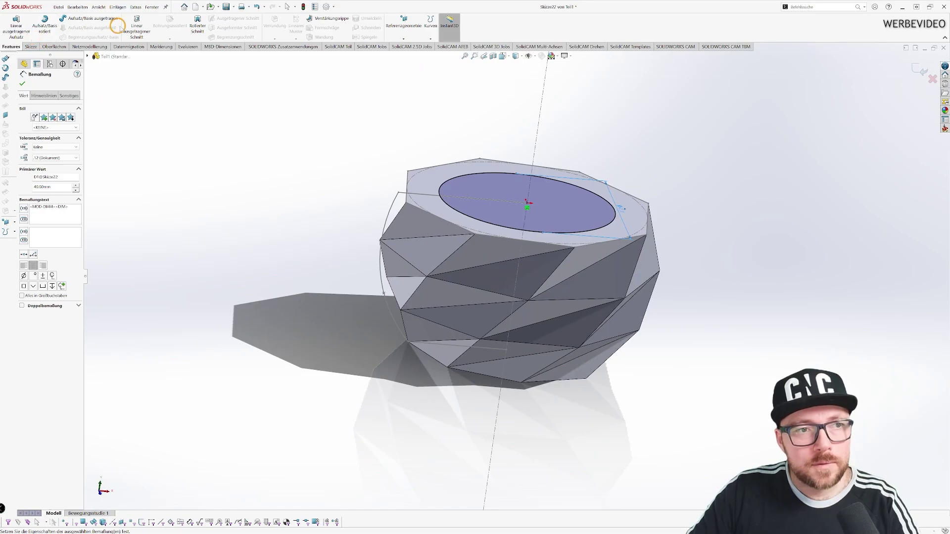
click(135, 26)
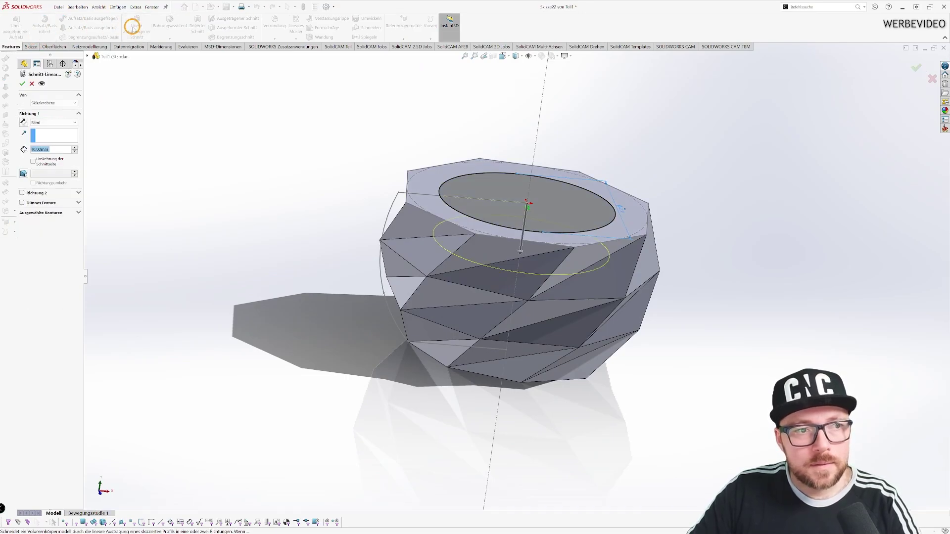
text(16)
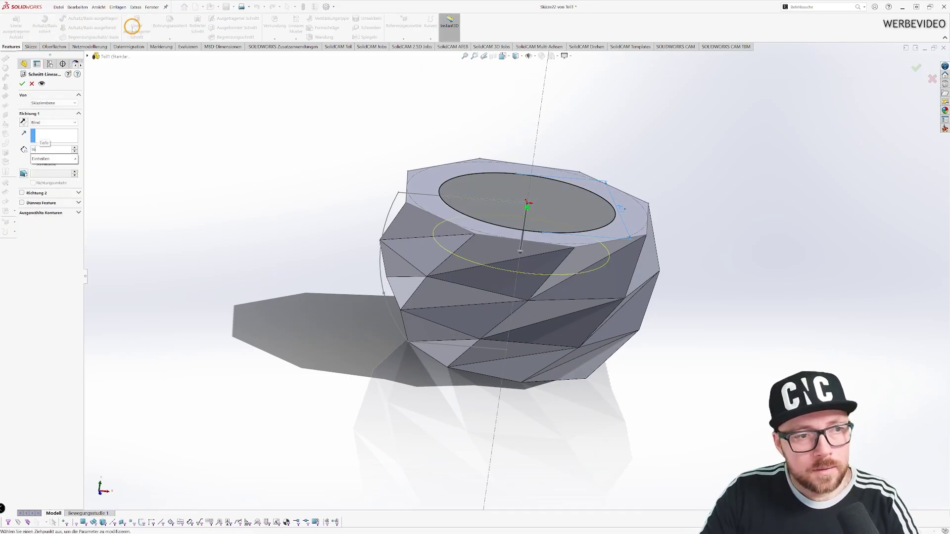
key(Return)
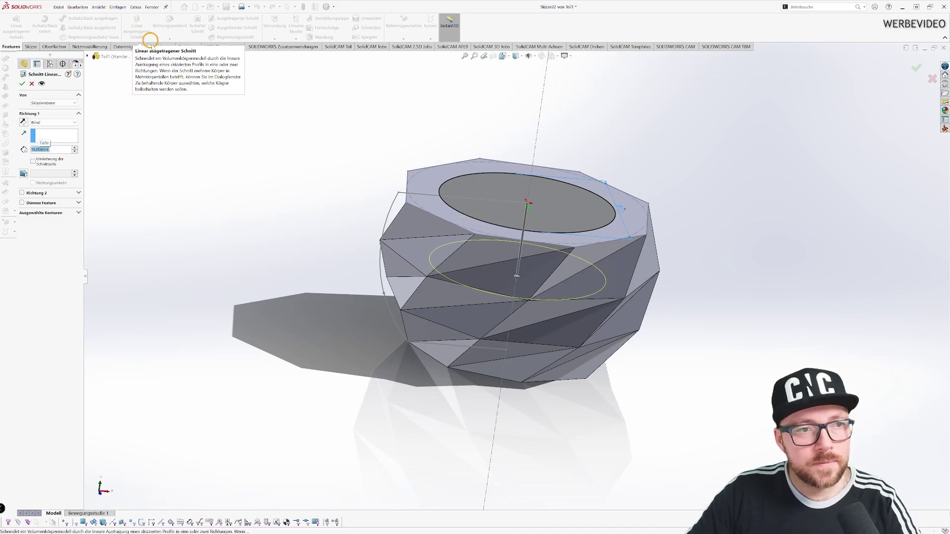
click(21, 84)
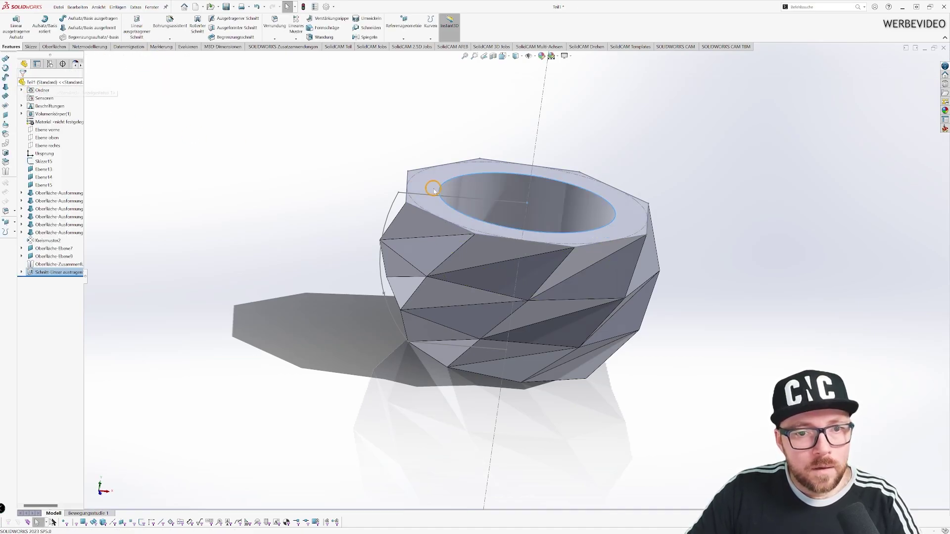
middle_drag(434, 190, 469, 269)
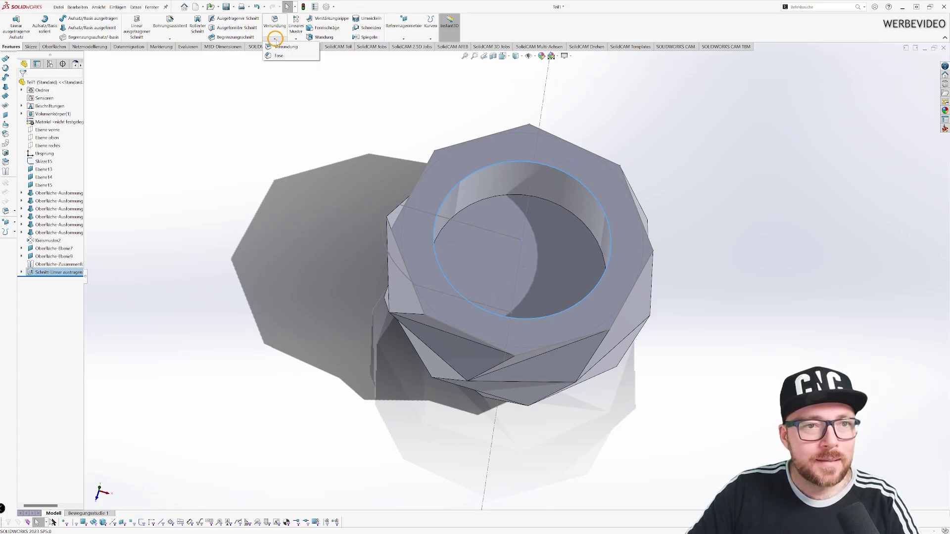
Chamfer the pocket's top circular edge by 0.5 mm (Fase1)
key(c)
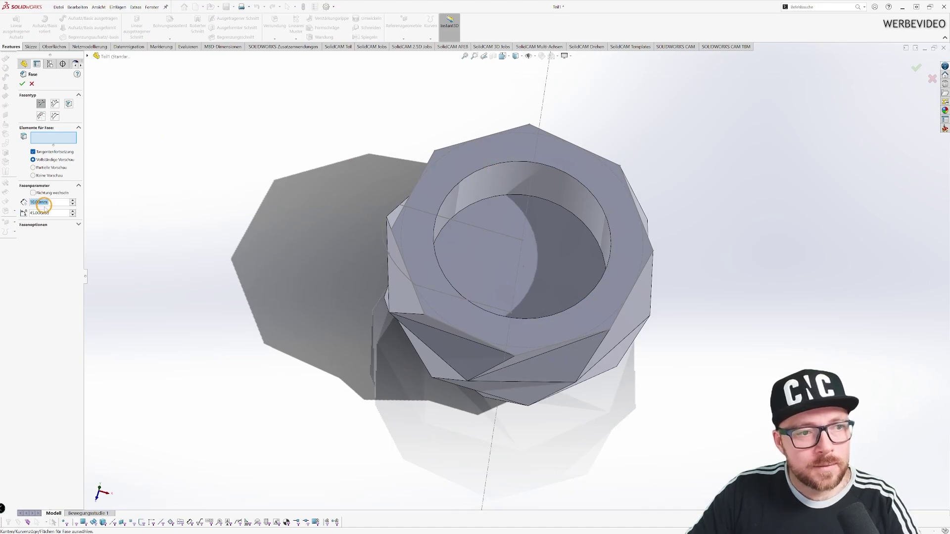
text(0.5)
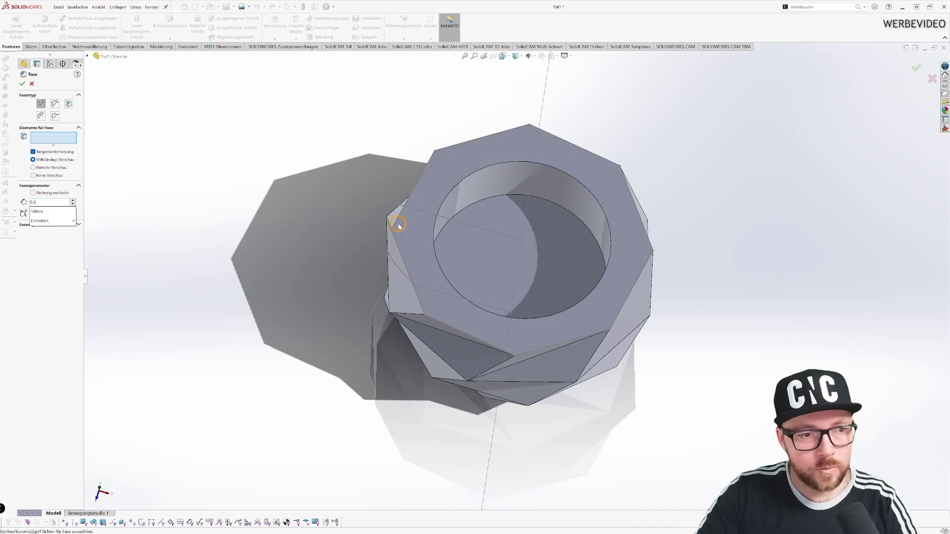
key(Return)
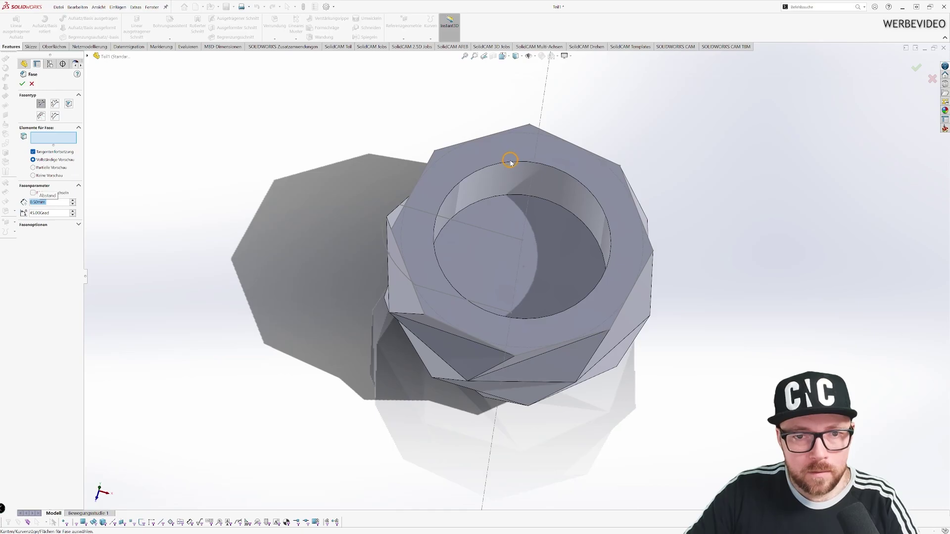
click(511, 162)
middle_drag(512, 259, 512, 270)
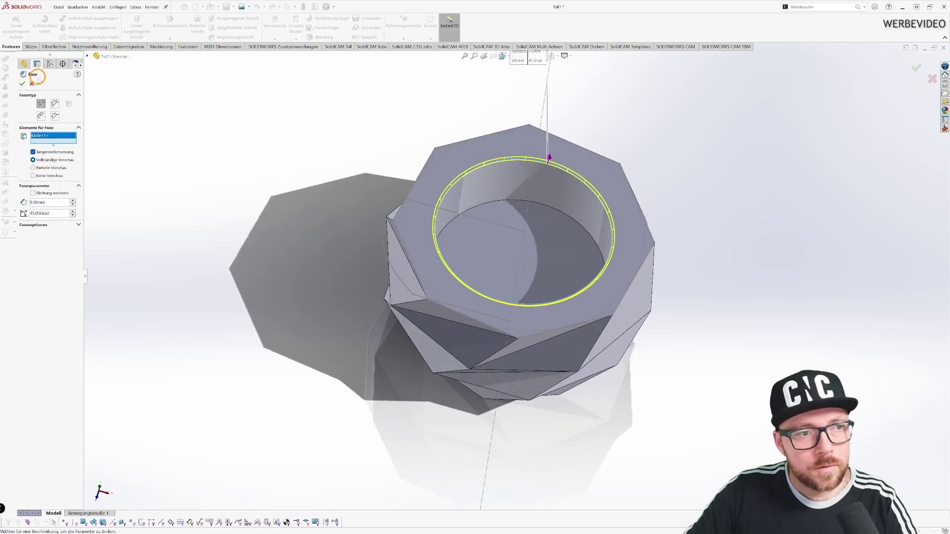
click(22, 84)
mouse_move(630, 363)
middle_down()
mouse_move(570, 191)
mouse_move(610, 191)
mouse_move(600, 312)
mouse_move(768, 299)
mouse_move(603, 303)
mouse_move(678, 208)
mouse_move(700, 268)
mouse_move(526, 338)
mouse_move(628, 225)
mouse_move(575, 337)
mouse_move(615, 297)
mouse_move(599, 350)
mouse_move(458, 377)
mouse_move(443, 396)
mouse_move(539, 496)
mouse_move(619, 386)
mouse_move(611, 381)
middle_up()
Hide all sketches via View > Hide/Show so only the faceted solid remains visible
click(99, 7)
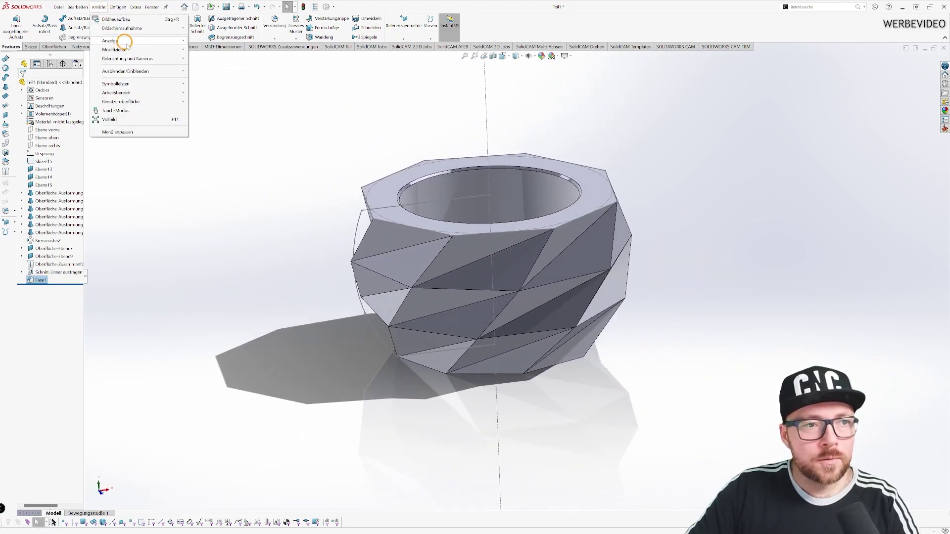
mouse_move(126, 70)
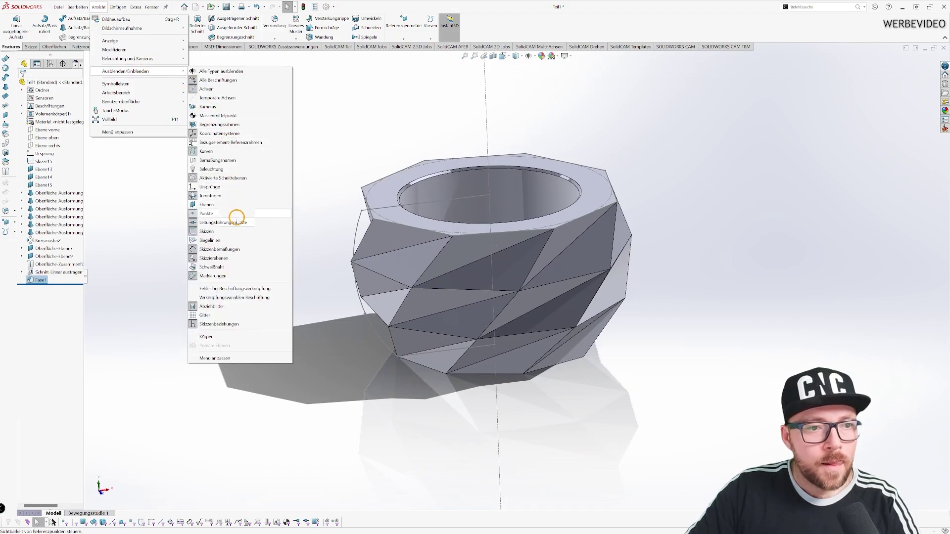
click(235, 231)
mouse_move(637, 307)
middle_down()
mouse_move(619, 329)
mouse_move(609, 253)
mouse_move(619, 334)
mouse_move(566, 329)
middle_up()
scroll(556, 328, down, 2)
scroll(555, 325, down, 1)
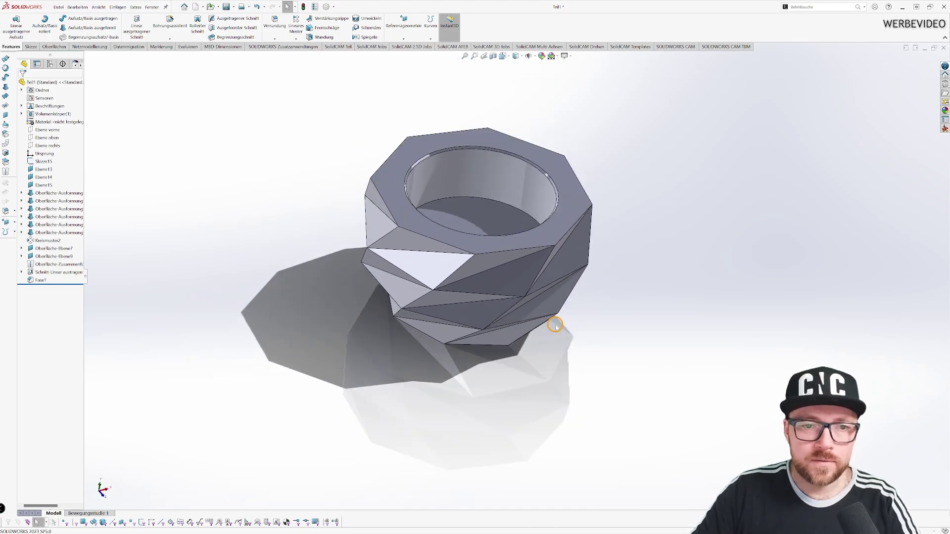
middle_drag(411, 213, 396, 212)
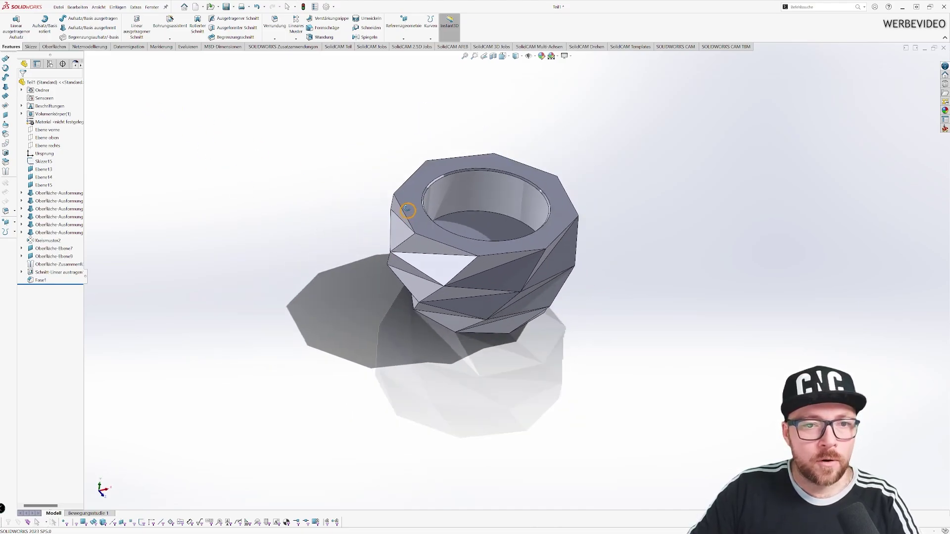
click(152, 6)
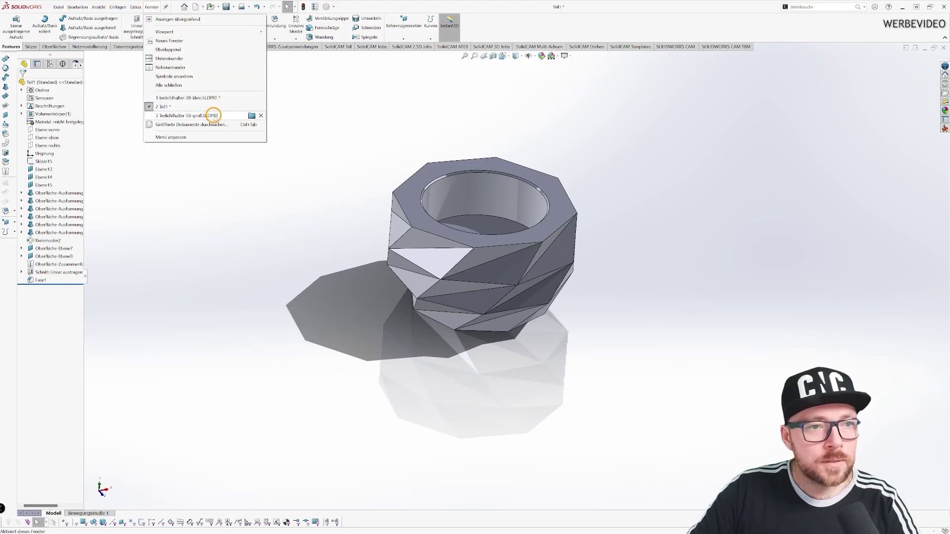
Bring up Teelichthalter-58-groß and view its opening and side, ending in isometric view
click(214, 115)
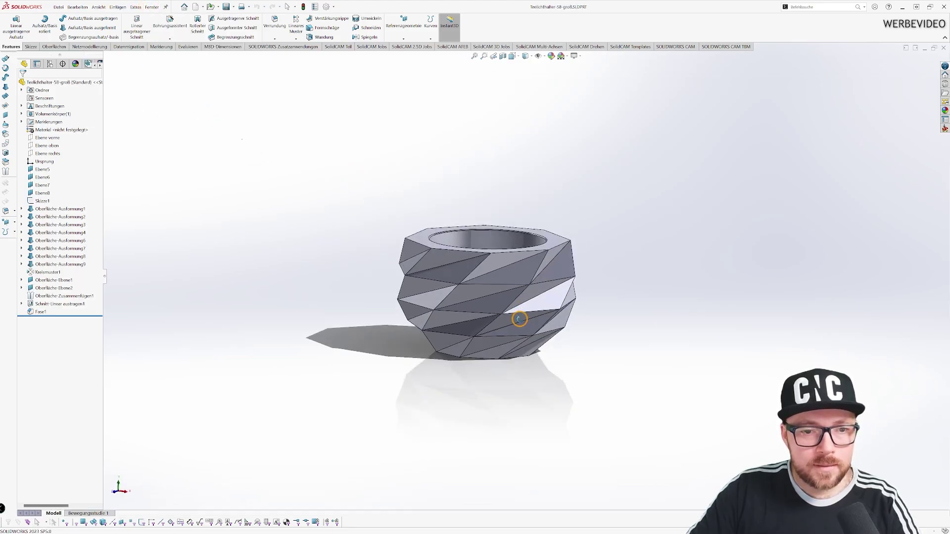
middle_drag(523, 301, 529, 232)
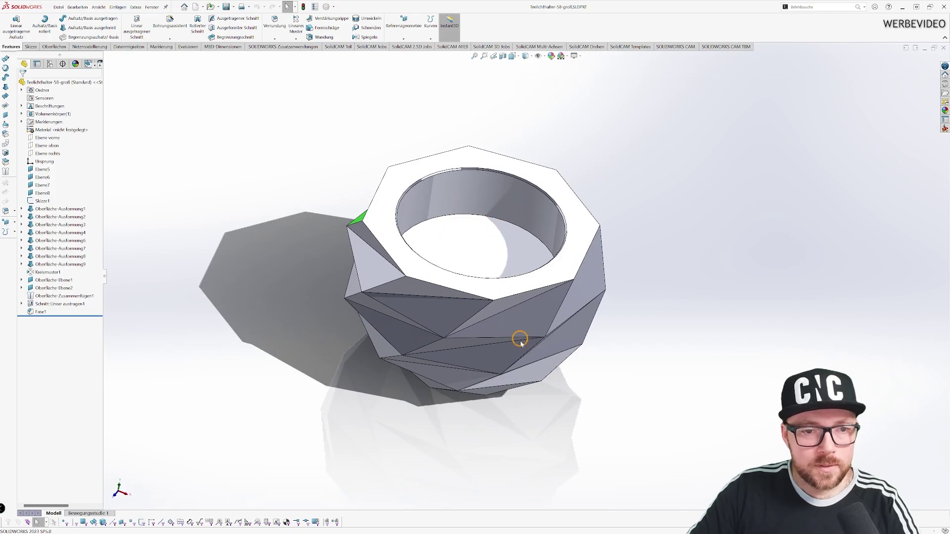
middle_drag(520, 342, 506, 358)
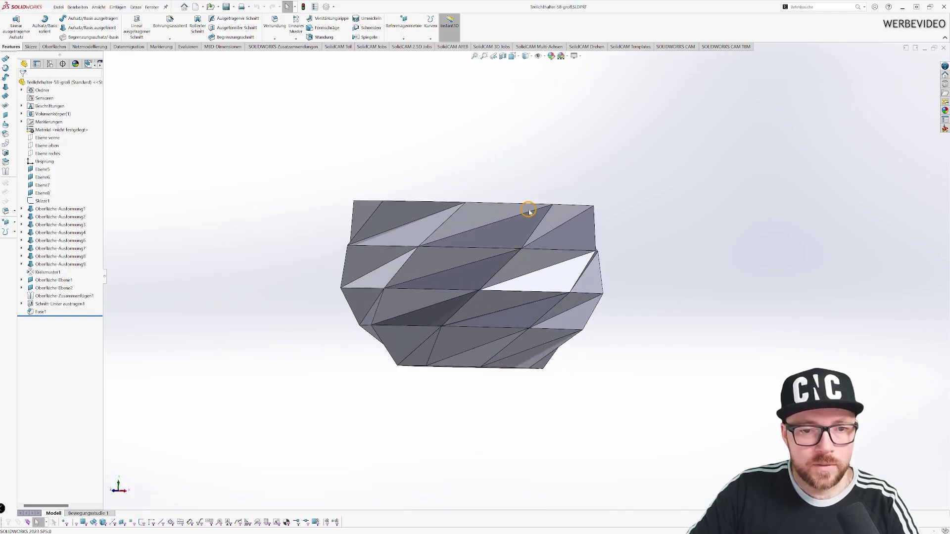
key(ctrl+7)
Orbit to the large holder's faceted side and underside, then switch to teelichthalter-39-klein
mouse_move(488, 305)
middle_down()
mouse_move(417, 319)
mouse_move(456, 297)
mouse_move(454, 318)
middle_up()
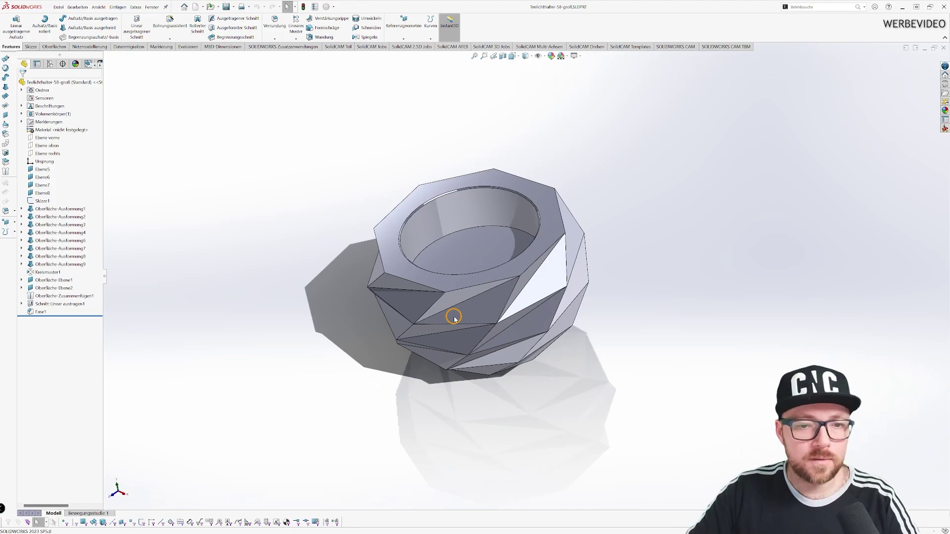
middle_drag(503, 367, 477, 202)
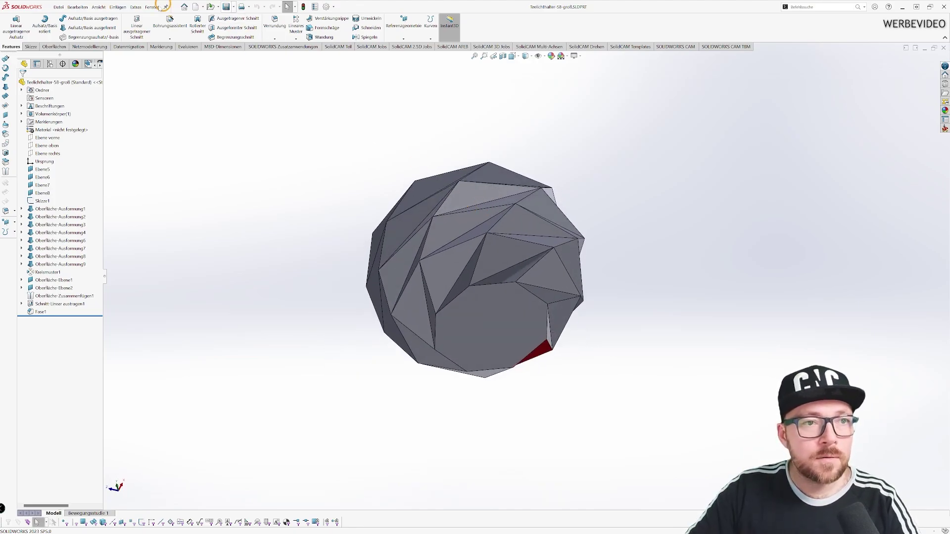
click(145, 7)
click(191, 97)
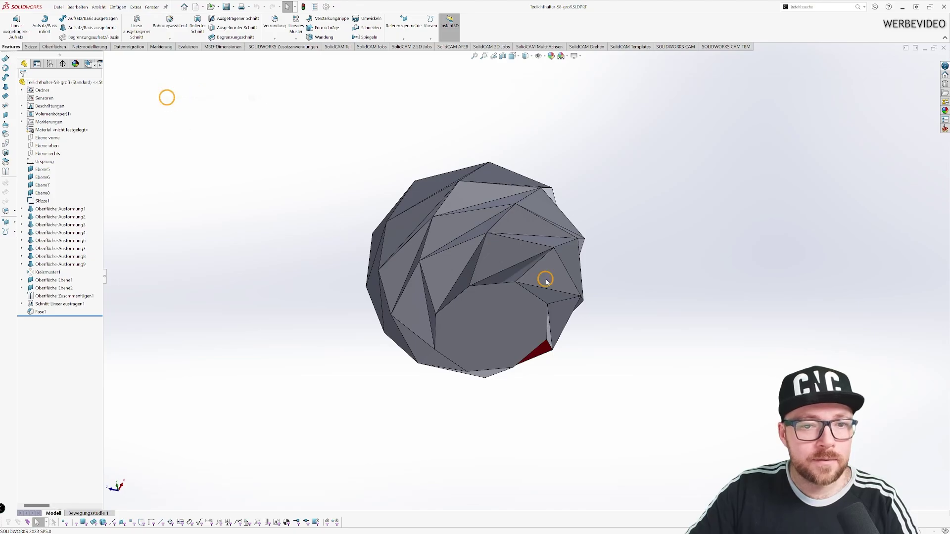
Orbit and zoom the small holder to view its four underside holes and chamfered top pocket
mouse_move(532, 142)
middle_down()
mouse_move(516, 331)
mouse_move(524, 269)
middle_up()
scroll(529, 252, down, 5)
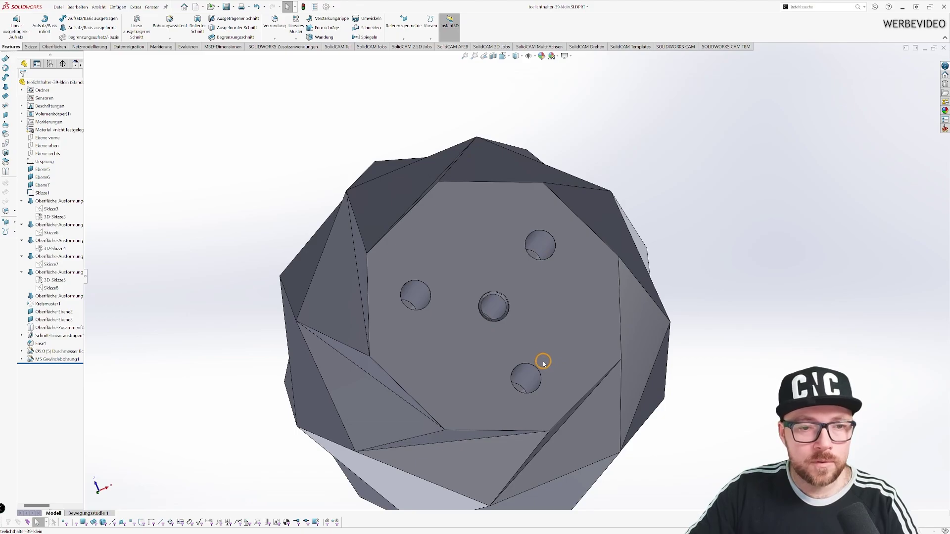
scroll(539, 347, up, 3)
mouse_move(536, 326)
middle_down()
mouse_move(530, 414)
mouse_move(530, 365)
mouse_move(517, 349)
mouse_move(511, 375)
middle_up()
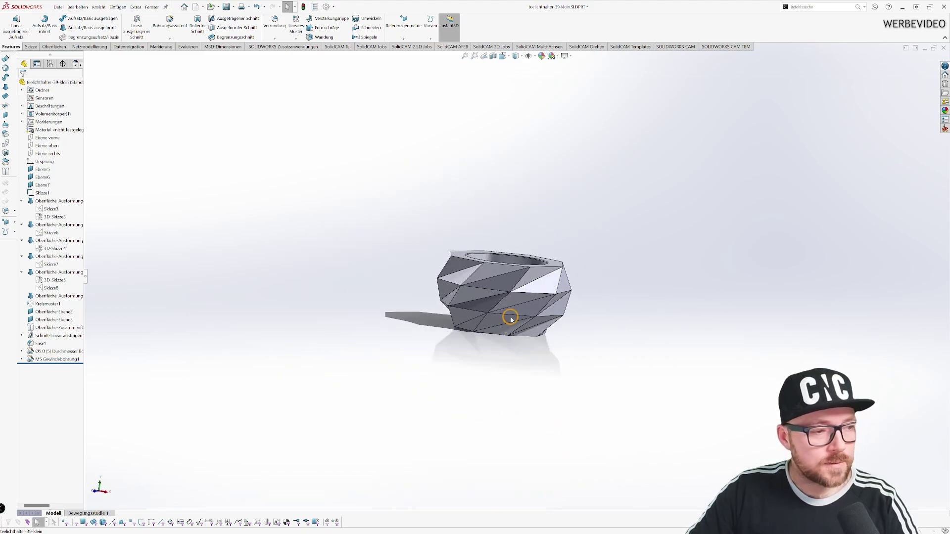
mouse_move(511, 319)
middle_down()
mouse_move(509, 404)
mouse_move(516, 264)
middle_up()
middle_drag(505, 317, 521, 299)
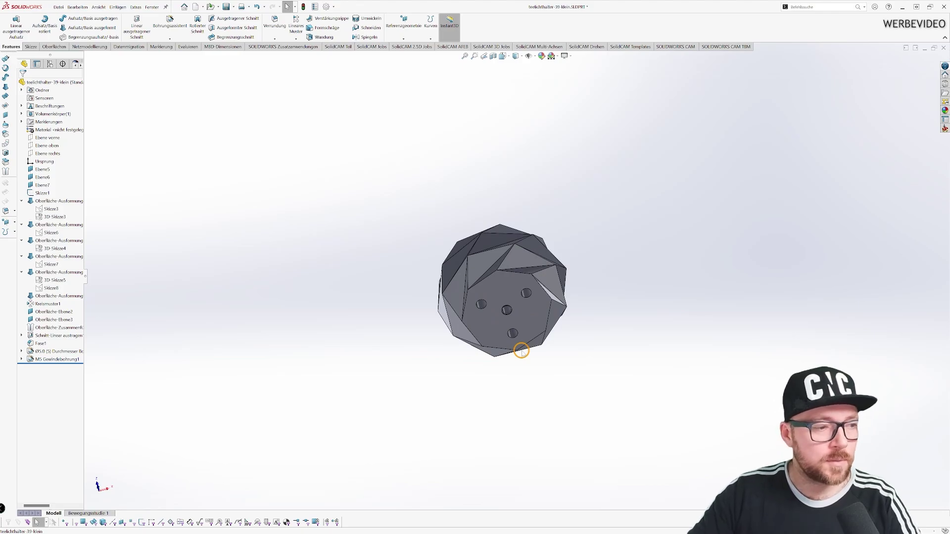
middle_drag(593, 255, 581, 310)
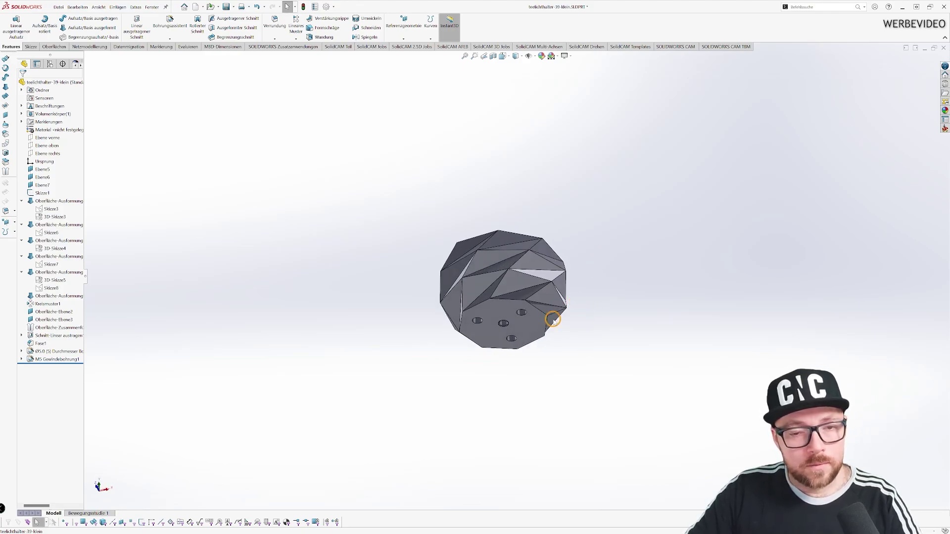
mouse_move(537, 266)
middle_down()
mouse_move(496, 240)
mouse_move(492, 288)
middle_up()
scroll(500, 282, down, 2)
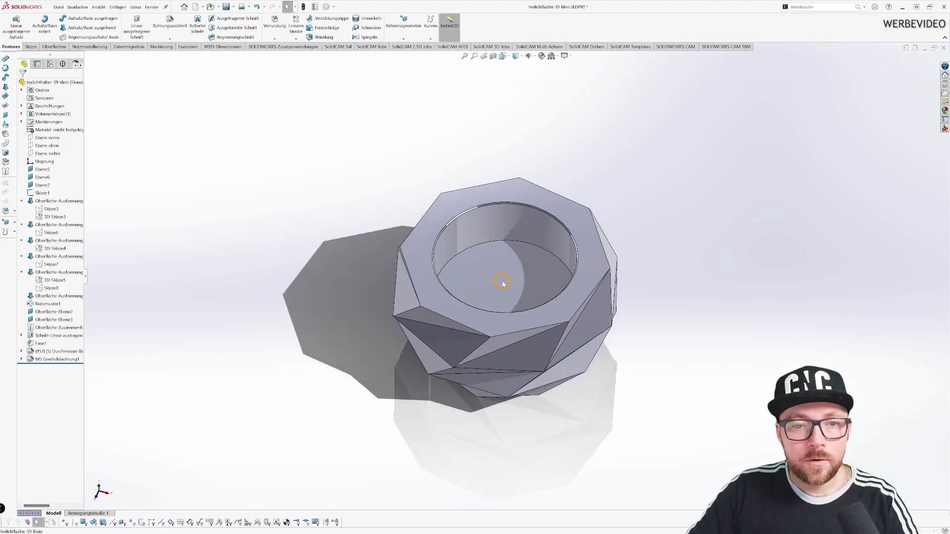
scroll(498, 310, down, 2)
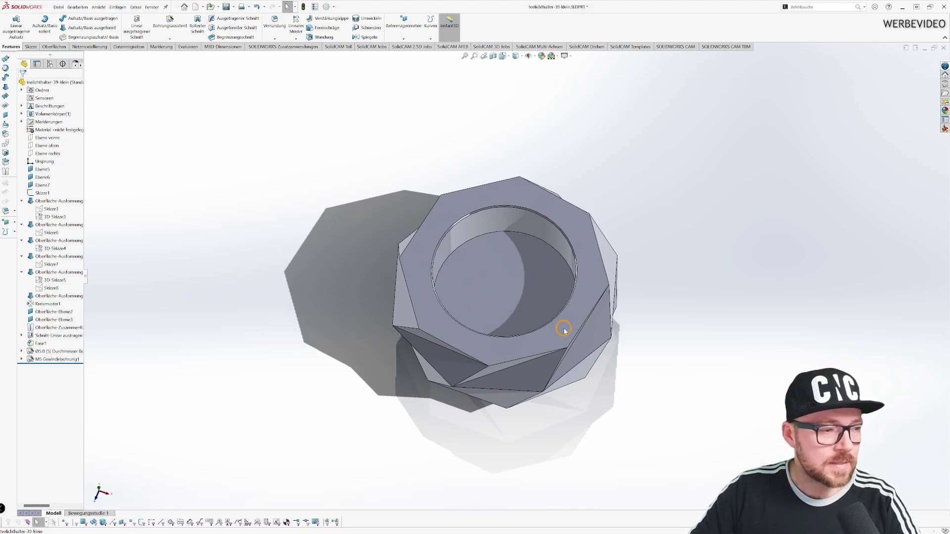
mouse_move(542, 385)
middle_down()
mouse_move(510, 238)
mouse_move(526, 361)
mouse_move(509, 237)
mouse_move(507, 388)
mouse_move(513, 276)
mouse_move(513, 318)
middle_up()
scroll(516, 299, down, 3)
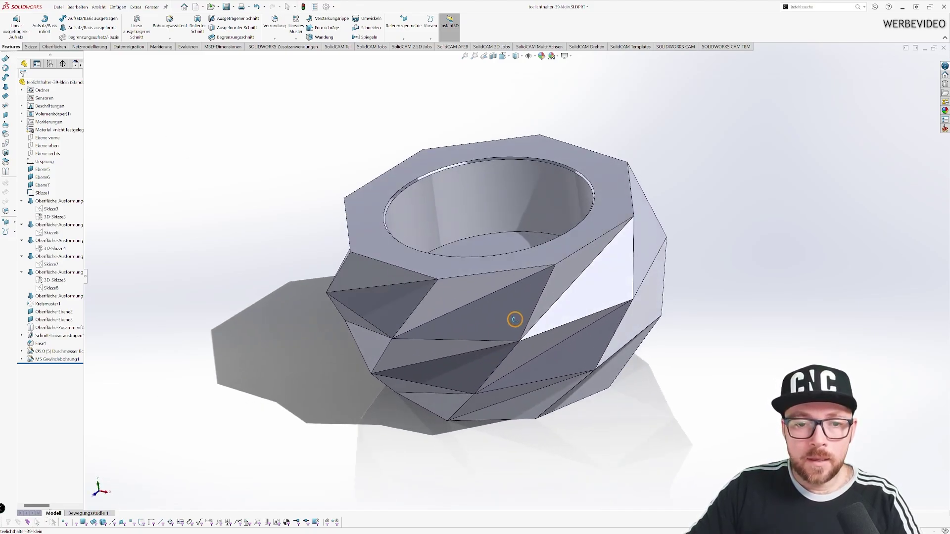